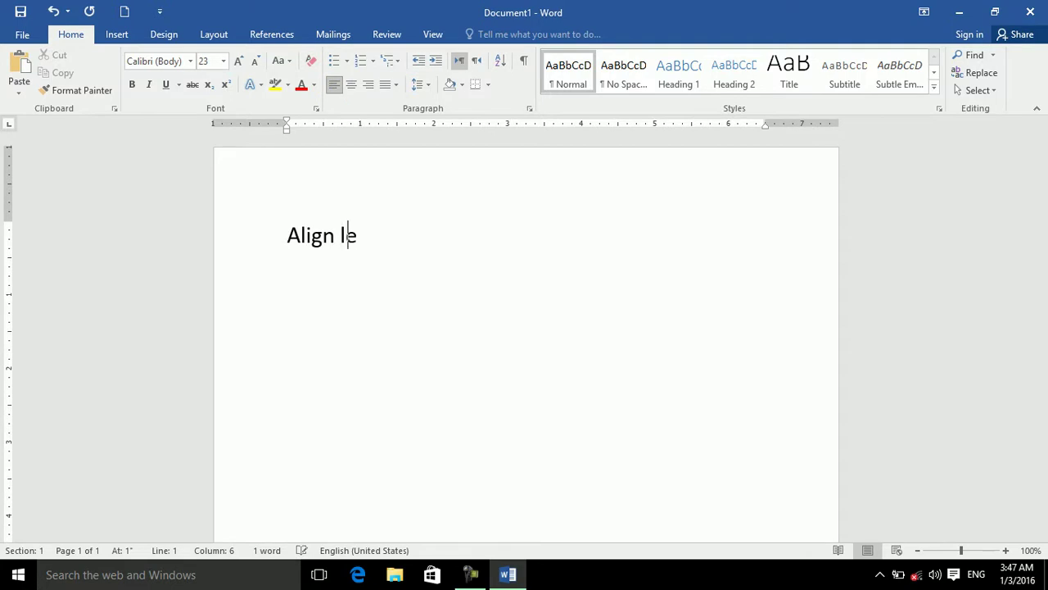
# Under the heading "Align left:", write "Ctrl + L" and insert a full-width double horizontal line below it
pyautogui.press('Return')
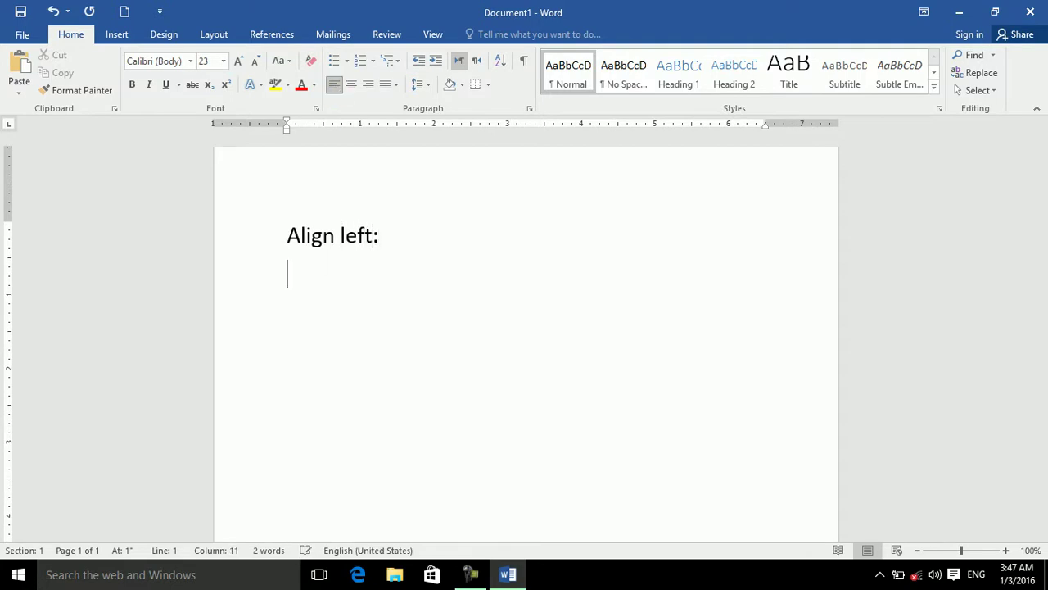
pyautogui.write('ctrl + L')
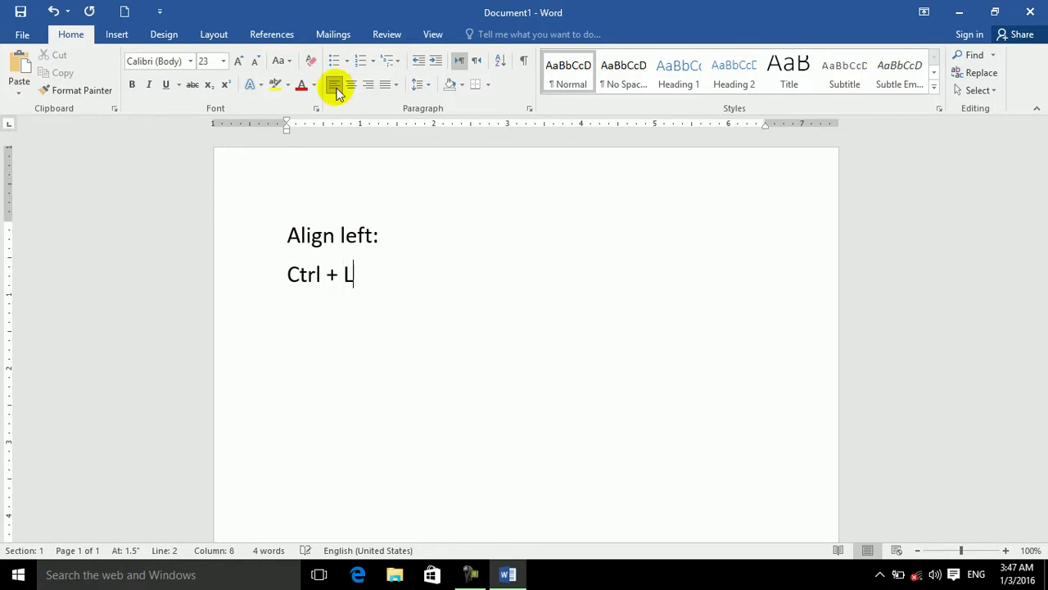
pyautogui.press('Return')
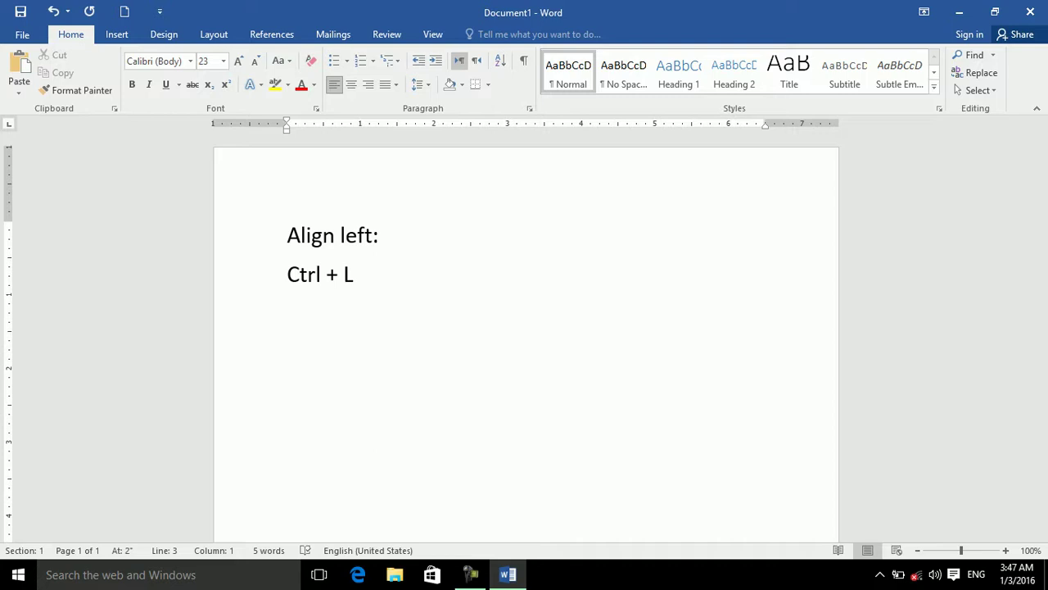
pyautogui.write('===')
pyautogui.press('Return')
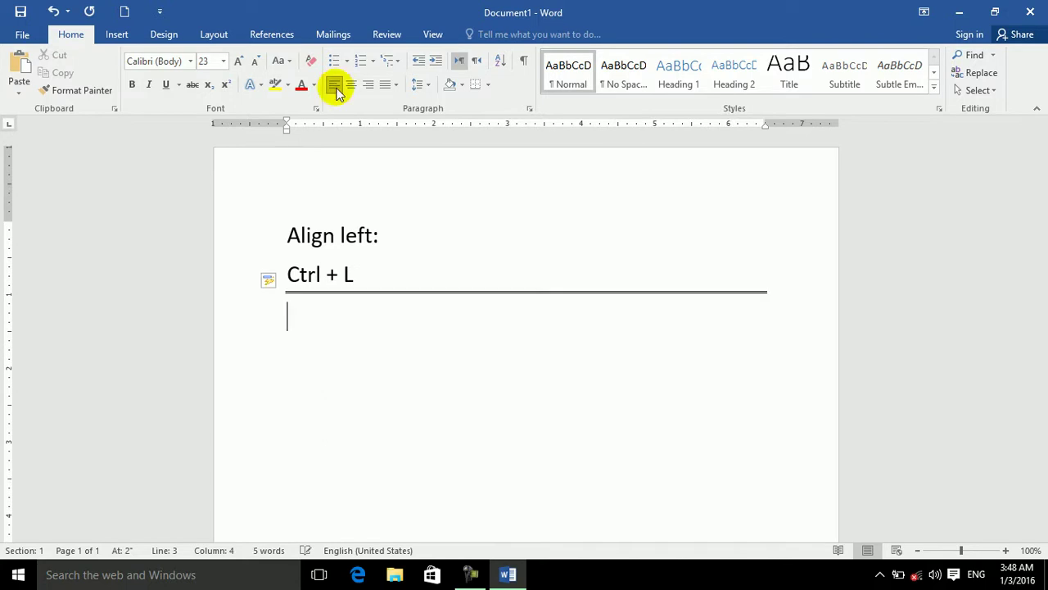
pyautogui.write('ctrl')
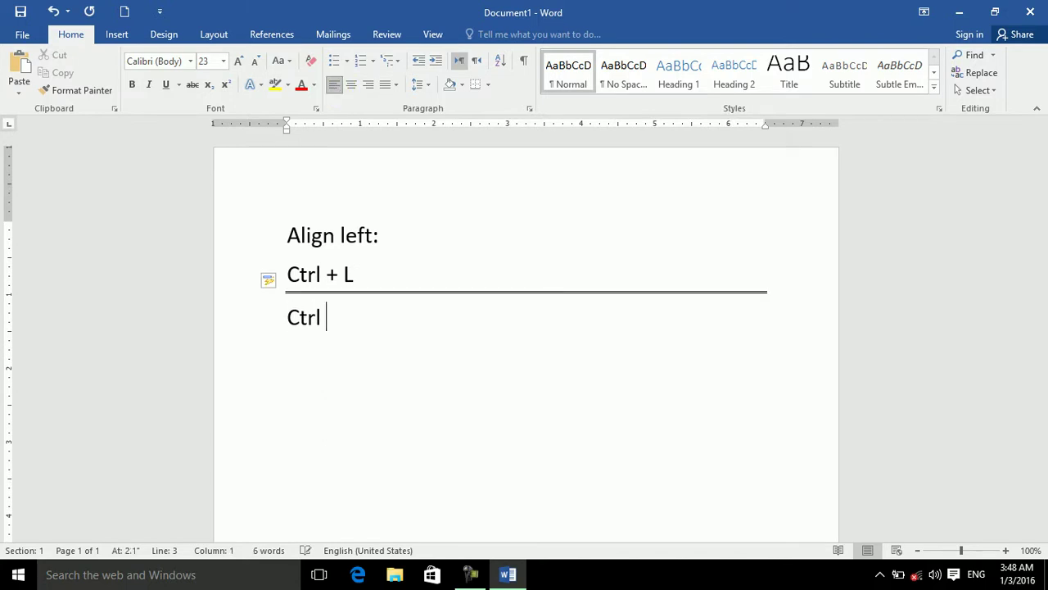
pyautogui.click(335, 85)
pyautogui.write('+')
pyautogui.click(334, 85)
pyautogui.press('BackSpace')
pyautogui.press('BackSpace')
pyautogui.press('BackSpace')
pyautogui.press('BackSpace')
pyautogui.press('BackSpace')
pyautogui.press('BackSpace')
pyautogui.press('BackSpace')
# Write the heading "Align Right:" below the double line and start a new paragraph under it
pyautogui.write('A')
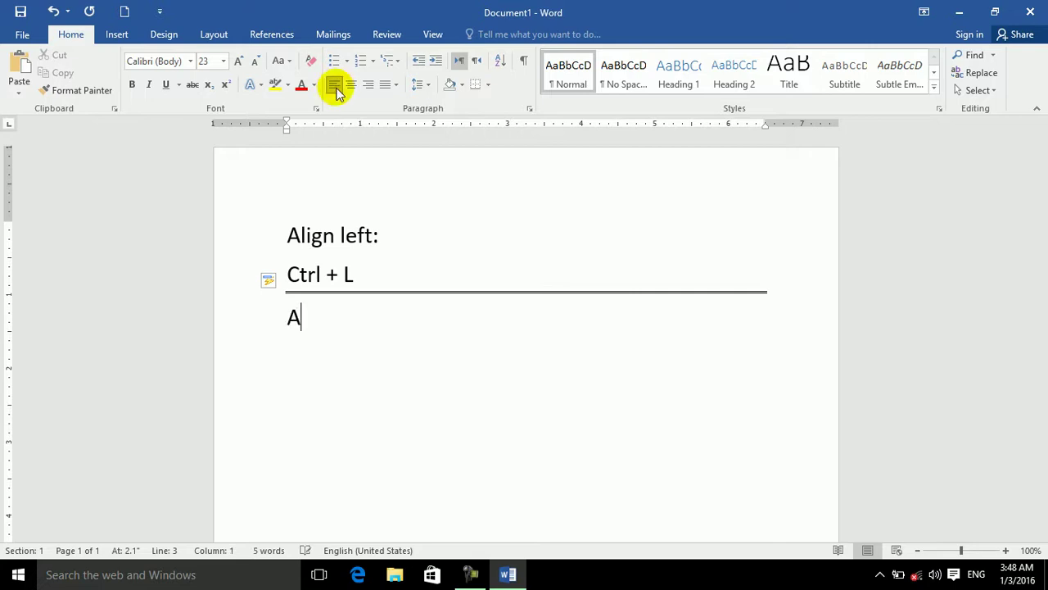
pyautogui.write('lif')
pyautogui.press('BackSpace')
pyautogui.write('gn R')
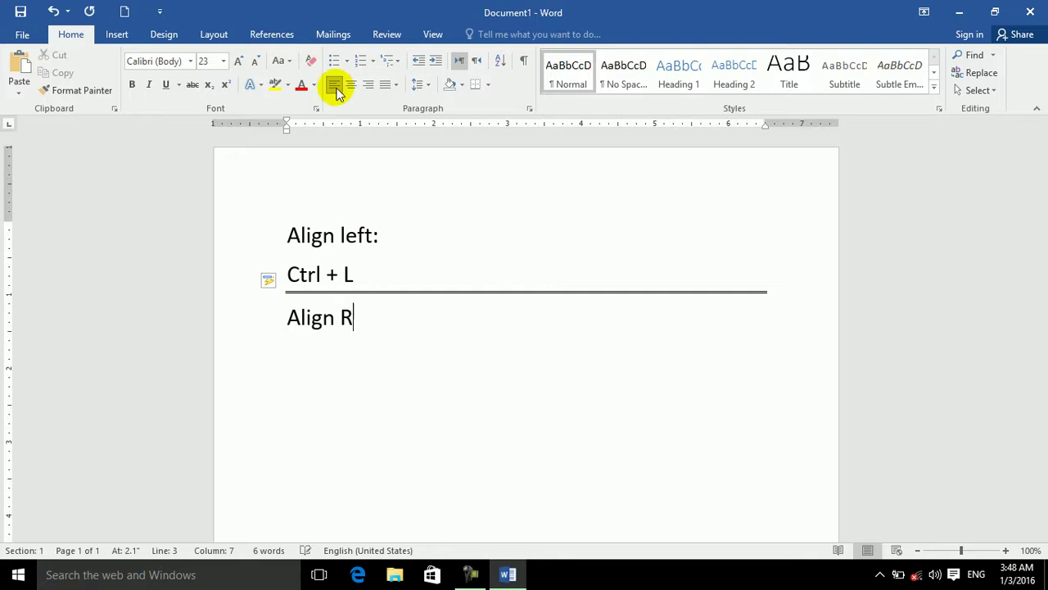
pyautogui.write('ght')
pyautogui.press('BackSpace')
pyautogui.press('BackSpace')
pyautogui.press('BackSpace')
pyautogui.write('ight')
pyautogui.click(335, 86)
pyautogui.write(':')
pyautogui.press('Return')
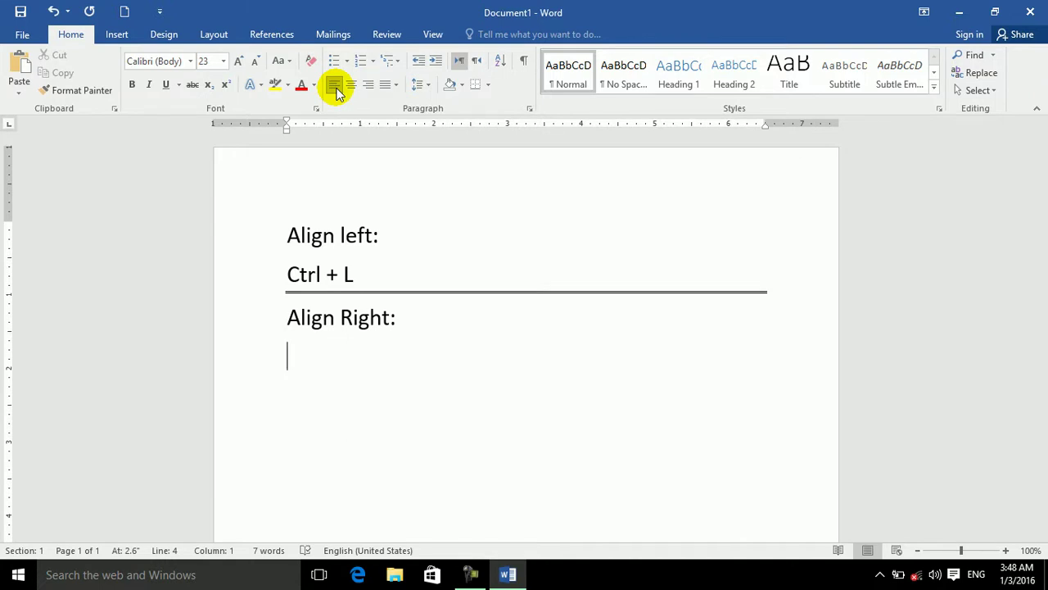
# Write "Ctrl + R" under the "Align Right:" heading and insert a full-width double horizontal line below it
pyautogui.write('ctr')
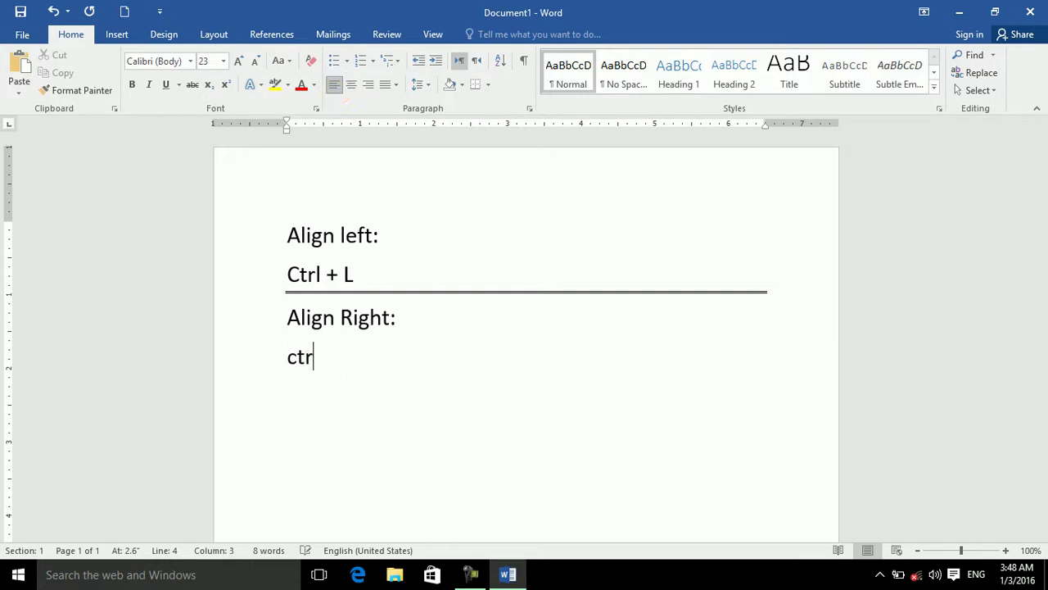
pyautogui.write('l + R')
pyautogui.press('Return')
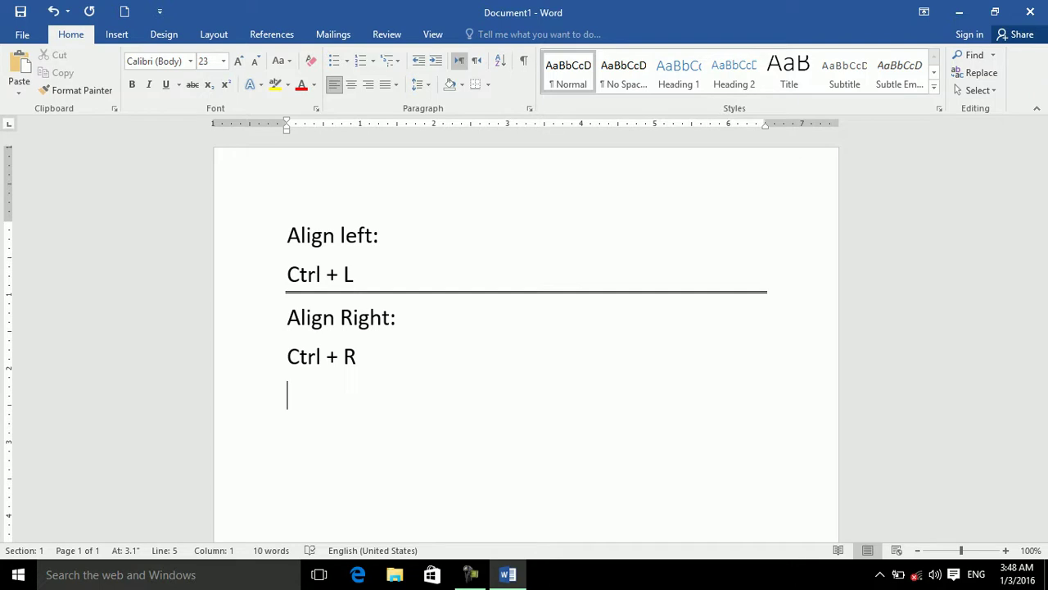
pyautogui.write('====')
pyautogui.press('Return')
pyautogui.write('ctrl ')
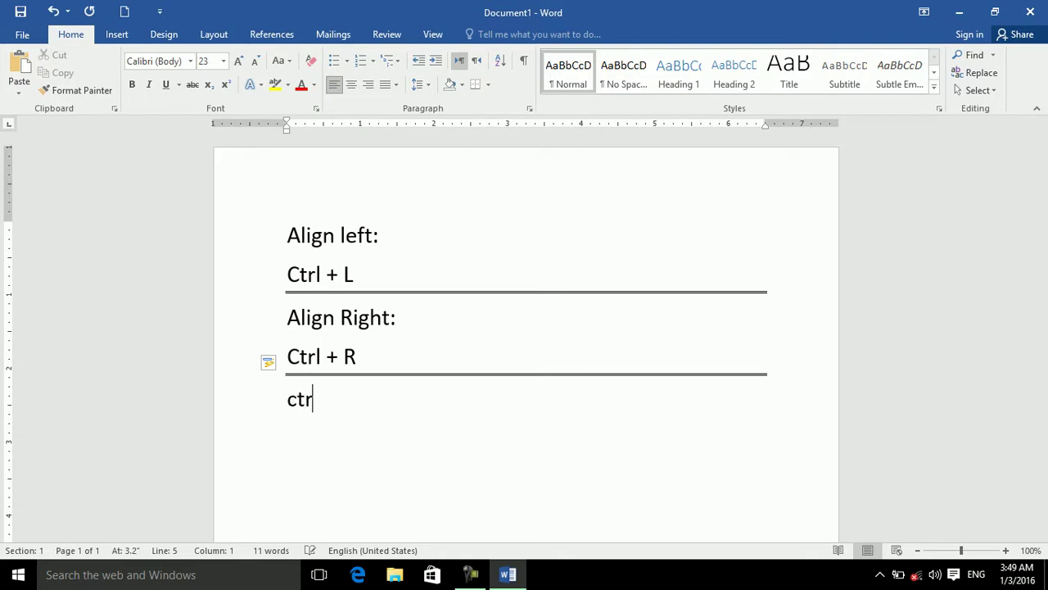
pyautogui.write('+')
pyautogui.press('BackSpace')
pyautogui.press('BackSpace')
pyautogui.press('BackSpace')
pyautogui.press('BackSpace')
pyautogui.press('BackSpace')
pyautogui.press('BackSpace')
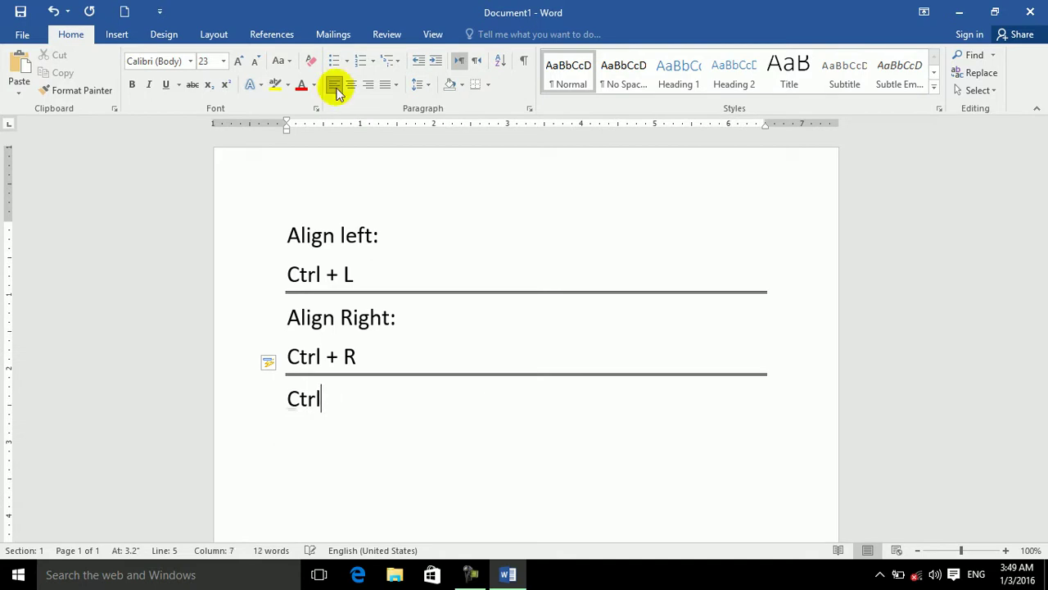
# Write the heading "Align Center:" below the second double line and start a new paragraph under it
pyautogui.write('A')
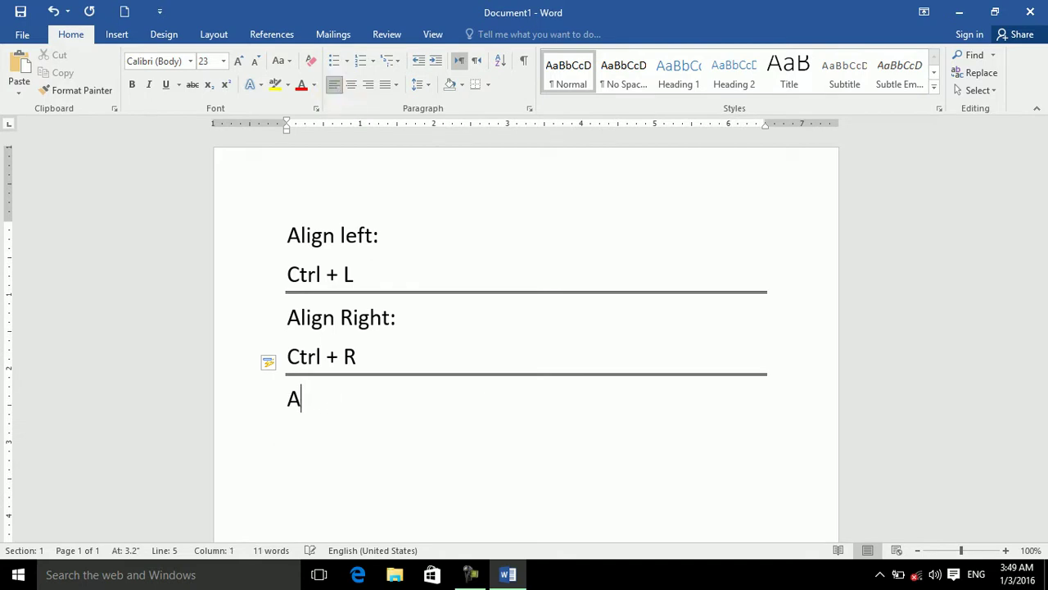
pyautogui.write('lign Ce')
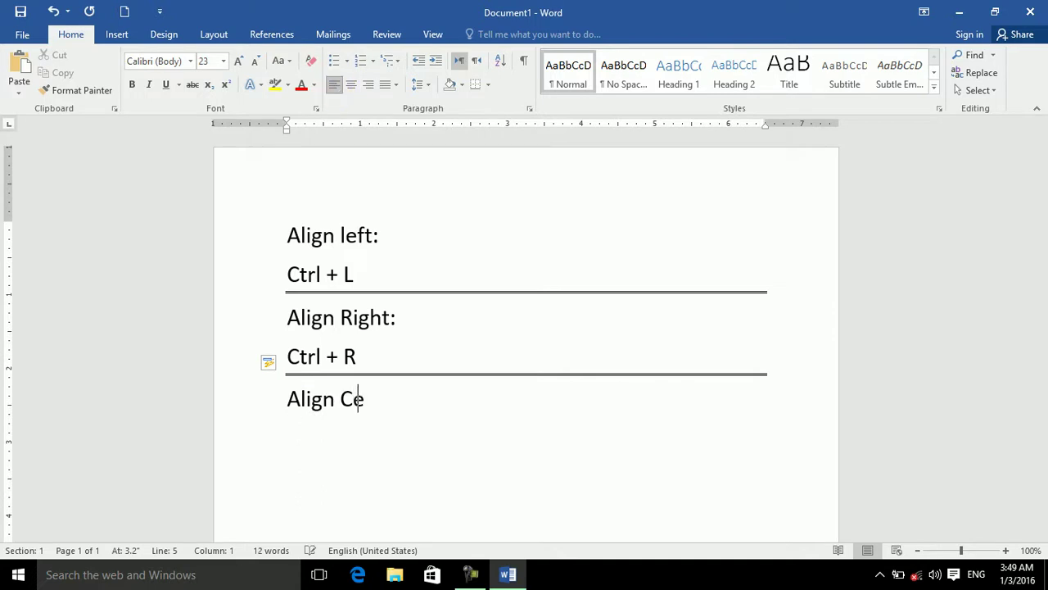
pyautogui.write('nter:')
pyautogui.press('Return')
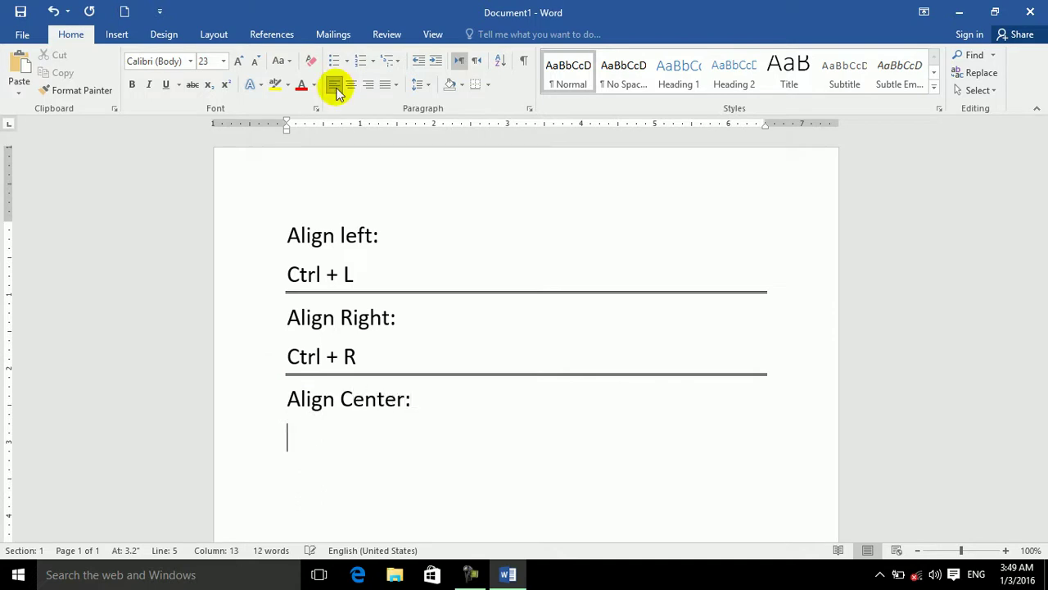
# Write "Ctrl + E" under the "Align Center:" heading and insert a full-width double horizontal line below it
pyautogui.write('ctrl + E')
pyautogui.press('Return')
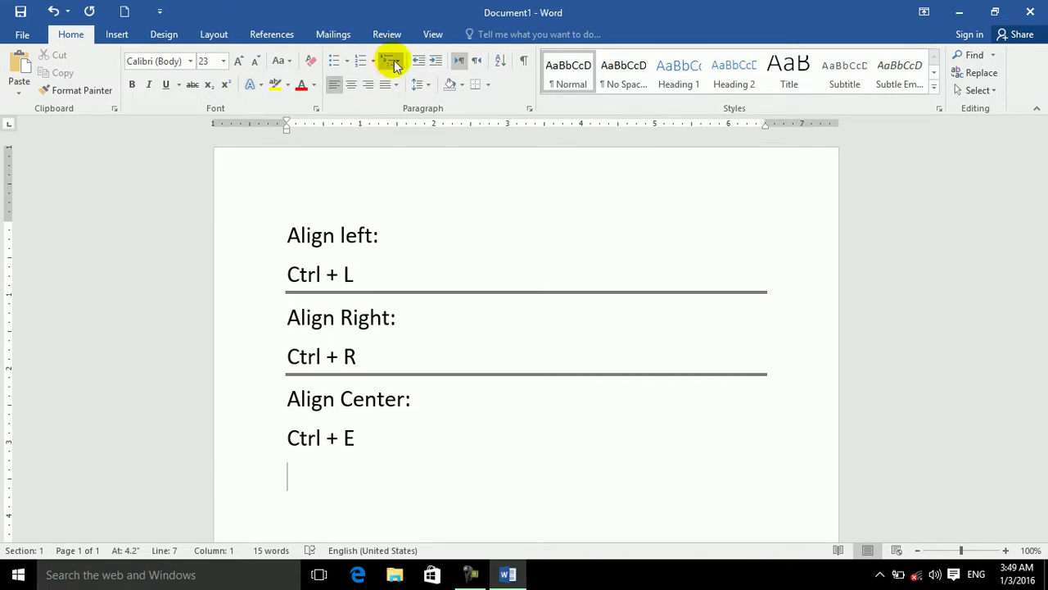
pyautogui.write('====')
pyautogui.press('Return')
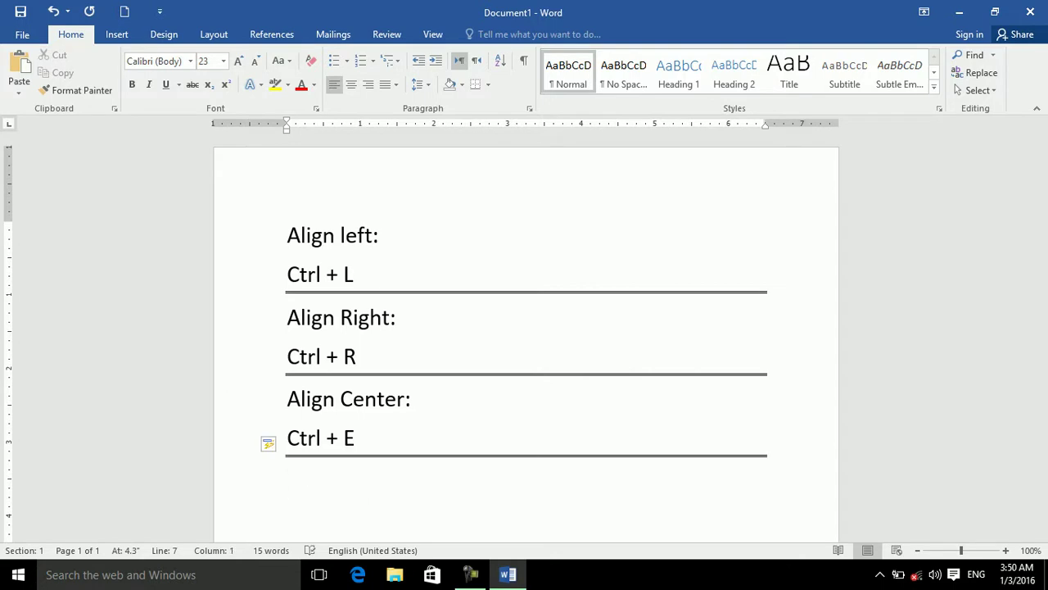
# Write the heading "Justify:" below the third double line, with the line "Low justify:" under it
pyautogui.write('Justify:')
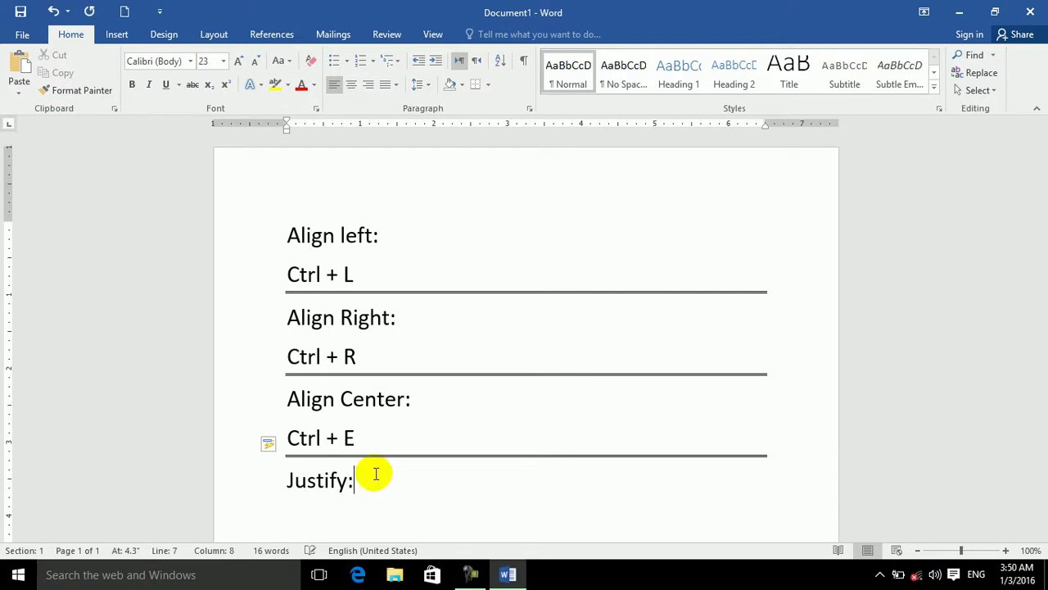
pyautogui.press('Return')
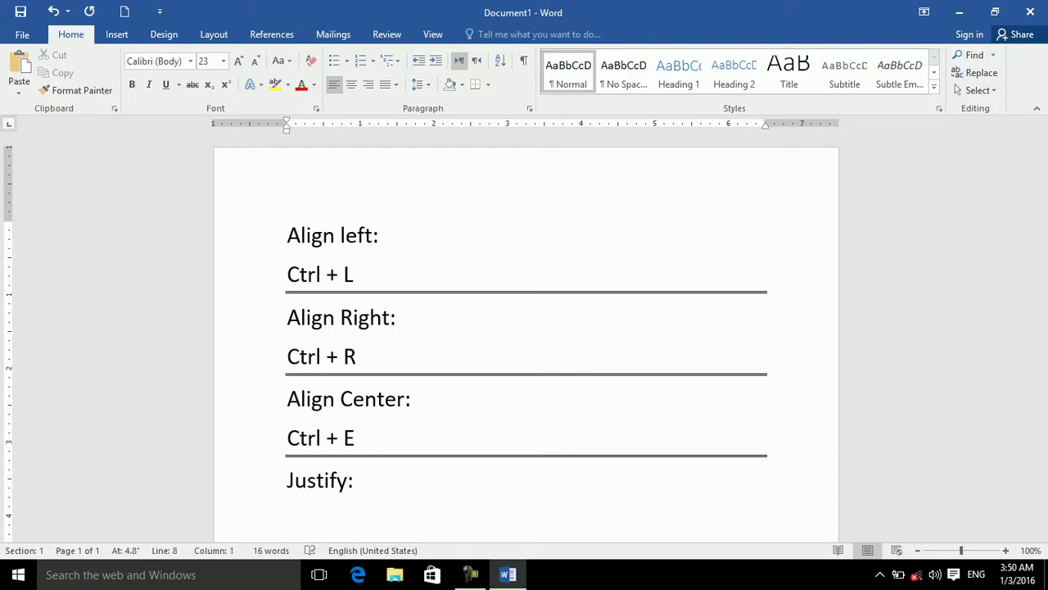
pyautogui.moveTo(1032, 229); pyautogui.dragTo(1032, 367)
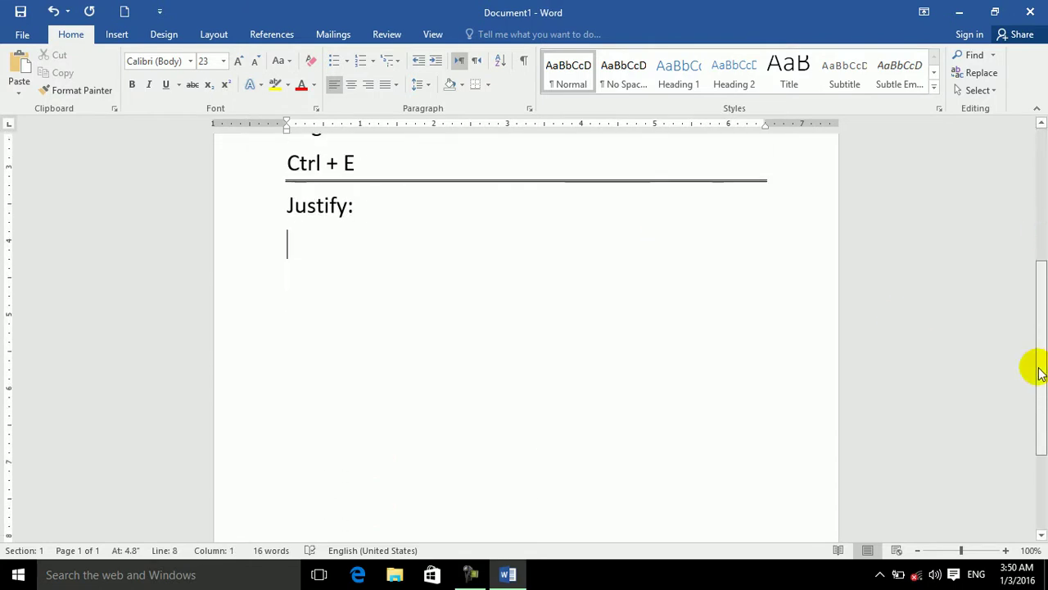
pyautogui.click(535, 310)
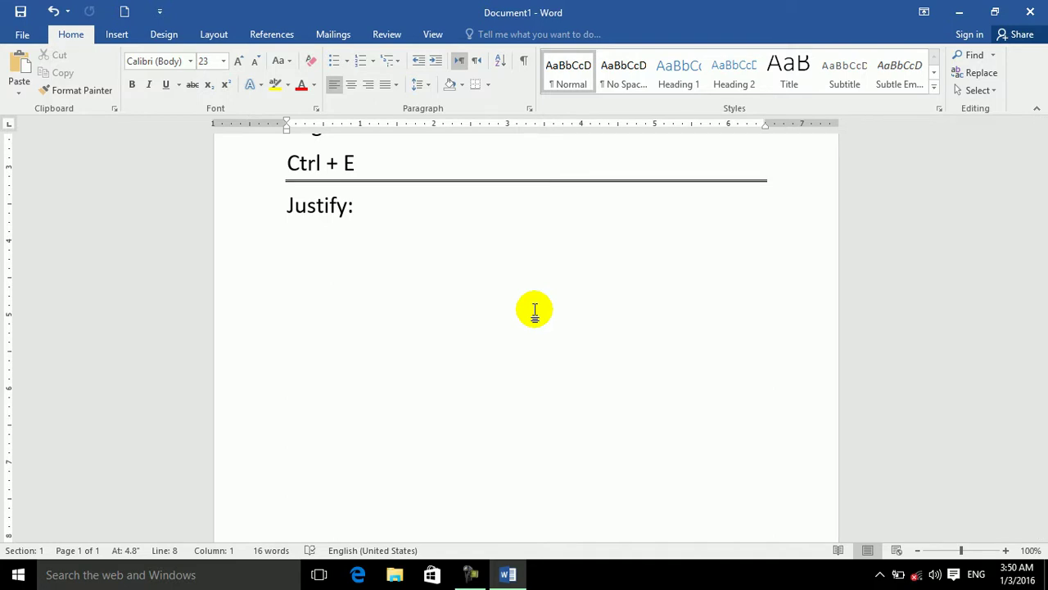
pyautogui.write('low')
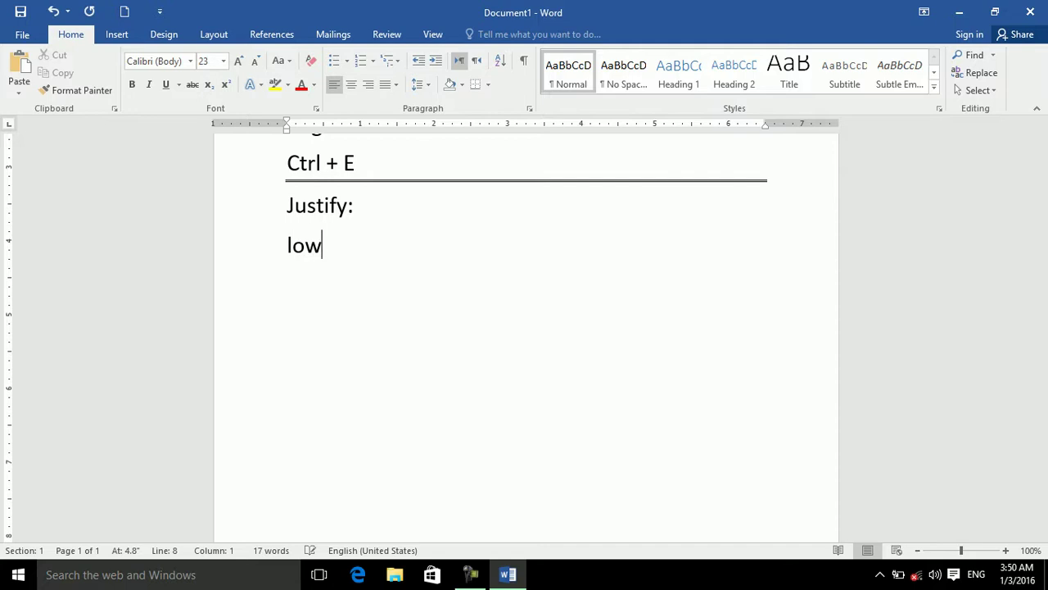
pyautogui.write(' j')
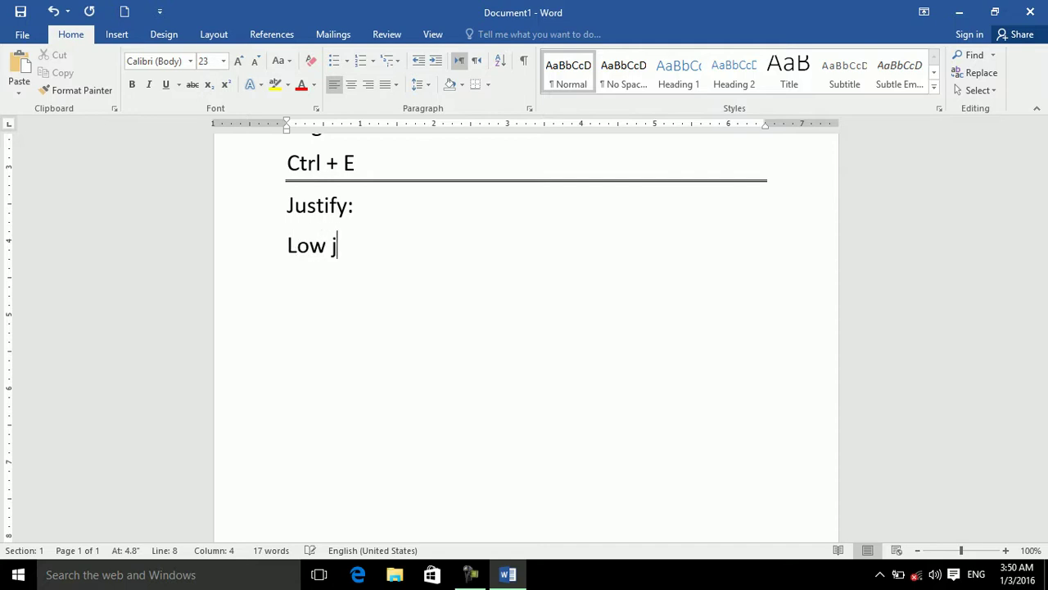
pyautogui.write('ustify')
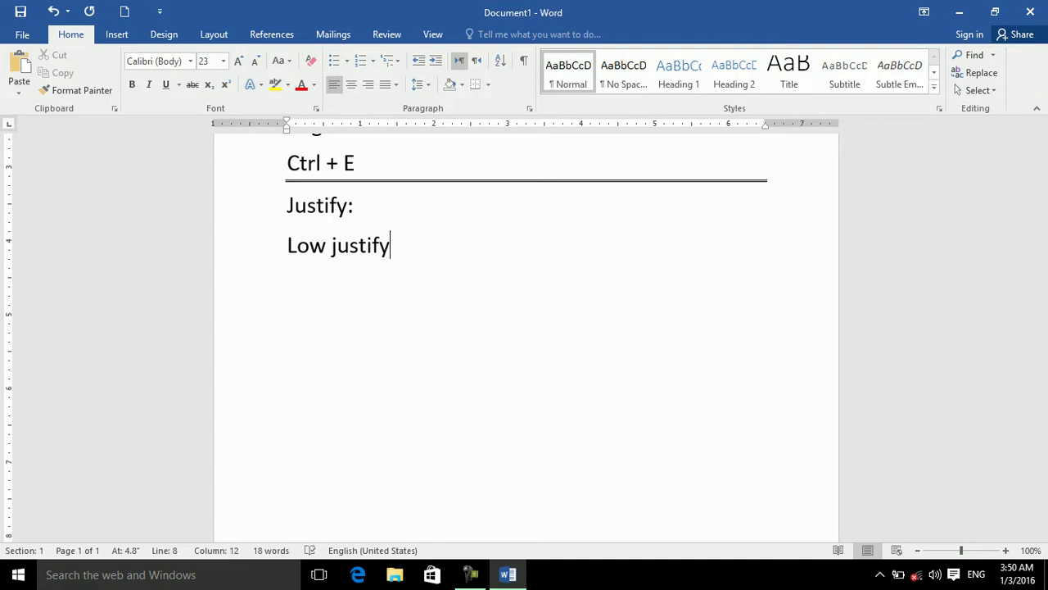
pyautogui.write(':')
pyautogui.press('Return')
# Write "Medium justify." as a new line below "Low justify:"
pyautogui.write('men')
pyautogui.press('BackSpace')
pyautogui.write('dum')
pyautogui.press('Return')
pyautogui.press('BackSpace')
pyautogui.press('BackSpace')
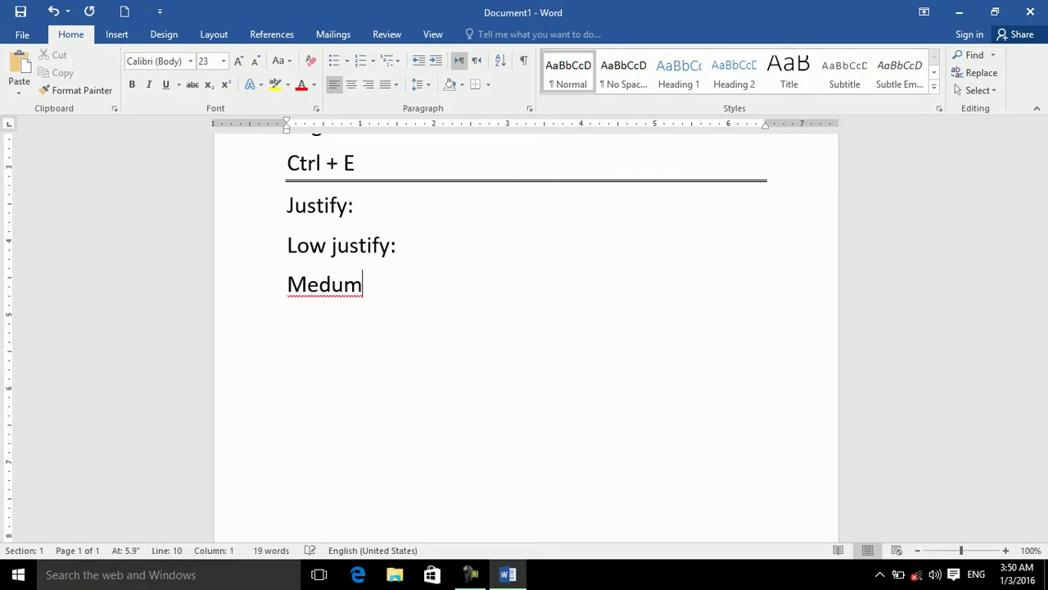
pyautogui.write('m ju')
pyautogui.press('BackSpace')
pyautogui.press('BackSpace')
pyautogui.press('BackSpace')
pyautogui.press('BackSpace')
pyautogui.press('BackSpace')
pyautogui.write('i')
pyautogui.write('um jusfit')
pyautogui.press('BackSpace')
pyautogui.press('BackSpace')
pyautogui.press('BackSpace')
pyautogui.write('tify.')
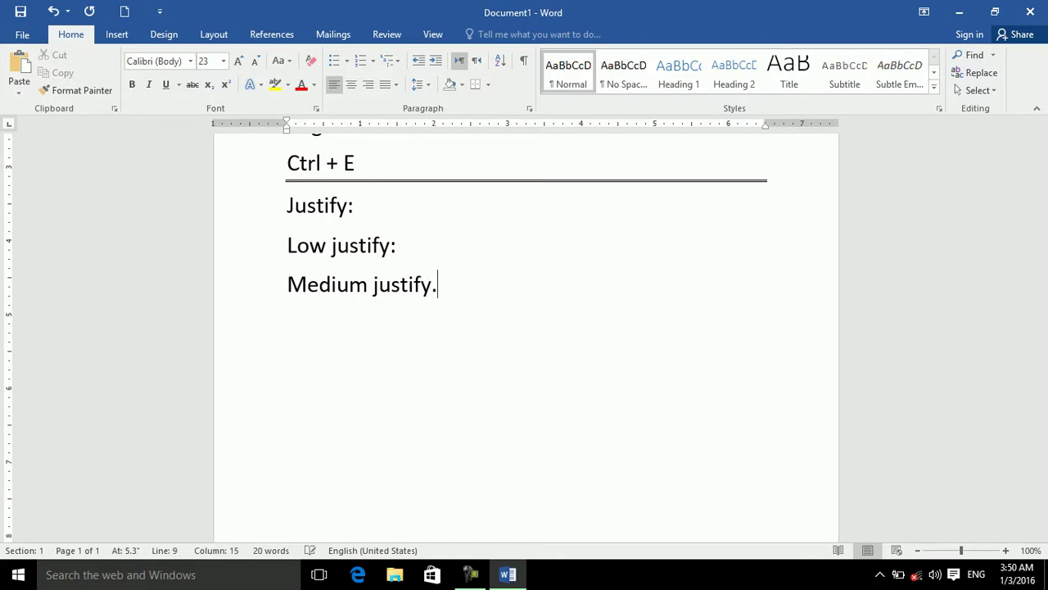
# Write "High justify." as a new line below "Medium justify." and start another paragraph
pyautogui.press('Return')
pyautogui.write('high justify.')
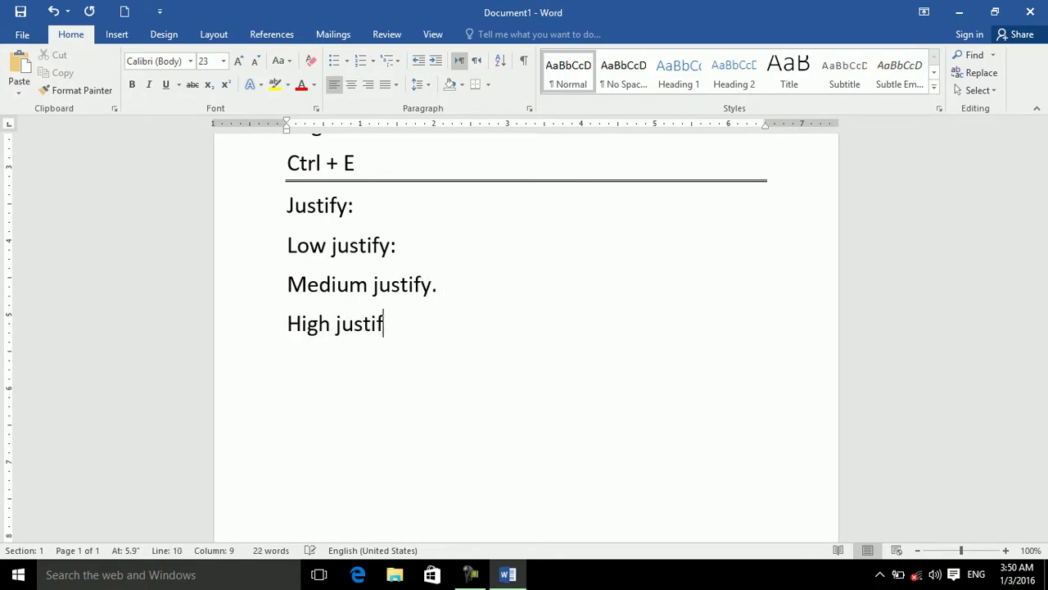
pyautogui.press('Return')
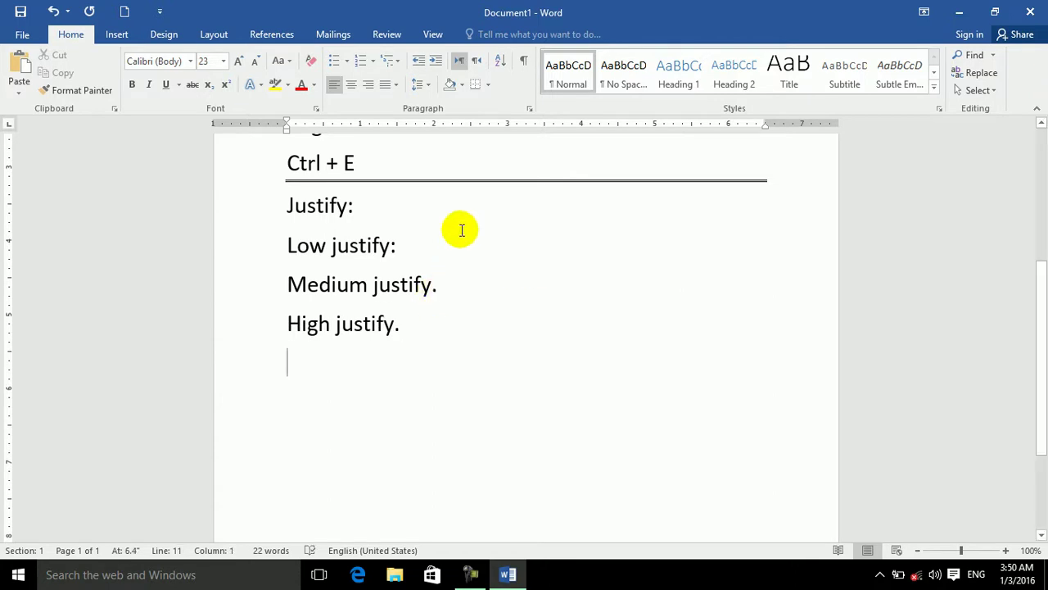
# Look through the available paragraph justification options without applying any of them
pyautogui.click(399, 85)
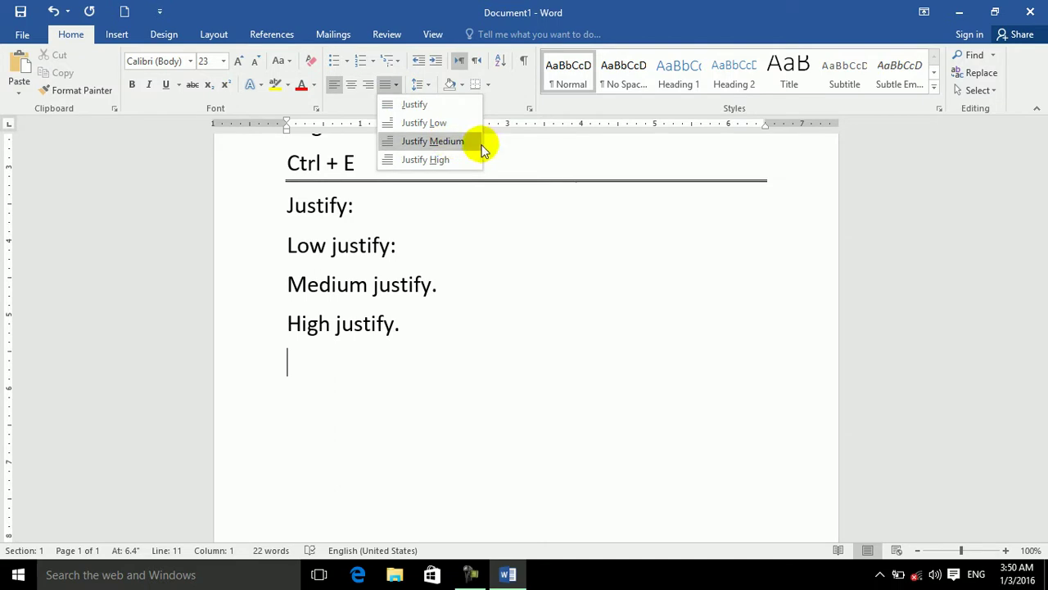
pyautogui.click(454, 313)
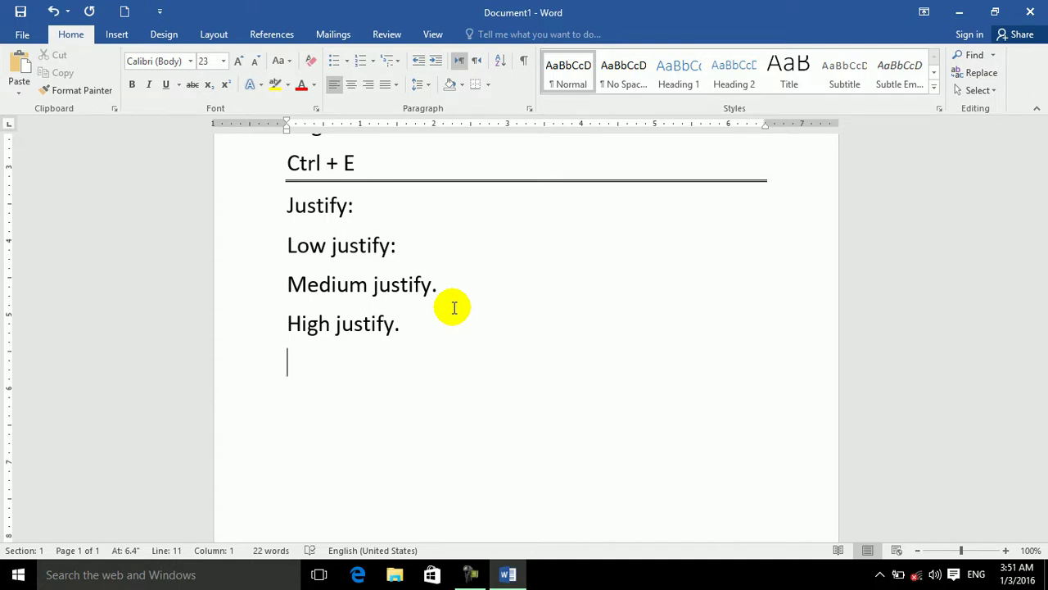
# Write "Ctrl + j" on a new line directly after "High justify."
pyautogui.hotkey('ctrl', 'a')
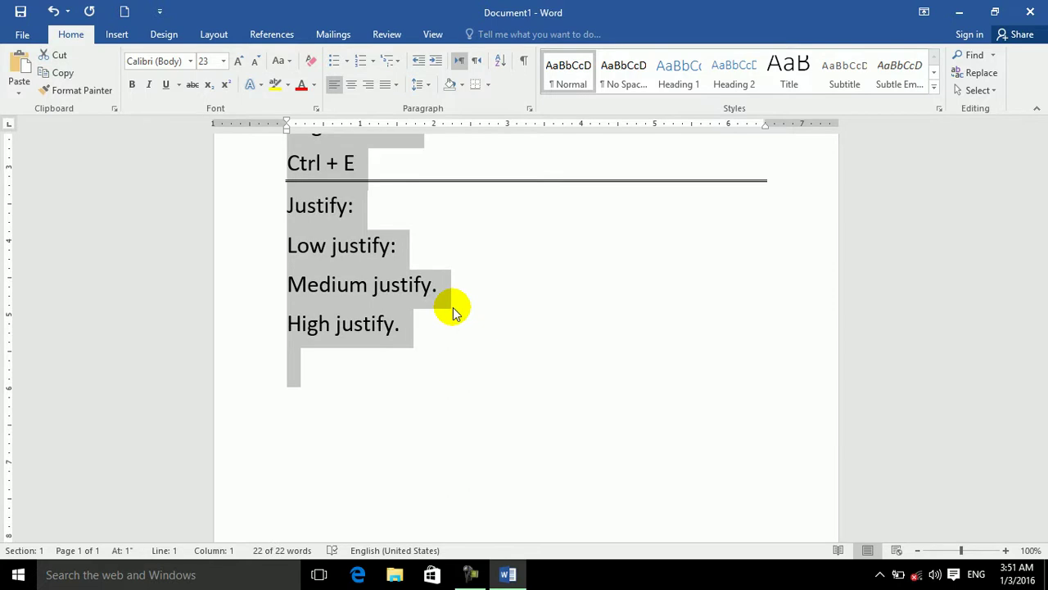
pyautogui.click(433, 342)
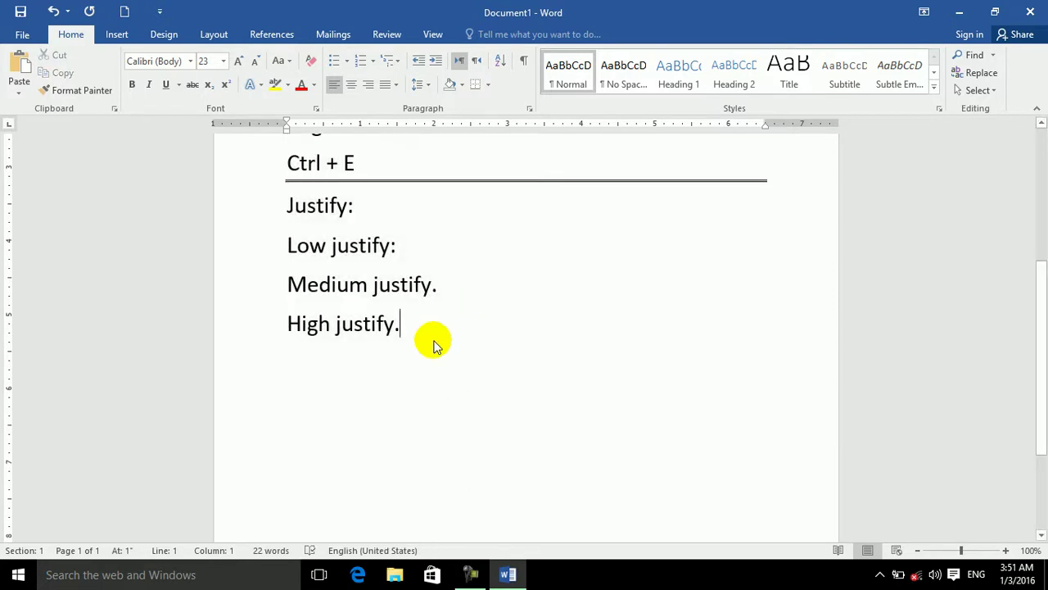
pyautogui.press('Return')
pyautogui.write('ctrl ')
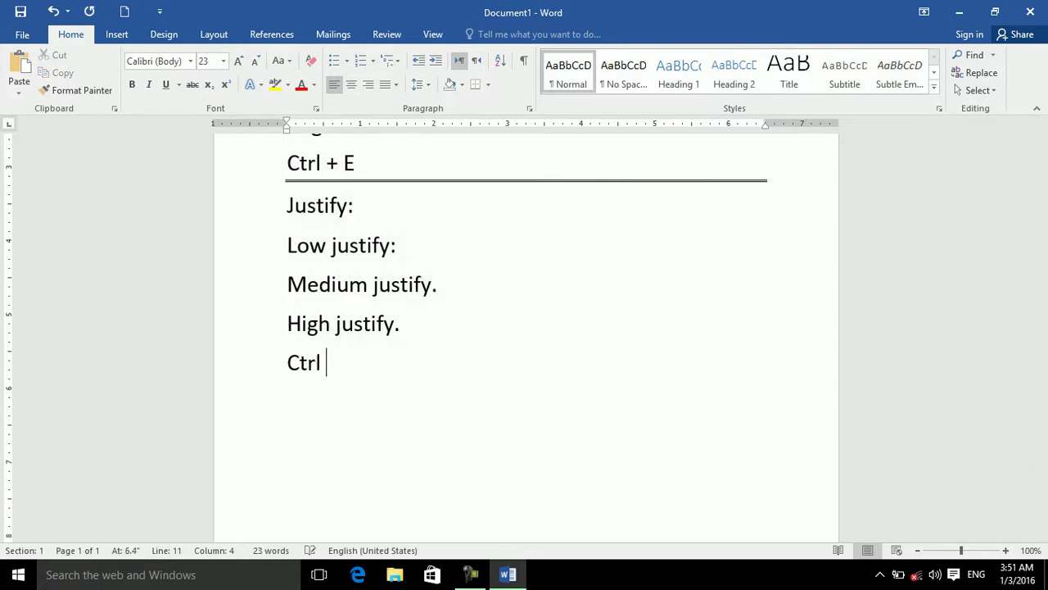
pyautogui.write('+ j')
pyautogui.press('Return')
pyautogui.write('alt')
pyautogui.press('BackSpace')
pyautogui.press('BackSpace')
pyautogui.press('BackSpace')
pyautogui.press('BackSpace')
pyautogui.write('al')
pyautogui.press('BackSpace')
pyautogui.press('BackSpace')
pyautogui.press('BackSpace')
# Show the access-key hints for the paragraph alignment commands, and dismiss them after viewing
pyautogui.press('alt')
pyautogui.press('h')
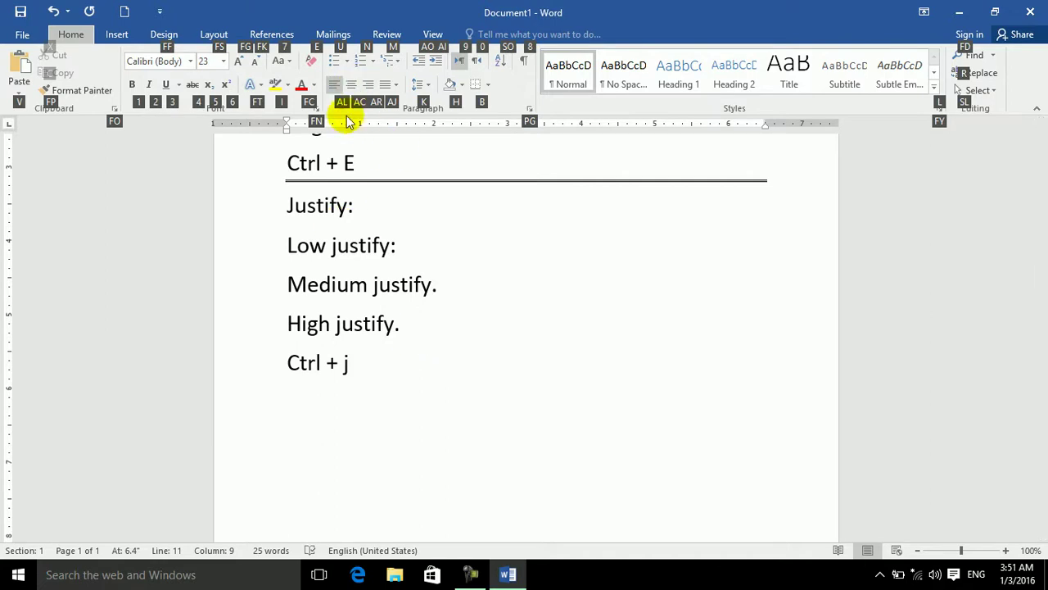
pyautogui.click(371, 194)
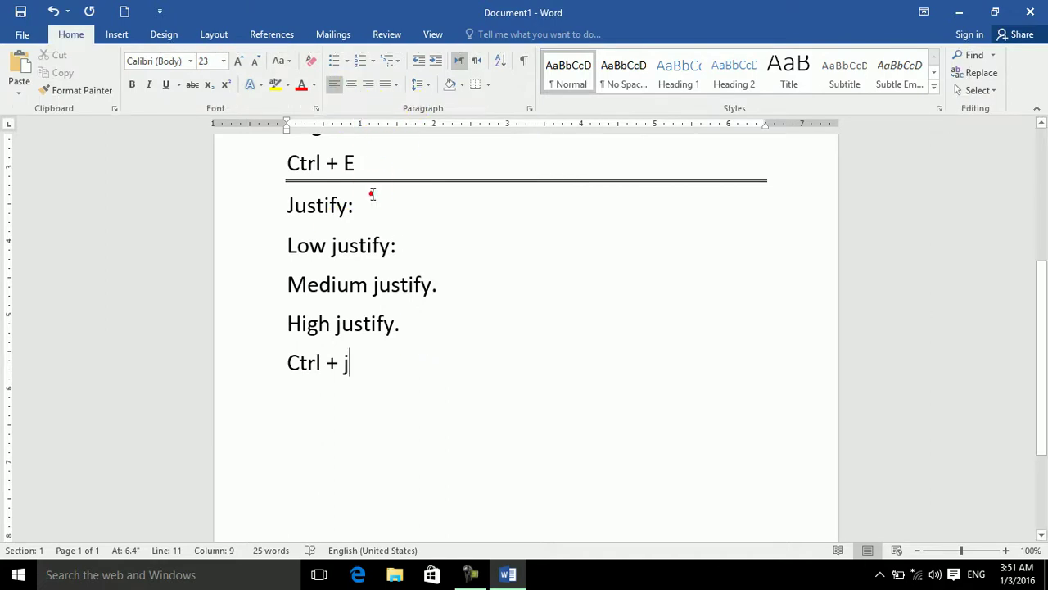
# Replace the entire document content with sample paragraphs generated by =rand()
pyautogui.hotkey('ctrl', 'a')
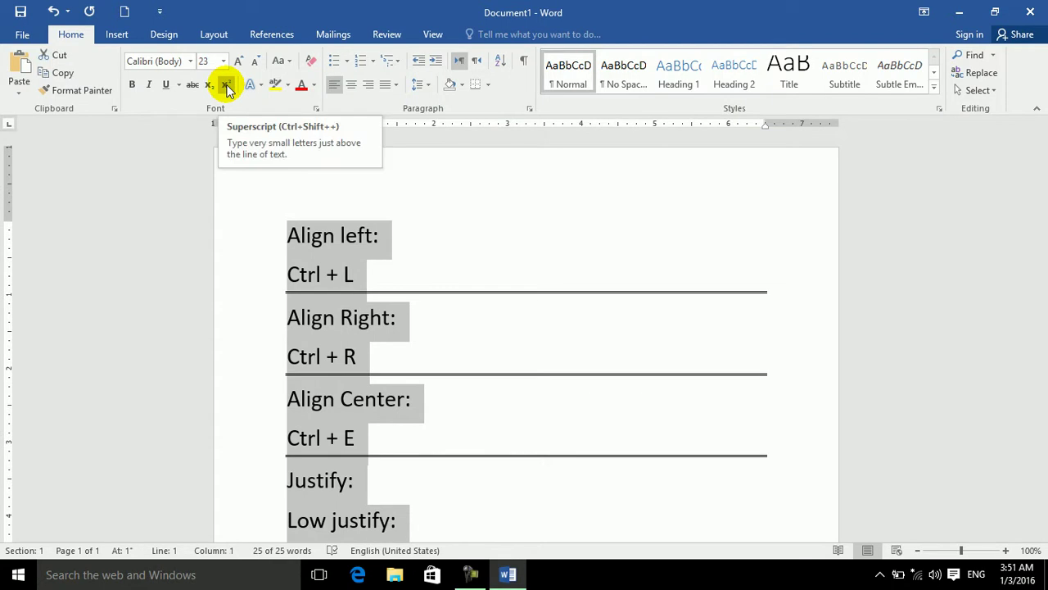
pyautogui.click(226, 85)
pyautogui.press('BackSpace')
pyautogui.write('=rand()')
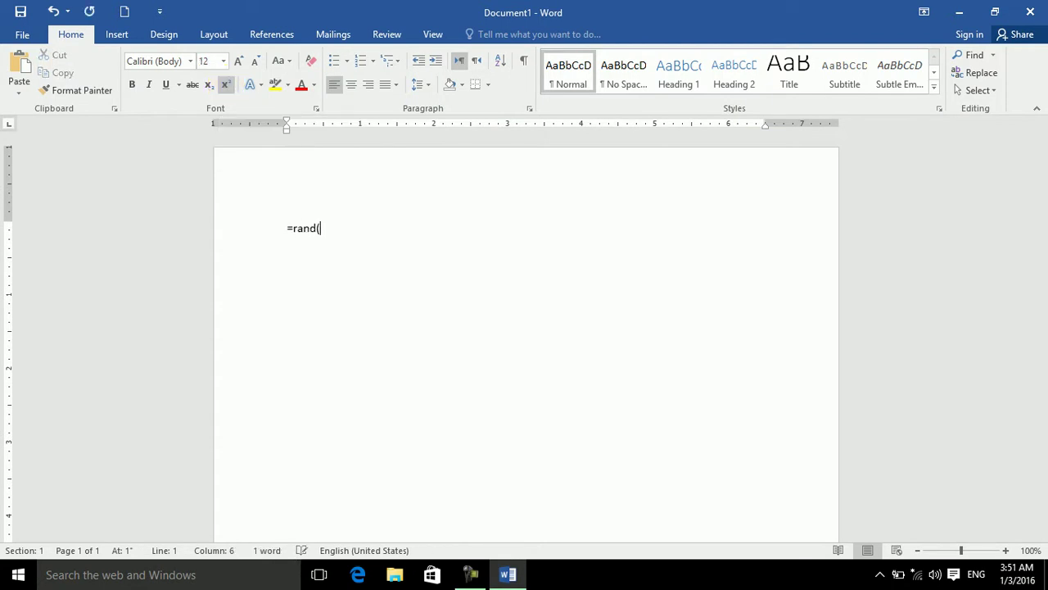
pyautogui.press('Return')
# Duplicate the sample text by copying all of it and pasting it below the last paragraph, then return to the document's start
pyautogui.hotkey('ctrl', 'a')
pyautogui.hotkey('ctrl', 'c')
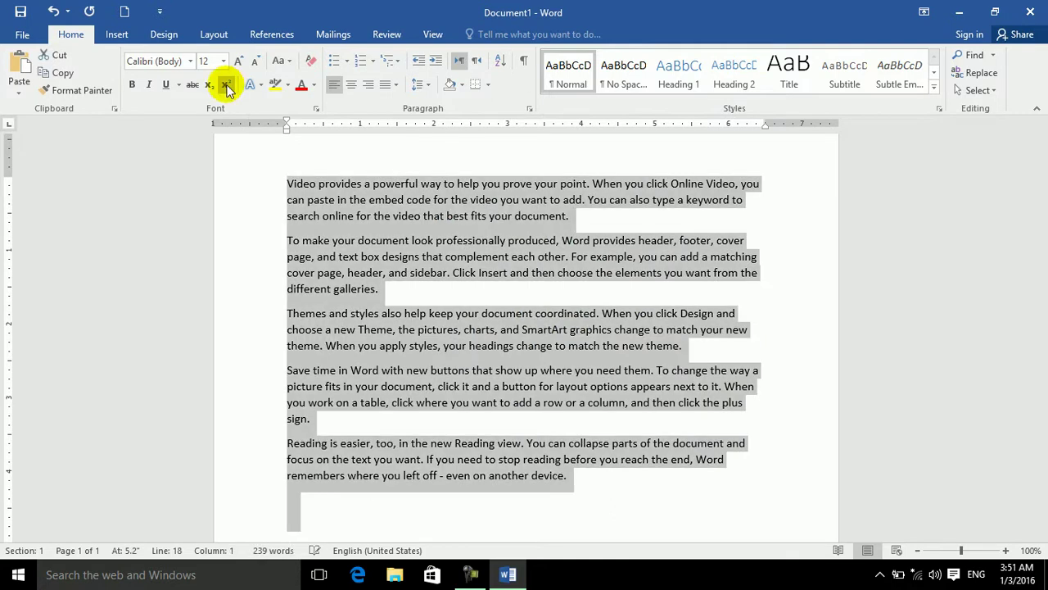
pyautogui.click(553, 496)
pyautogui.hotkey('ctrl', 'v')
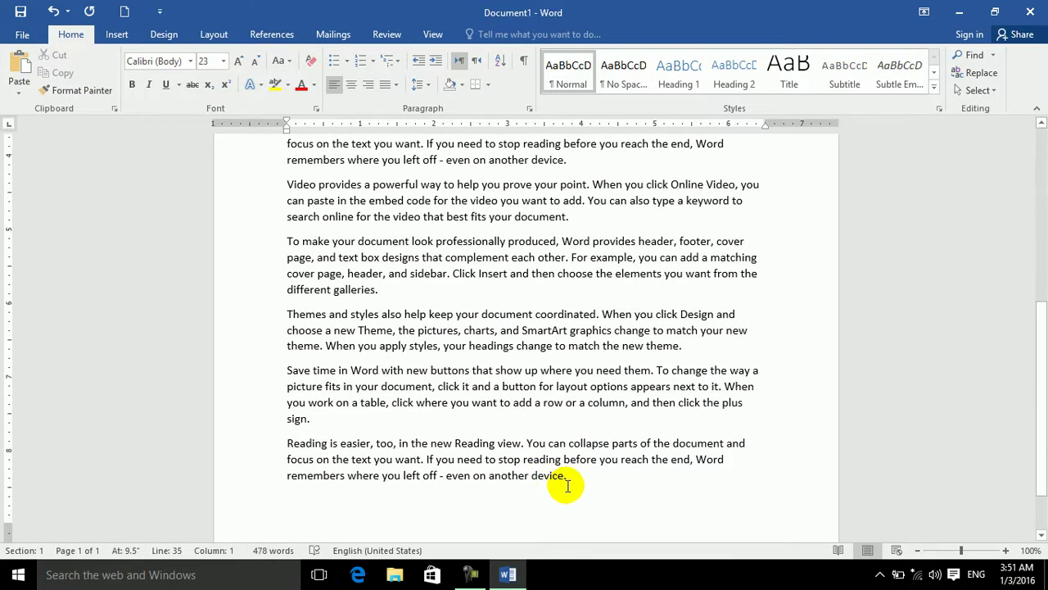
pyautogui.hotkey('ctrl', 'Home')
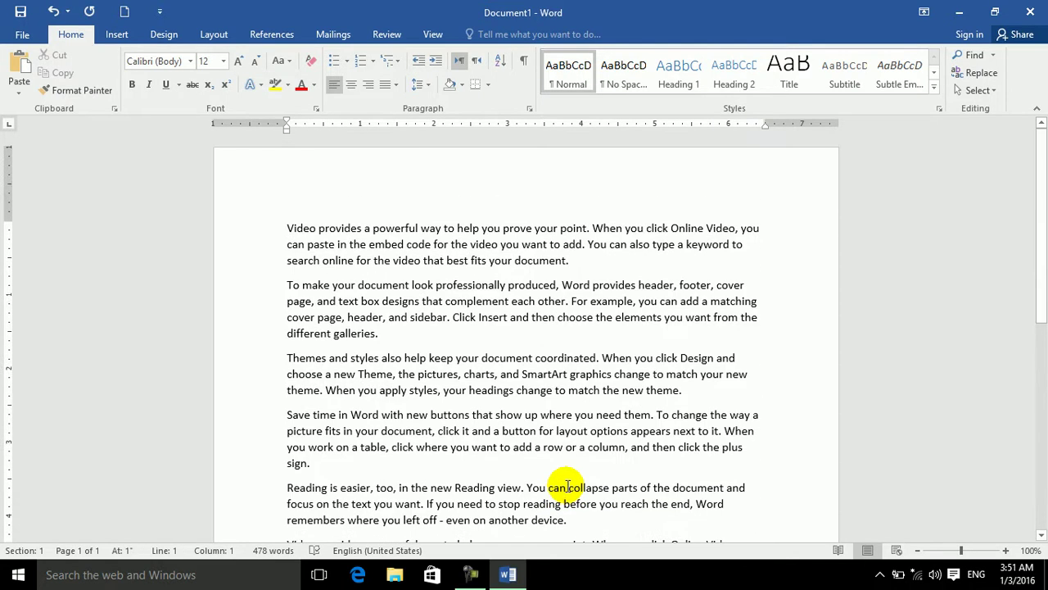
# Apply center, right and finally left alignment to the whole document in turn
pyautogui.hotkey('ctrl', 'a')
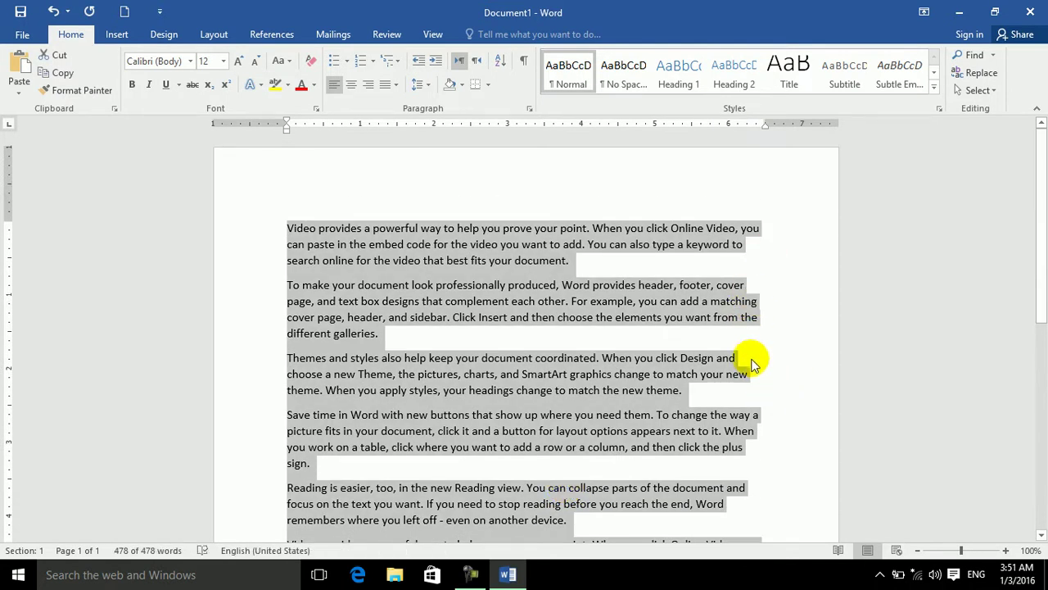
pyautogui.click(358, 90)
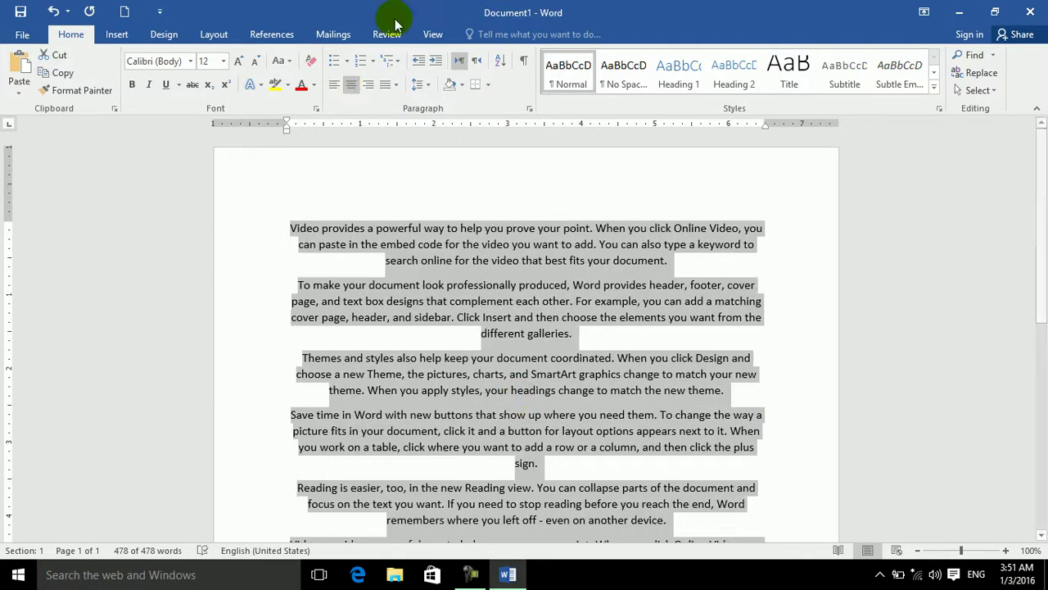
pyautogui.click(370, 86)
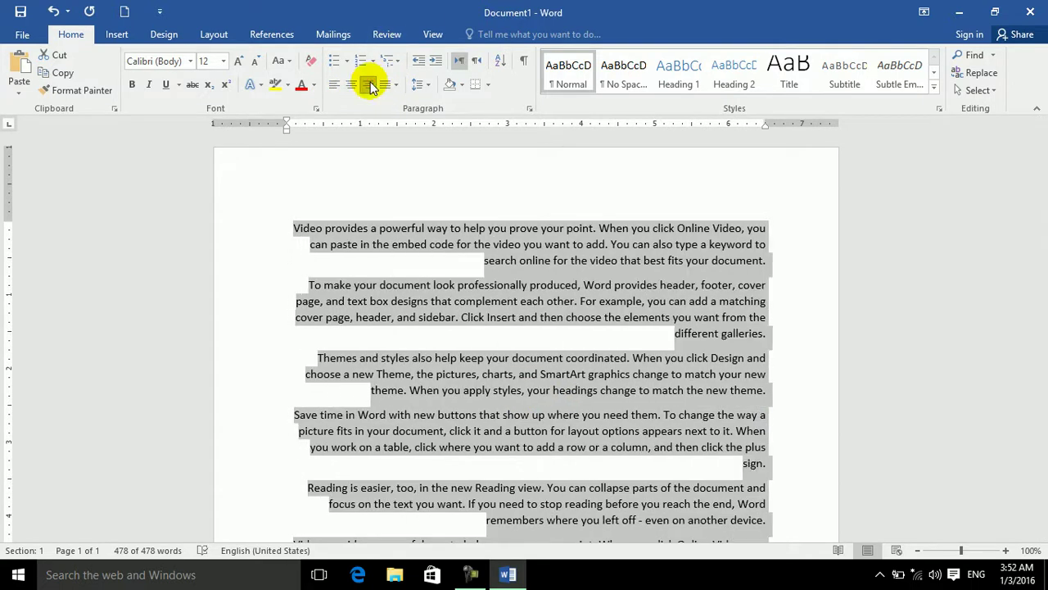
pyautogui.click(335, 86)
# Add the centered line "Dsfasdfjsakdjfsajd" below the paragraph ending in "different galleries." and start another line
pyautogui.click(412, 350)
pyautogui.click(396, 335)
pyautogui.press('Return')
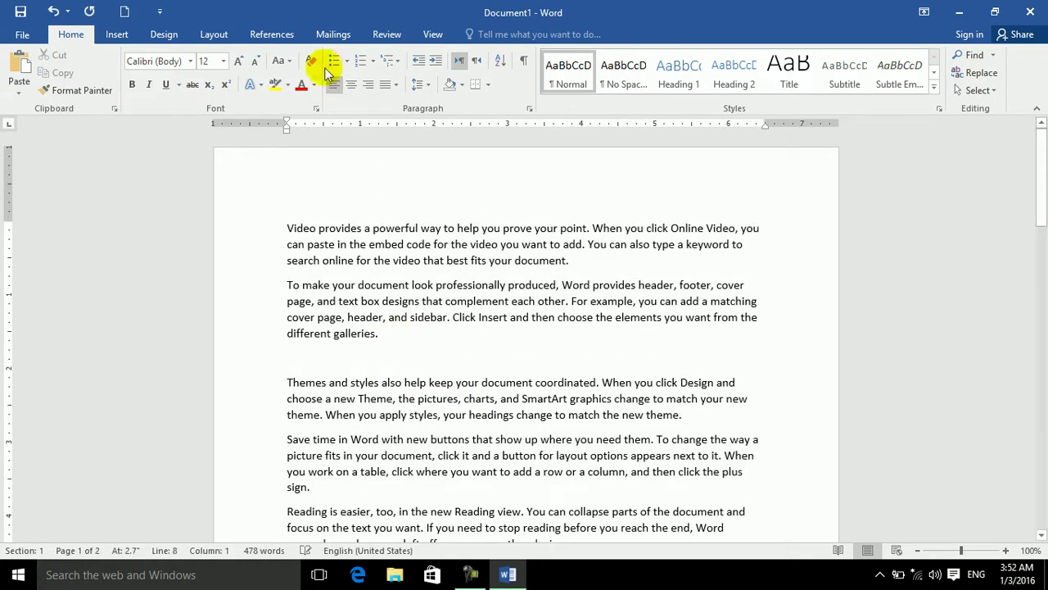
pyautogui.hotkey('ctrl', 'e')
pyautogui.write('dsfasdfjsakdjfsajd')
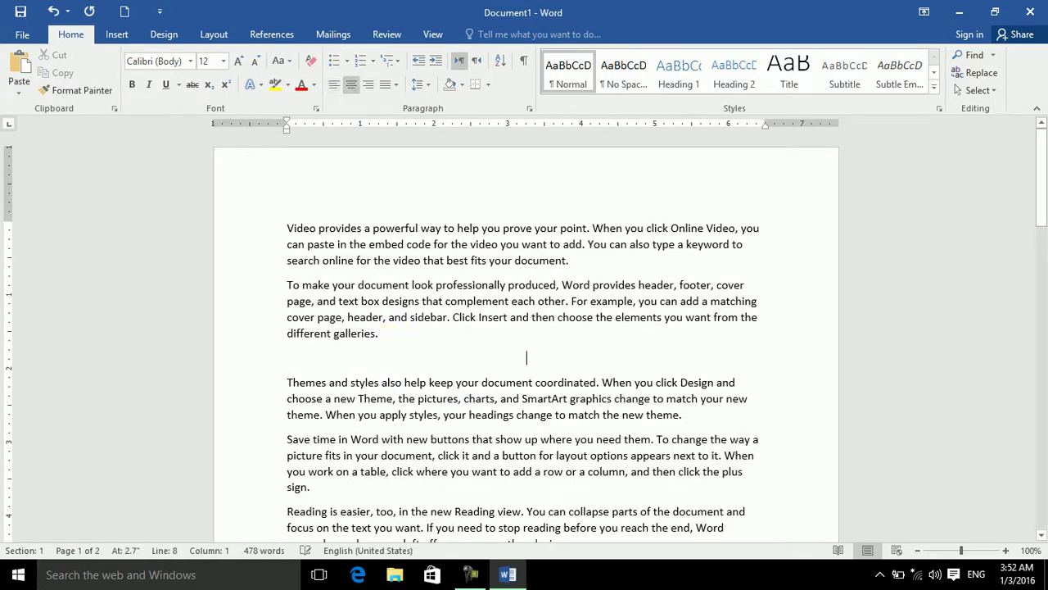
pyautogui.press('Return')
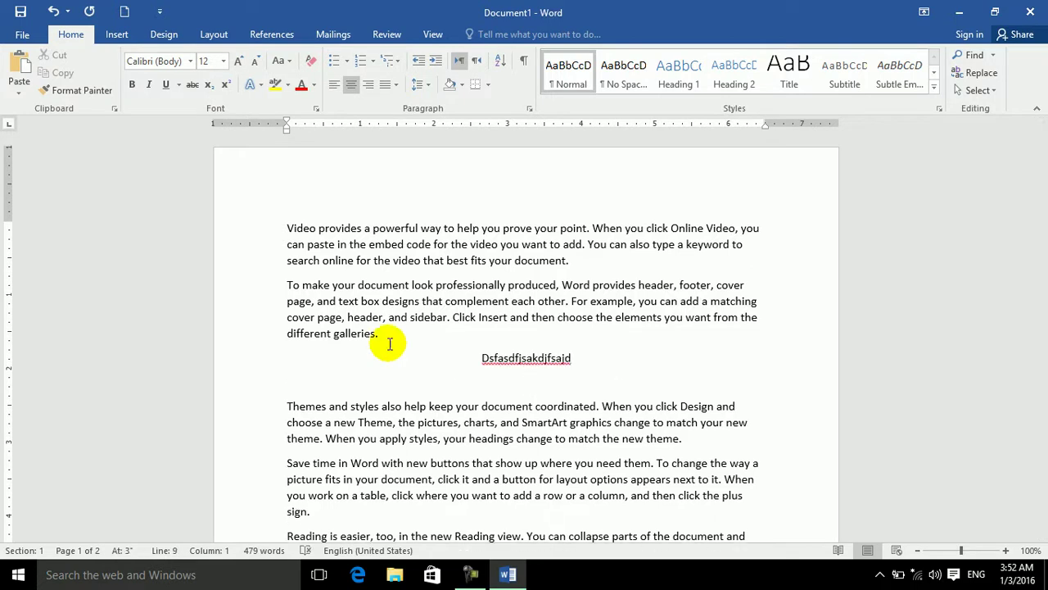
# Add the right-aligned line "Sjsdjfkasdjf" and a left-aligned line "dsfjsadkjfsadjfadjs" under the centered line
pyautogui.hotkey('ctrl', 'r')
pyautogui.write('sjsdjfkasdjf')
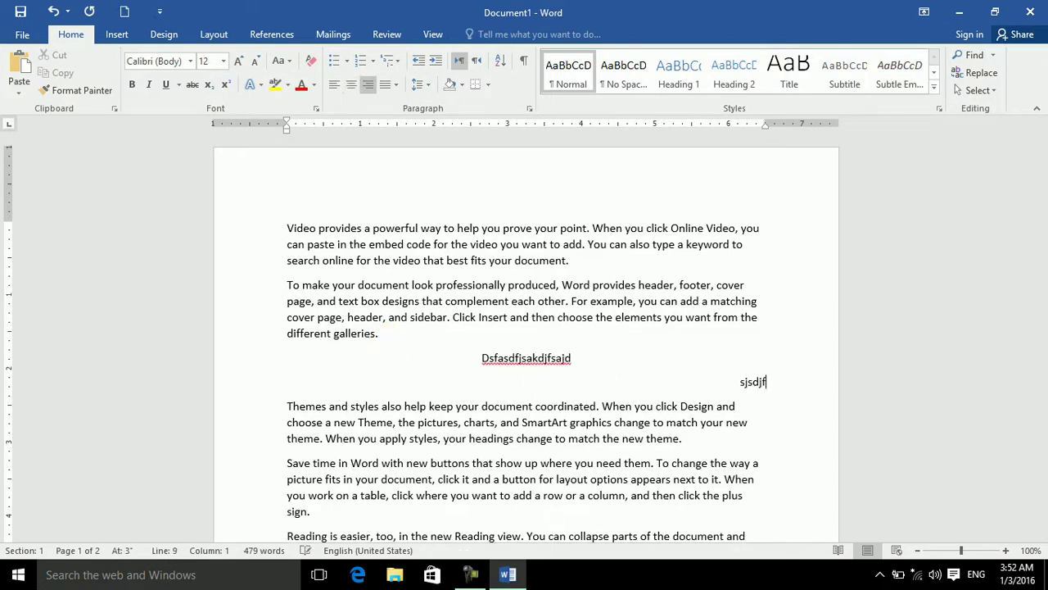
pyautogui.press('Return')
pyautogui.press('Down')
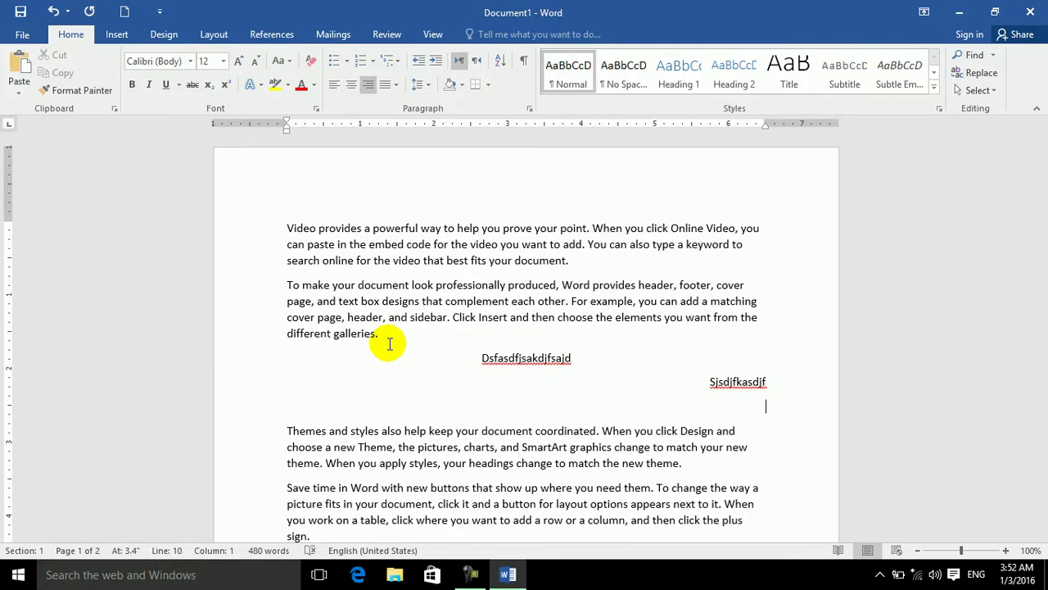
pyautogui.hotkey('ctrl', 'l')
pyautogui.write('dsfjsadkjfsadjfadjs')
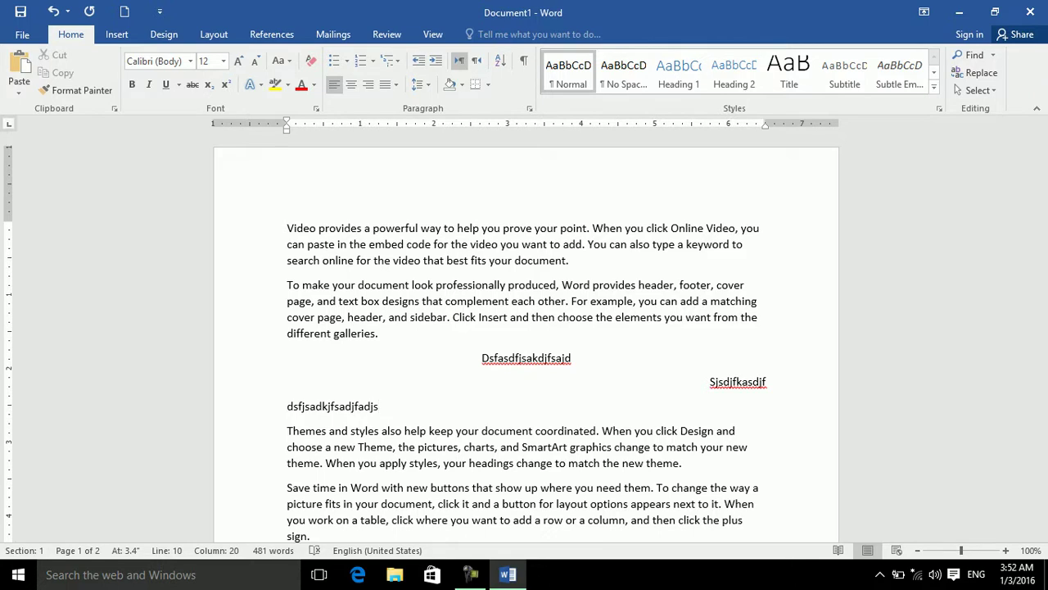
# Remove the three practice lines between the second and third sample paragraphs
pyautogui.press('BackSpace')
pyautogui.press('BackSpace')
pyautogui.press('BackSpace')
pyautogui.press('BackSpace')
pyautogui.press('BackSpace')
pyautogui.press('BackSpace')
pyautogui.press('BackSpace')
pyautogui.press('BackSpace')
pyautogui.press('BackSpace')
pyautogui.press('BackSpace')
pyautogui.press('BackSpace')
pyautogui.press('BackSpace')
pyautogui.press('BackSpace')
pyautogui.press('BackSpace')
pyautogui.press('BackSpace')
pyautogui.press('BackSpace')
pyautogui.press('BackSpace')
pyautogui.press('BackSpace')
pyautogui.press('BackSpace')
pyautogui.press('BackSpace')
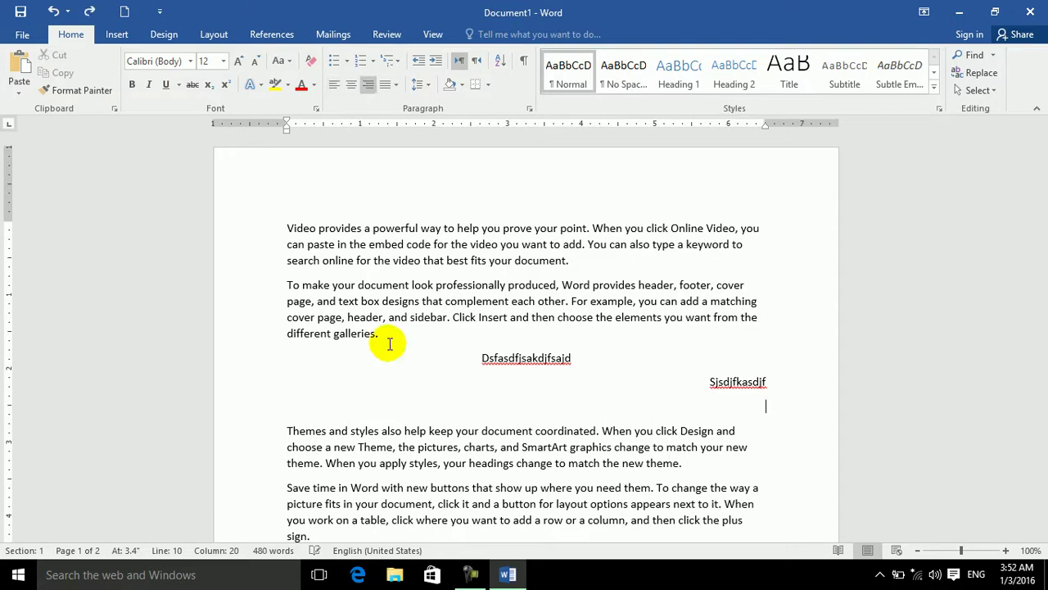
pyautogui.press('BackSpace')
pyautogui.press('BackSpace')
pyautogui.press('BackSpace')
pyautogui.press('BackSpace')
pyautogui.press('BackSpace')
pyautogui.press('BackSpace')
pyautogui.press('BackSpace')
pyautogui.press('BackSpace')
pyautogui.press('BackSpace')
pyautogui.press('BackSpace')
pyautogui.press('BackSpace')
pyautogui.press('BackSpace')
pyautogui.press('BackSpace')
pyautogui.press('BackSpace')
pyautogui.press('BackSpace')
pyautogui.press('BackSpace')
pyautogui.press('BackSpace')
pyautogui.press('BackSpace')
pyautogui.press('BackSpace')
pyautogui.press('BackSpace')
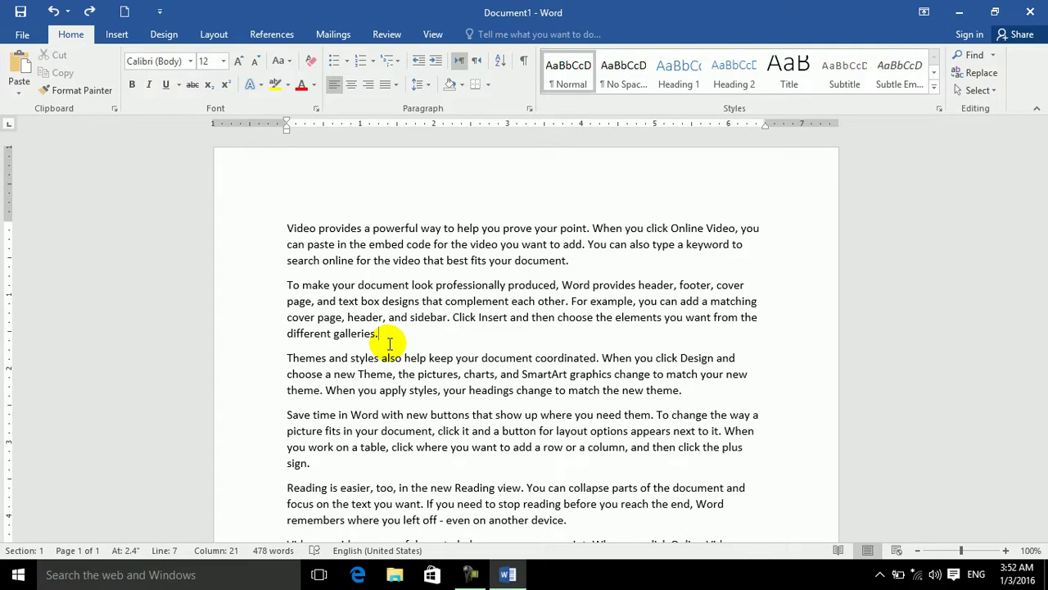
# Switch the whole document repeatedly between center, right and left alignment, finishing with left alignment
pyautogui.hotkey('ctrl', 'a')
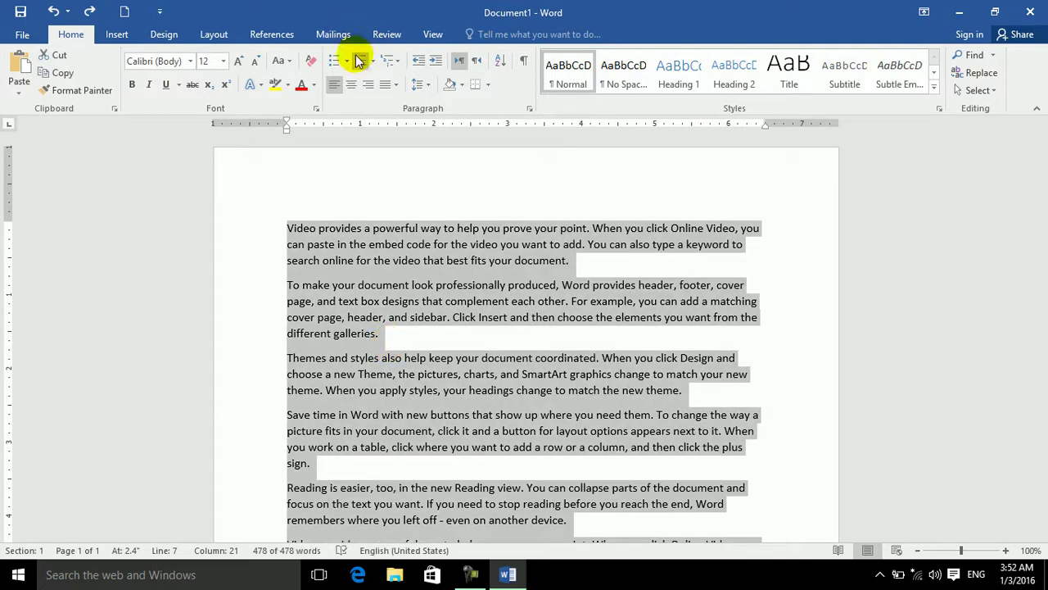
pyautogui.click(352, 84)
pyautogui.click(370, 84)
pyautogui.click(334, 84)
pyautogui.click(352, 84)
pyautogui.click(370, 84)
pyautogui.click(334, 84)
pyautogui.click(352, 84)
pyautogui.click(371, 84)
pyautogui.click(334, 85)
pyautogui.click(353, 84)
pyautogui.click(371, 84)
pyautogui.click(352, 85)
pyautogui.click(334, 85)
pyautogui.click(352, 84)
pyautogui.click(370, 84)
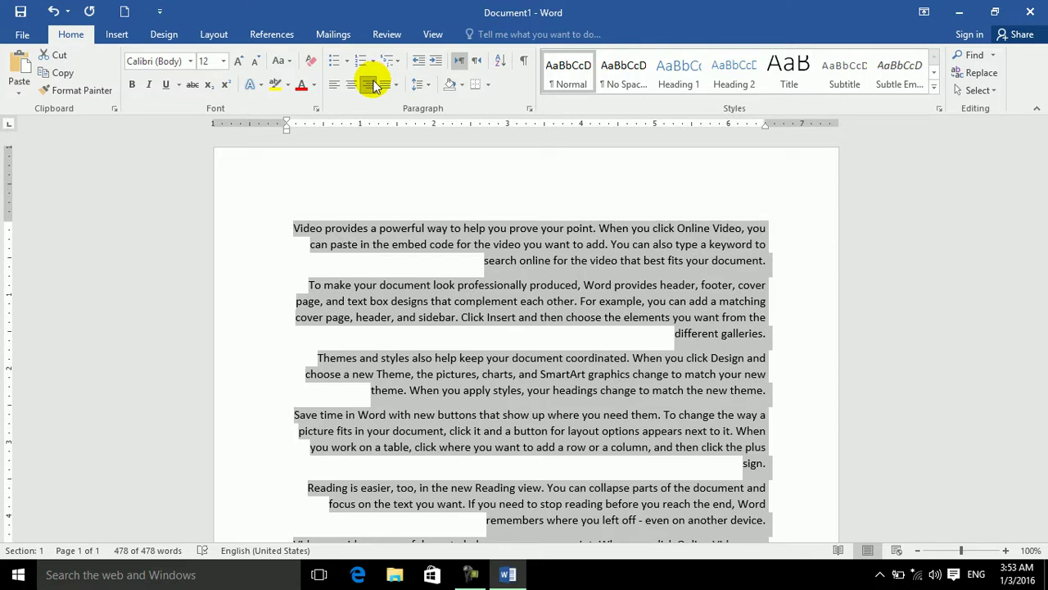
pyautogui.click(364, 245)
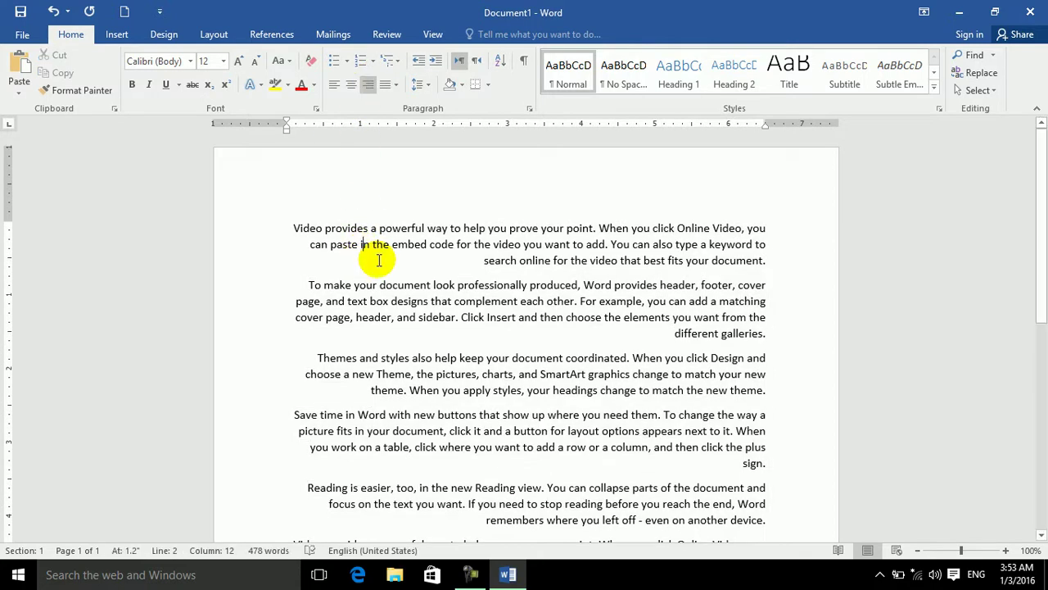
pyautogui.hotkey('ctrl', 'a')
pyautogui.click(335, 84)
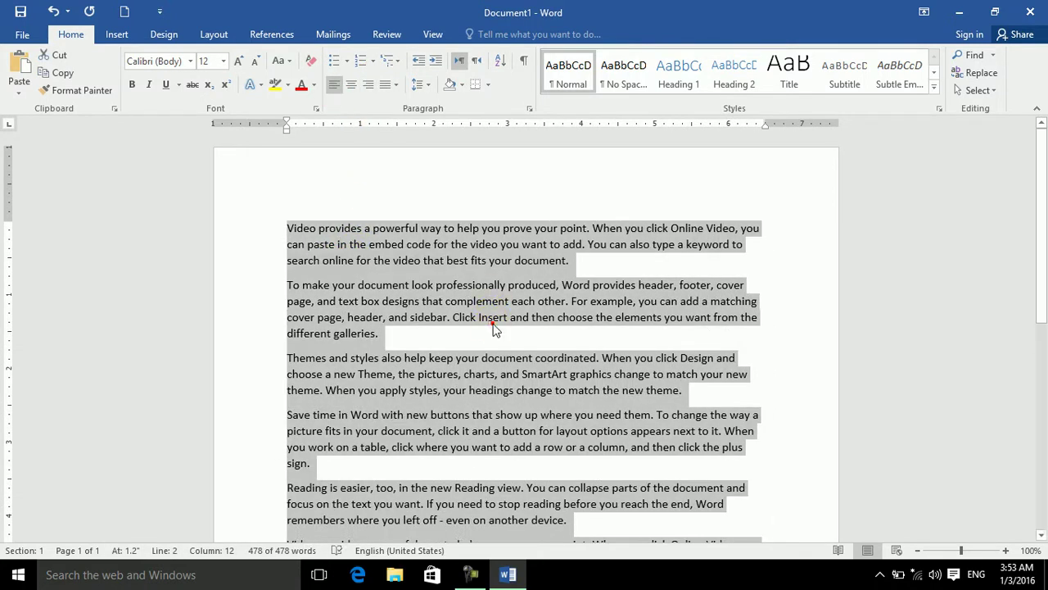
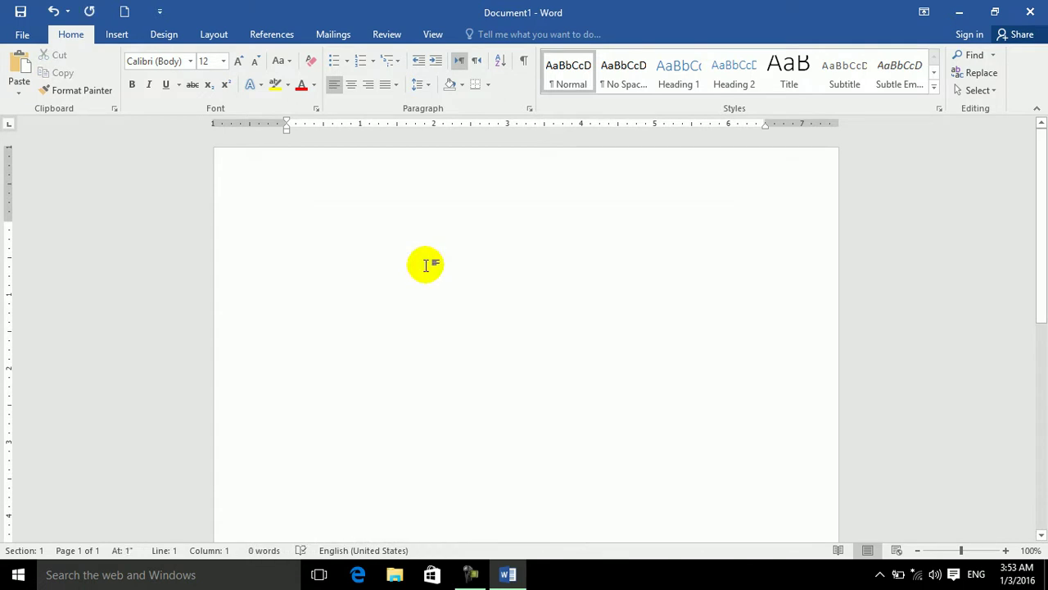
# Undo the deletion of the sample text and increase its font size to 13
pyautogui.hotkey('ctrl', 'z')
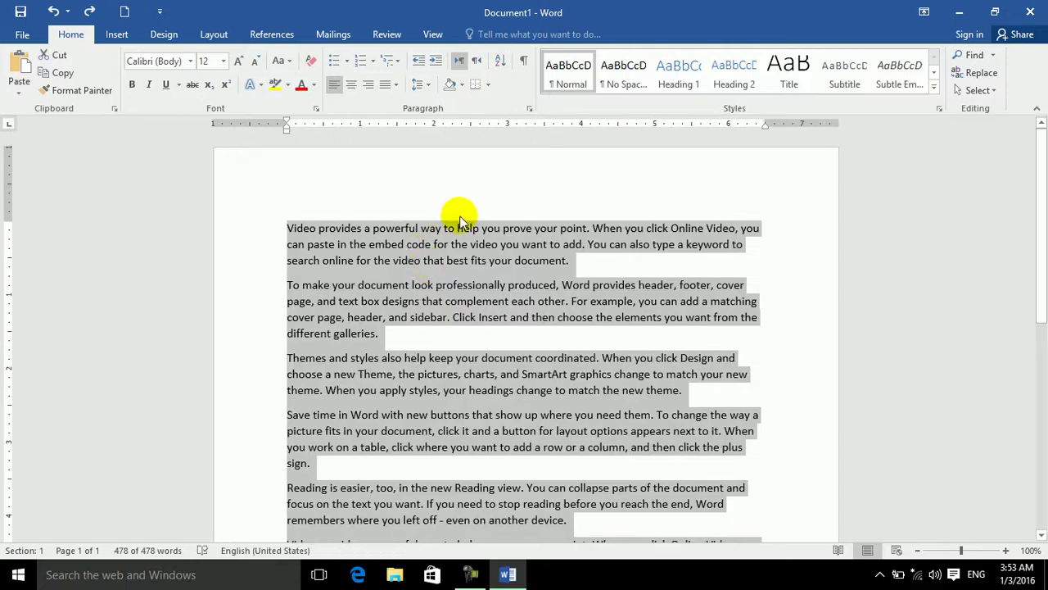
pyautogui.hotkey('ctrl', ']')
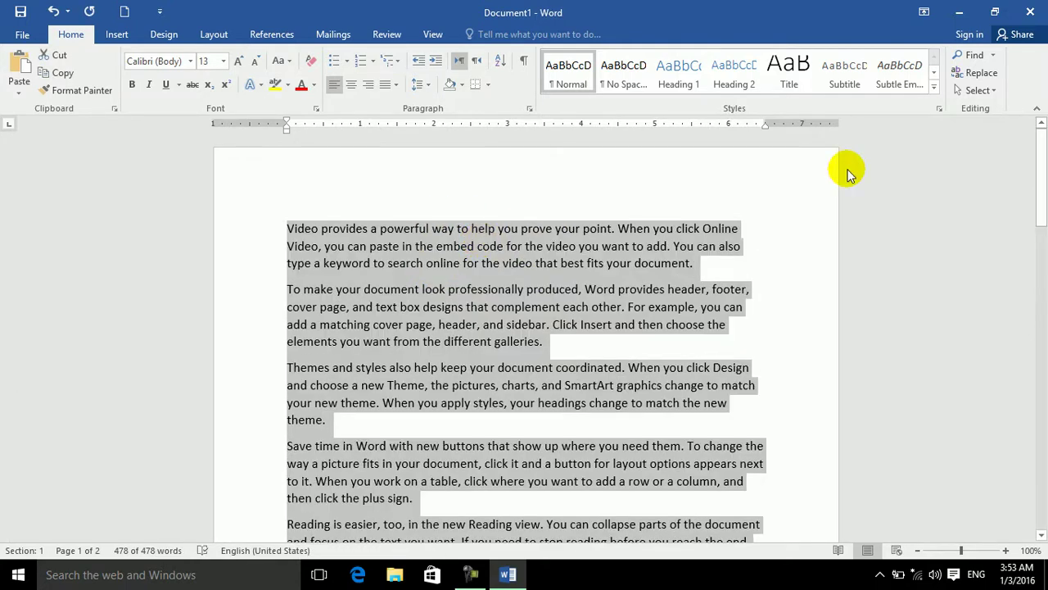
pyautogui.moveTo(1045, 158); pyautogui.dragTo(1033, 256)
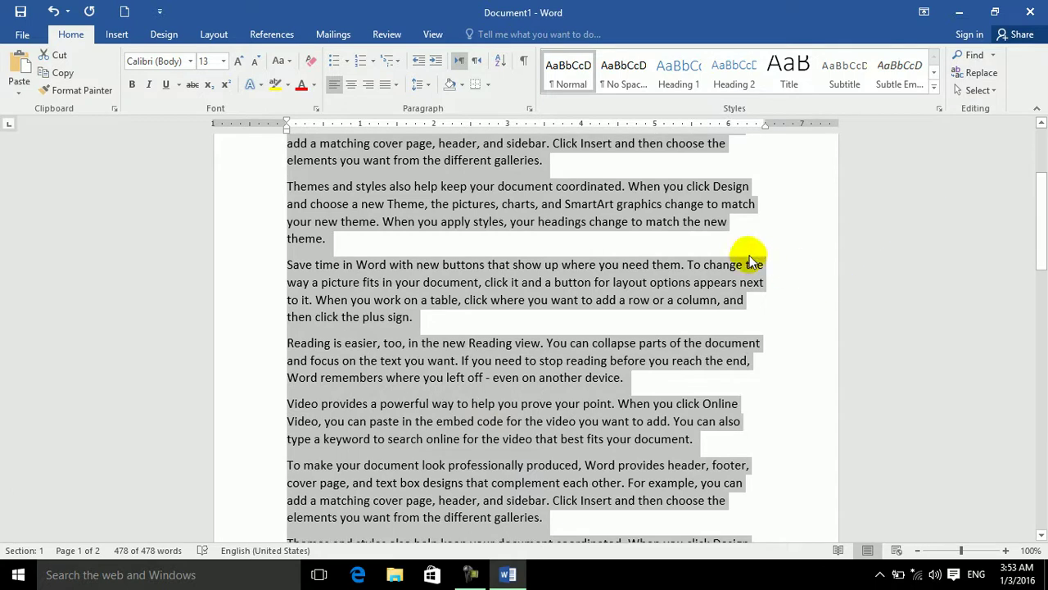
pyautogui.moveTo(1045, 186); pyautogui.dragTo(1045, 146)
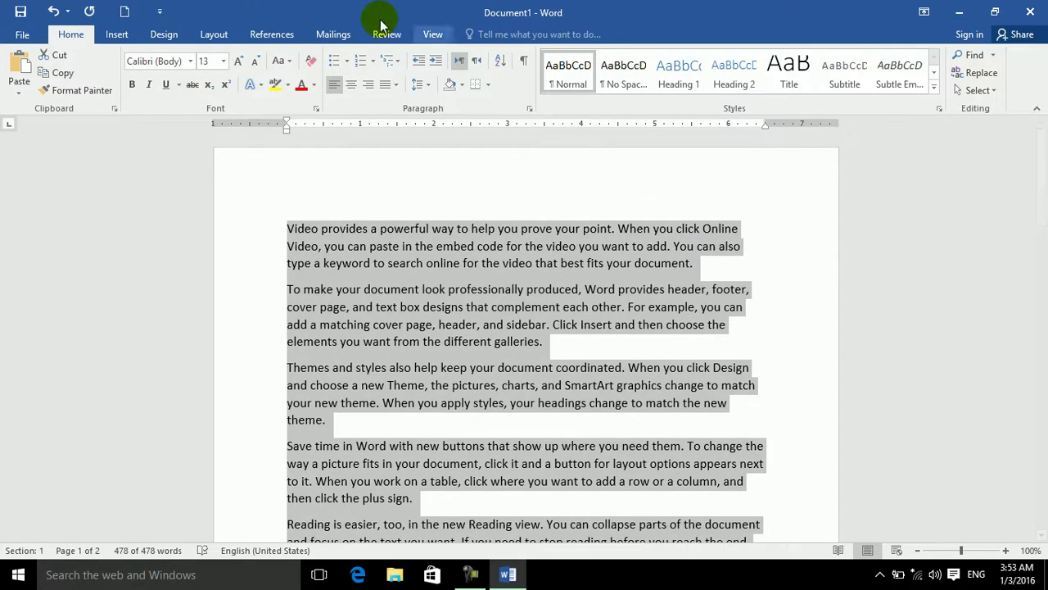
# Apply low, medium and high justification in turn to the whole document
pyautogui.click(395, 85)
pyautogui.click(402, 122)
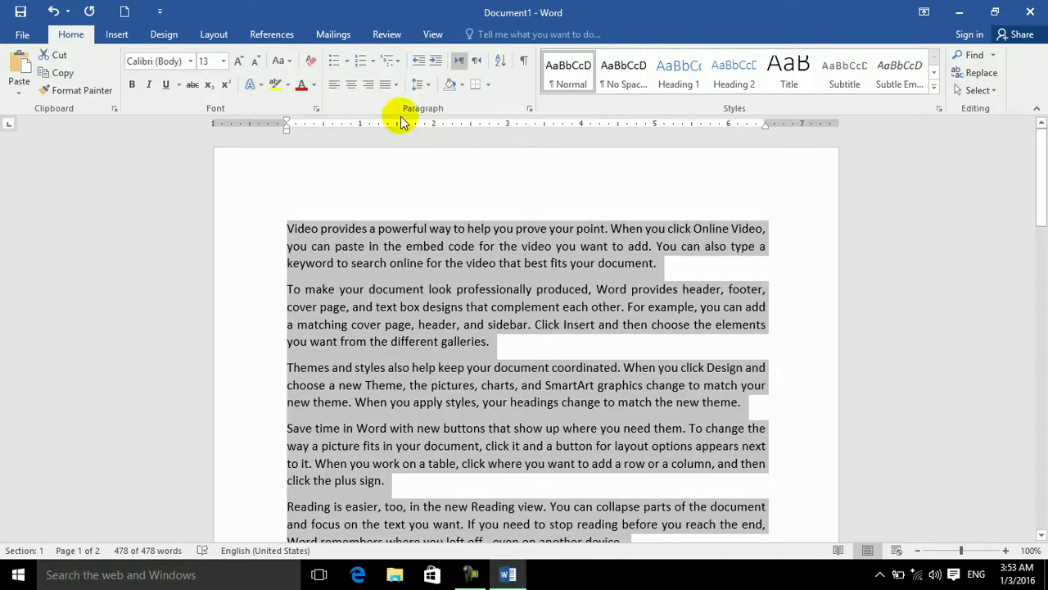
pyautogui.click(396, 85)
pyautogui.click(397, 137)
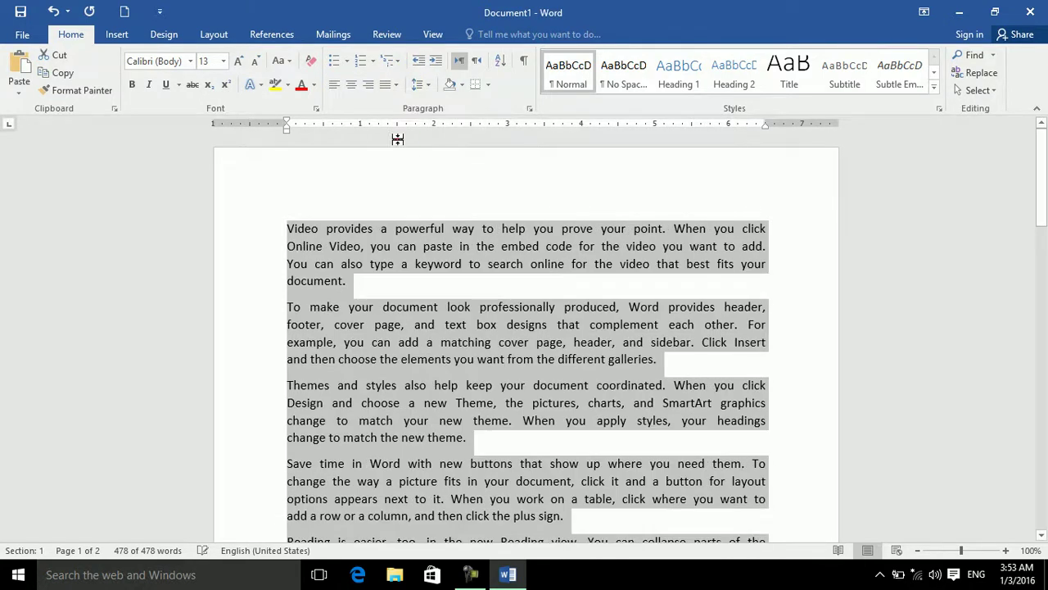
pyautogui.click(396, 84)
pyautogui.click(403, 154)
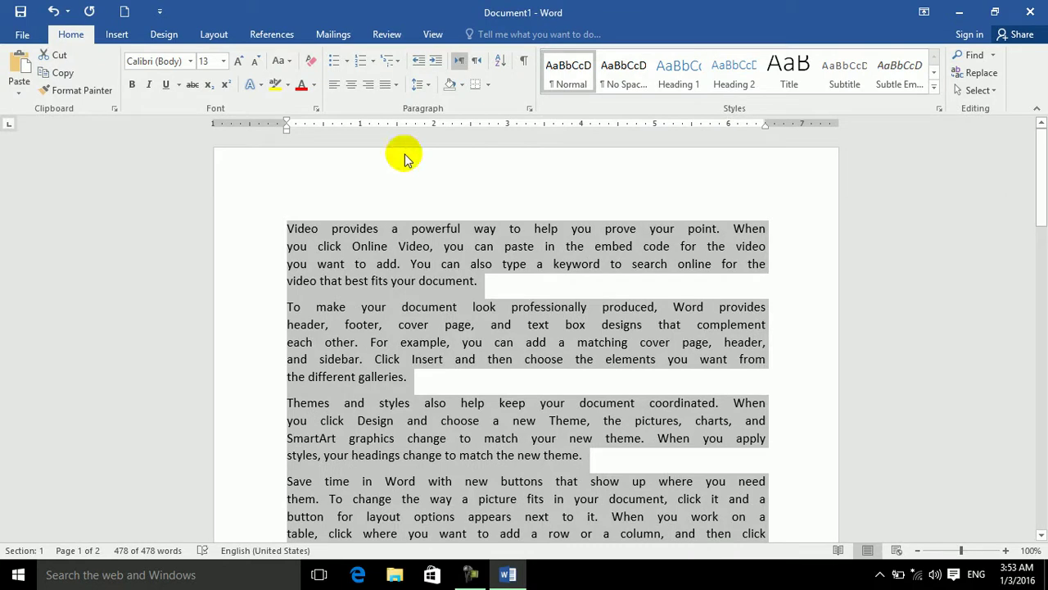
# Apply regular justification to the whole document, then return it to left alignment
pyautogui.click(396, 84)
pyautogui.click(399, 106)
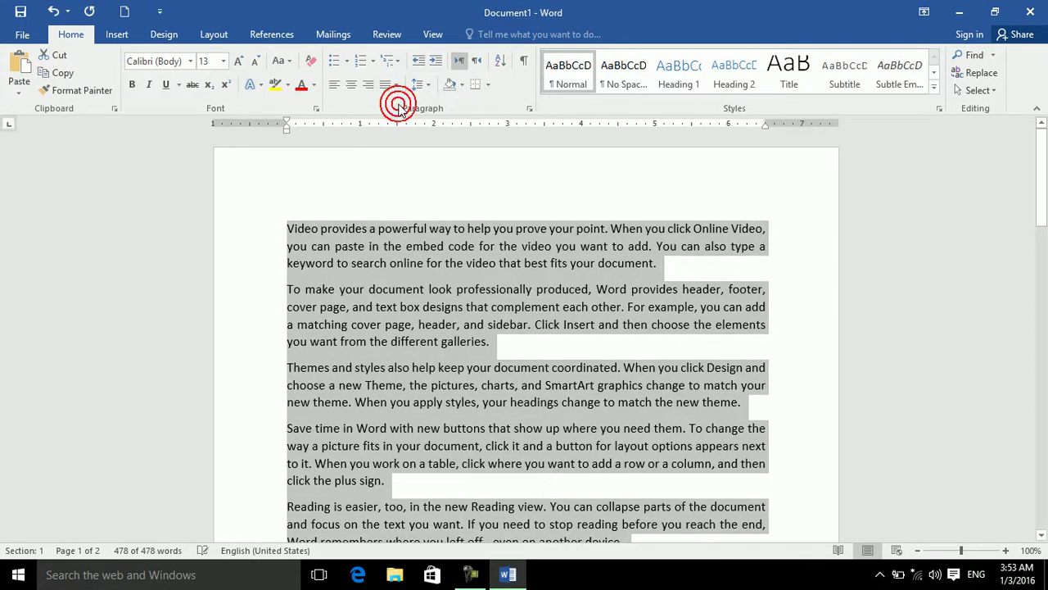
pyautogui.click(334, 84)
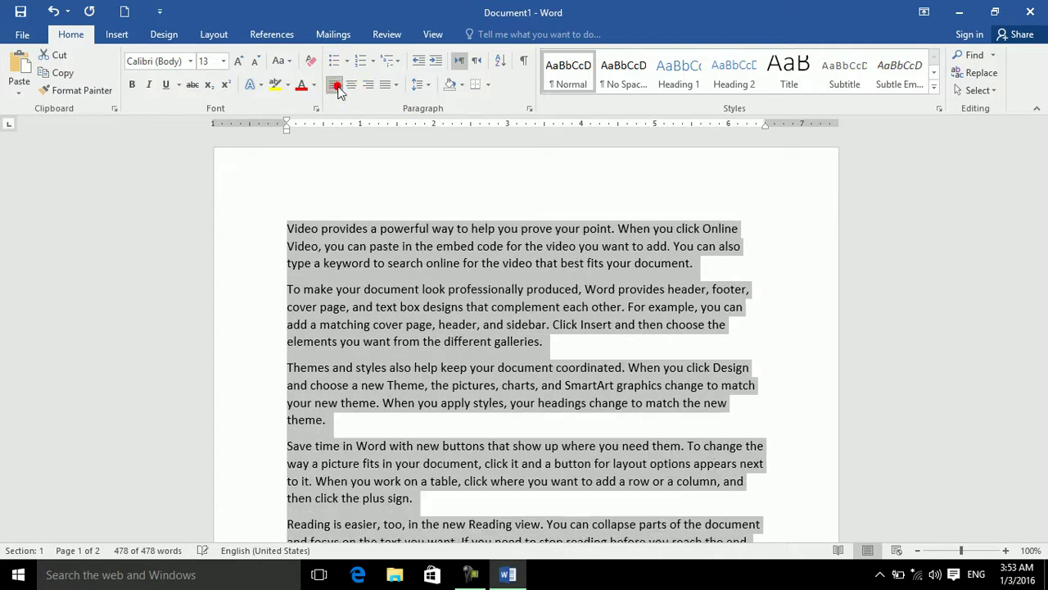
# Lay out the selected sample text in three columns
pyautogui.click(213, 36)
pyautogui.click(141, 77)
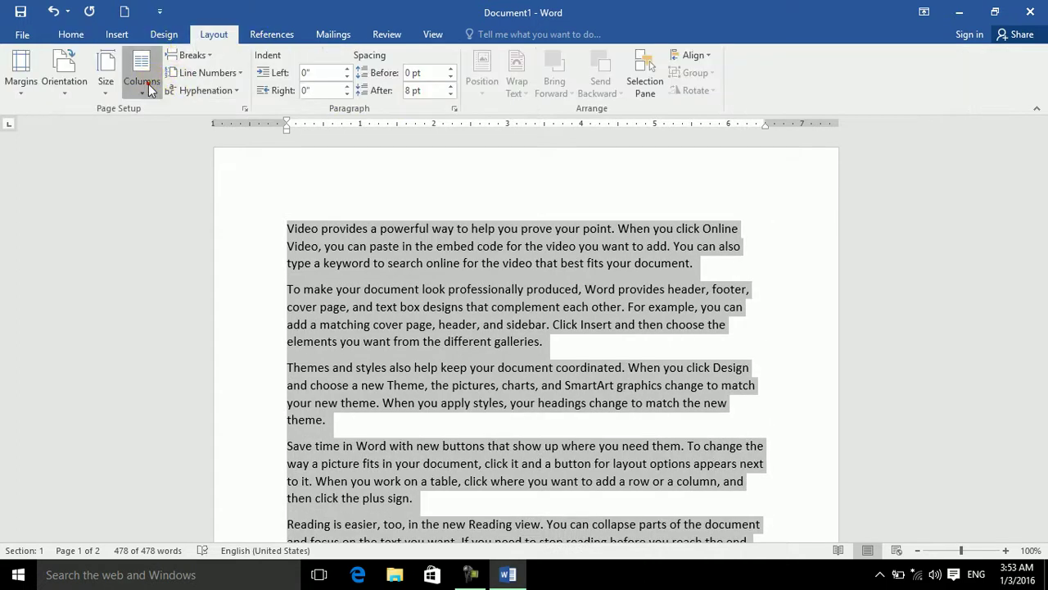
pyautogui.click(150, 196)
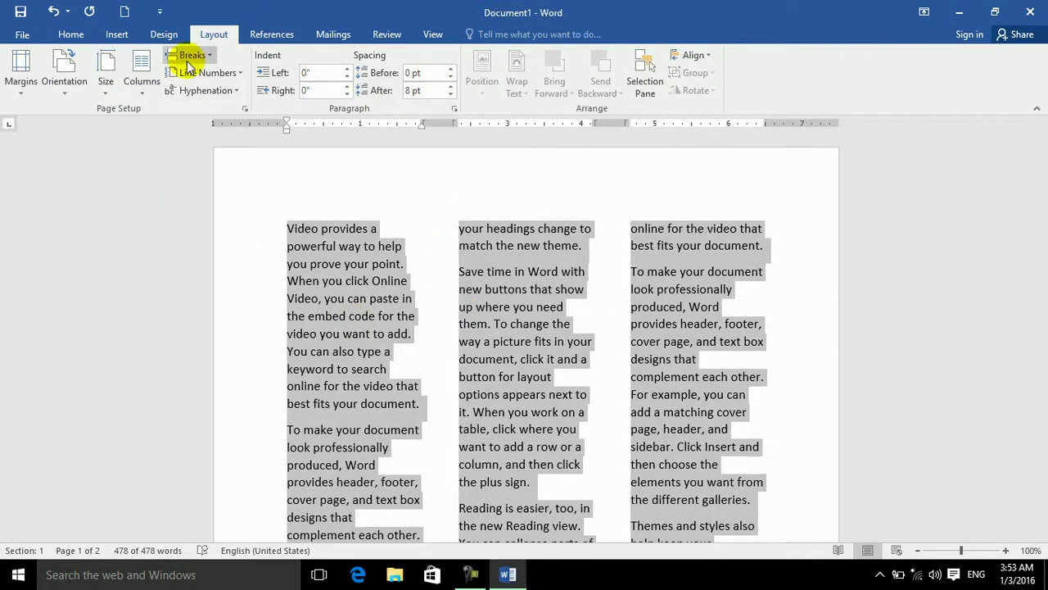
# Try regular justification and left alignment on the three-column text, then apply high justification
pyautogui.click(66, 35)
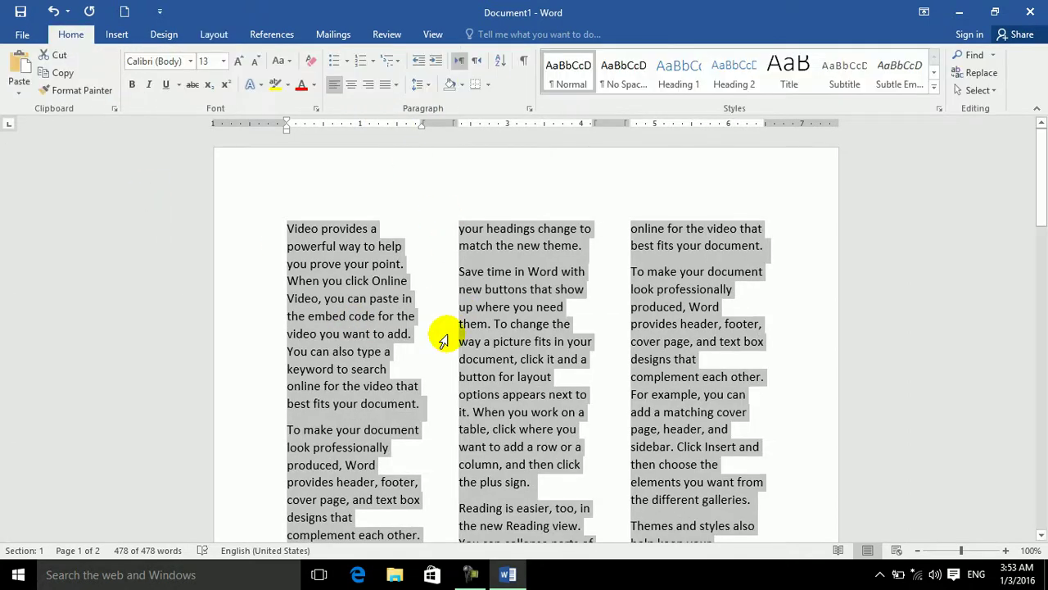
pyautogui.hotkey('ctrl', 'j')
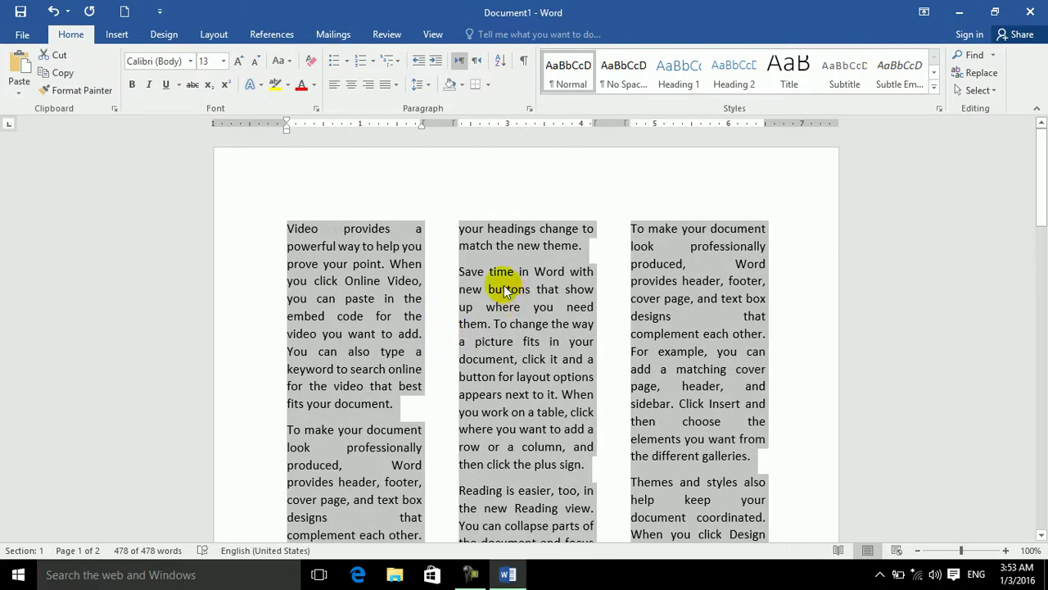
pyautogui.click(336, 85)
pyautogui.click(396, 84)
pyautogui.click(395, 157)
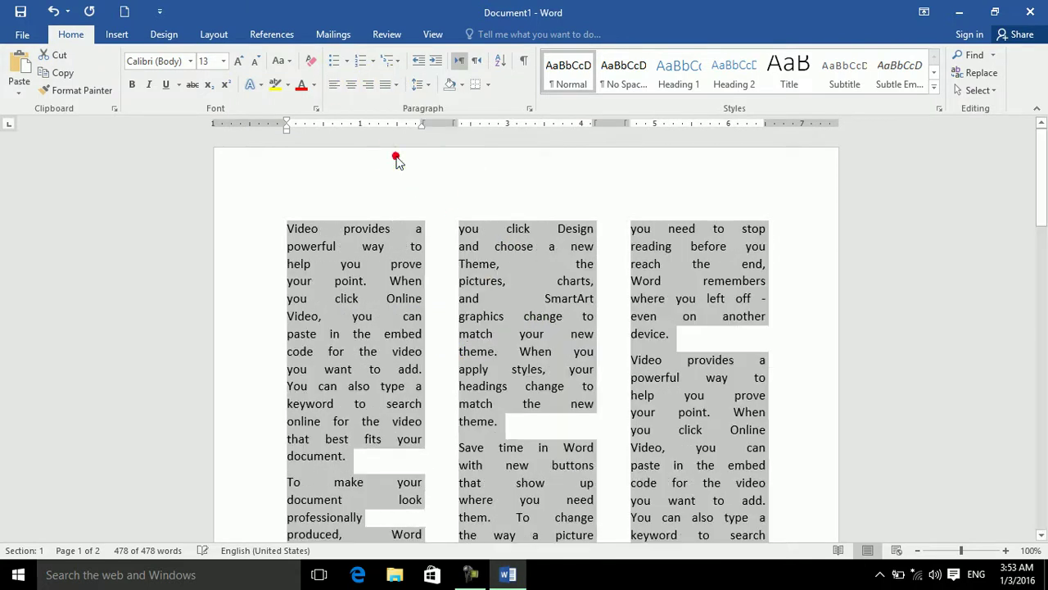
# Apply low justification to the three-column text
pyautogui.click(422, 85)
pyautogui.click(396, 86)
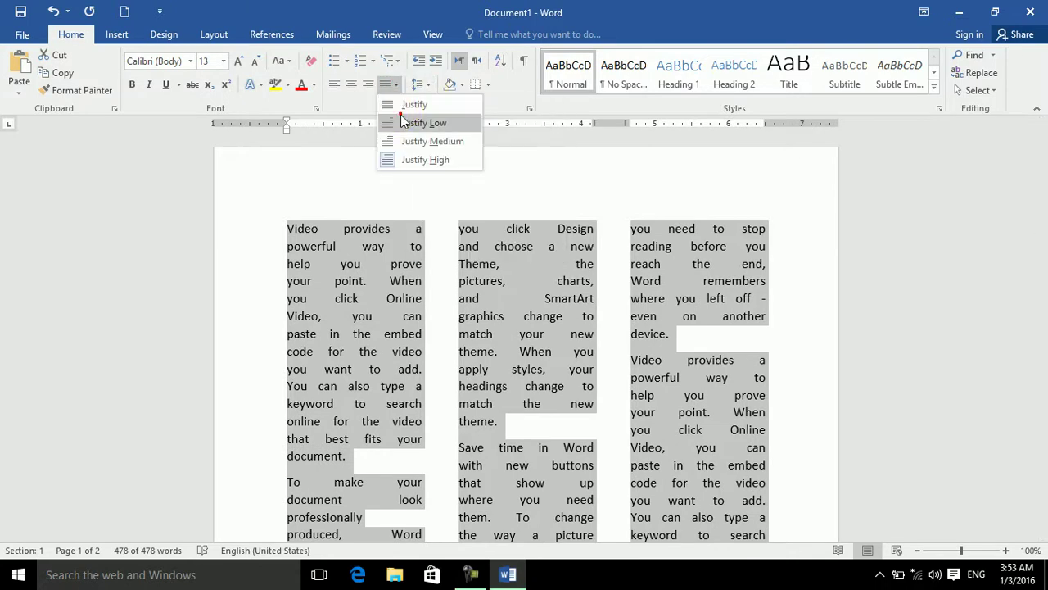
pyautogui.click(401, 122)
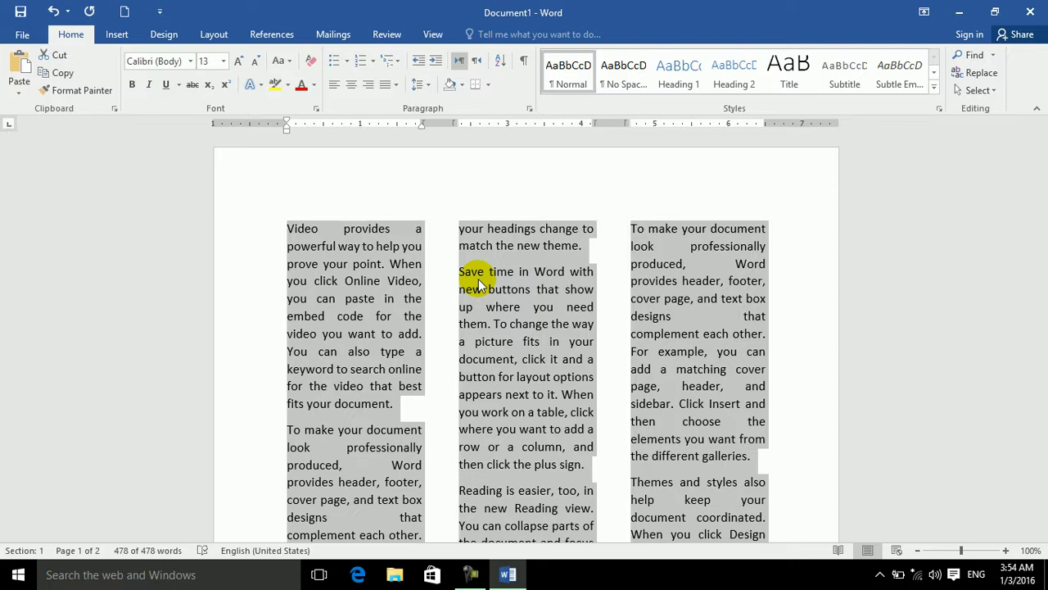
pyautogui.click(422, 85)
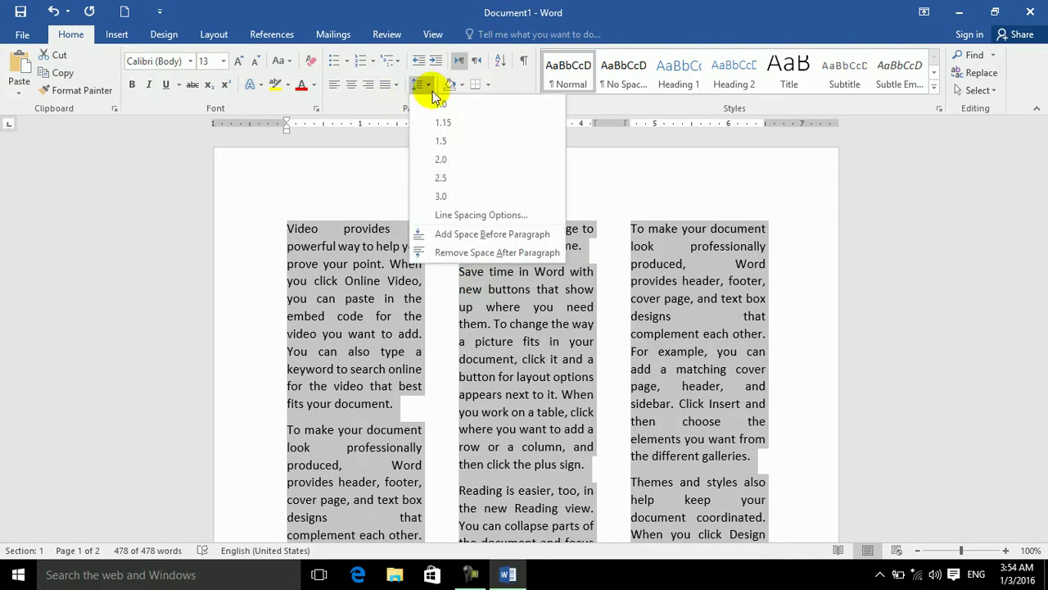
pyautogui.click(396, 85)
pyautogui.click(396, 85)
pyautogui.press('Escape')
pyautogui.click(396, 85)
pyautogui.click(397, 86)
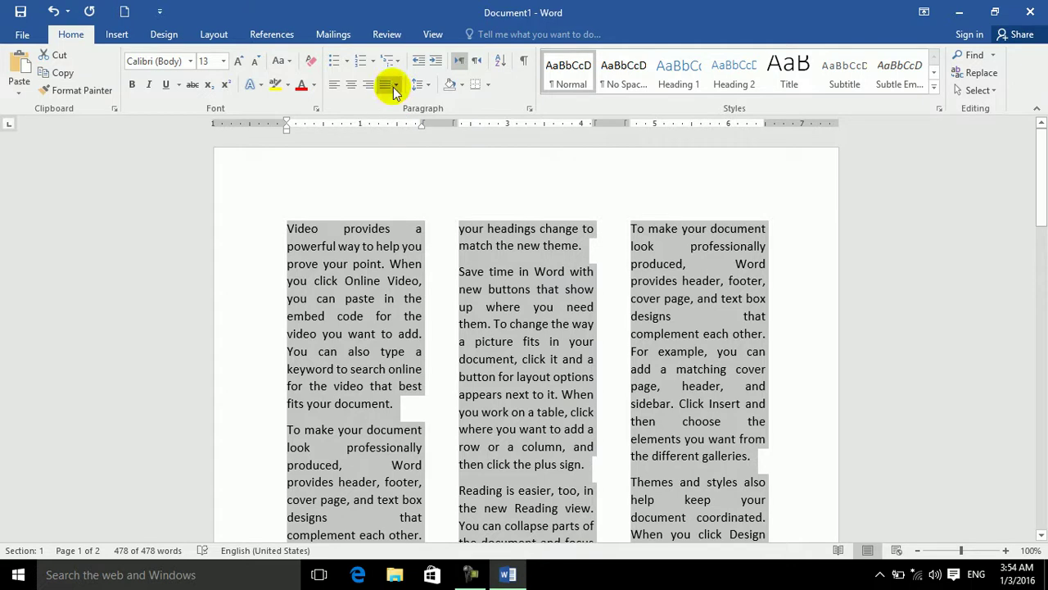
# Apply low, medium, high and finally regular justification in turn to the selected three-column text
pyautogui.click(395, 85)
pyautogui.click(409, 123)
pyautogui.click(396, 85)
pyautogui.click(409, 138)
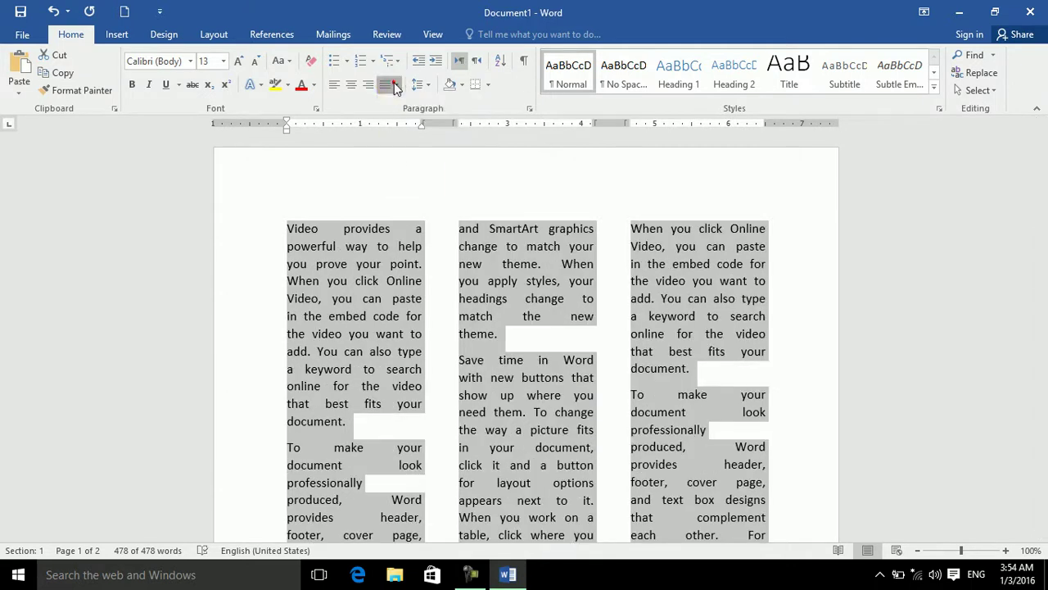
pyautogui.click(397, 85)
pyautogui.click(402, 154)
pyautogui.click(397, 85)
pyautogui.click(405, 104)
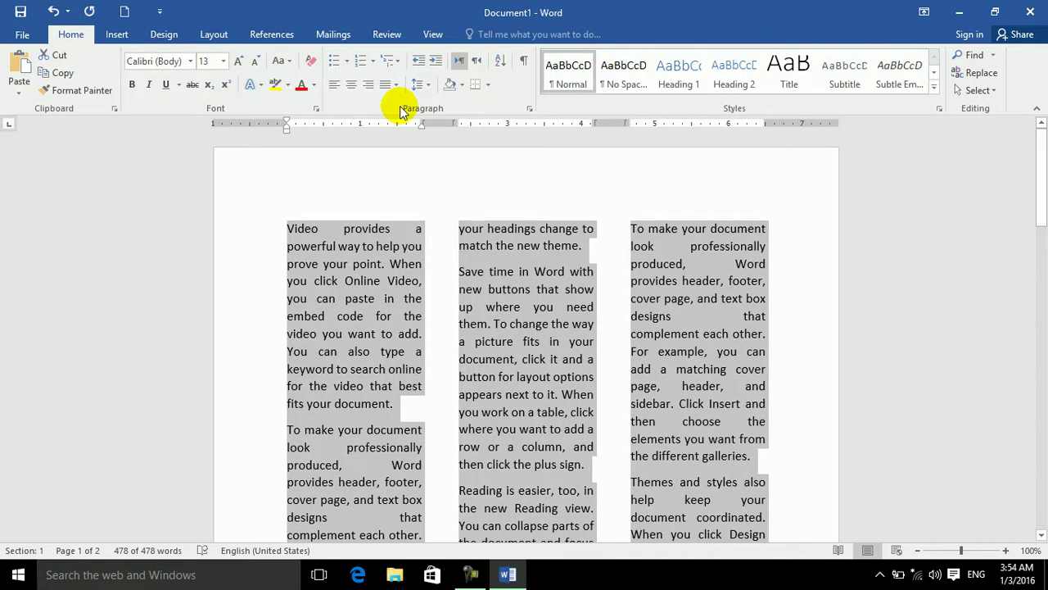
# Return the selected sample text to a single-column layout
pyautogui.click(212, 34)
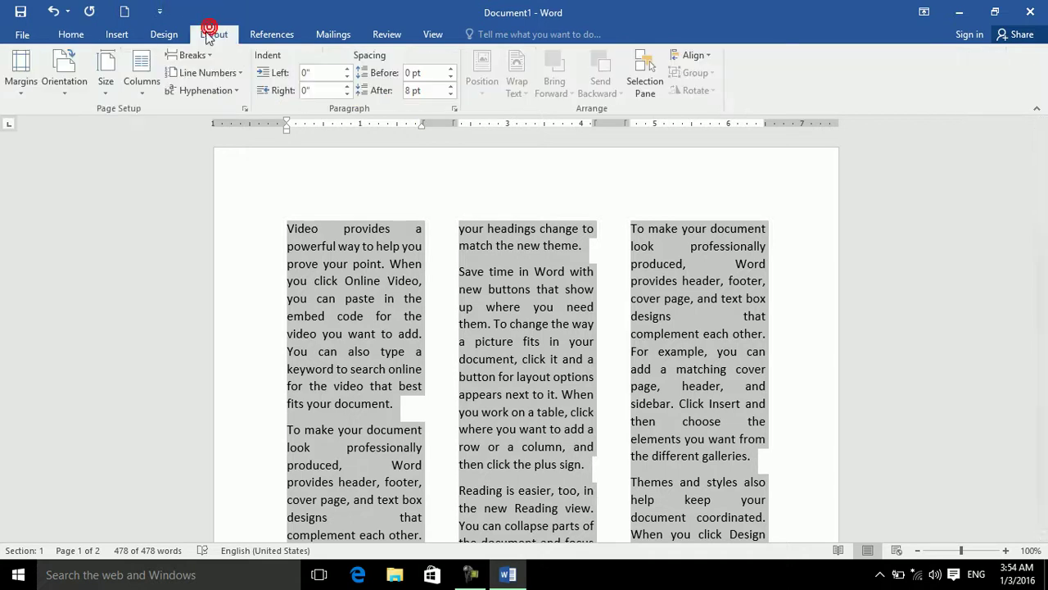
pyautogui.click(144, 85)
pyautogui.click(145, 124)
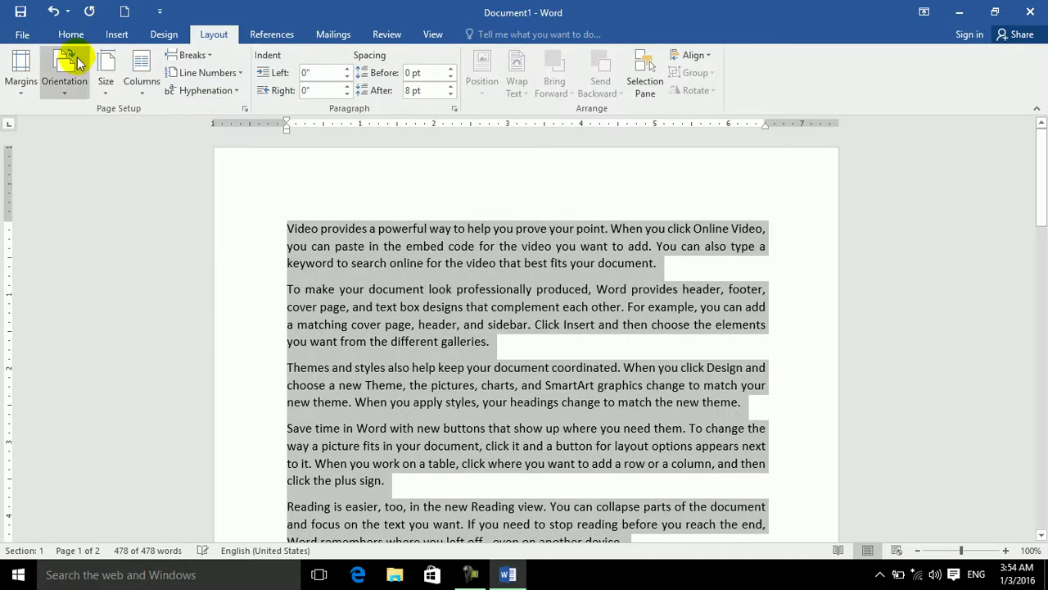
pyautogui.click(70, 33)
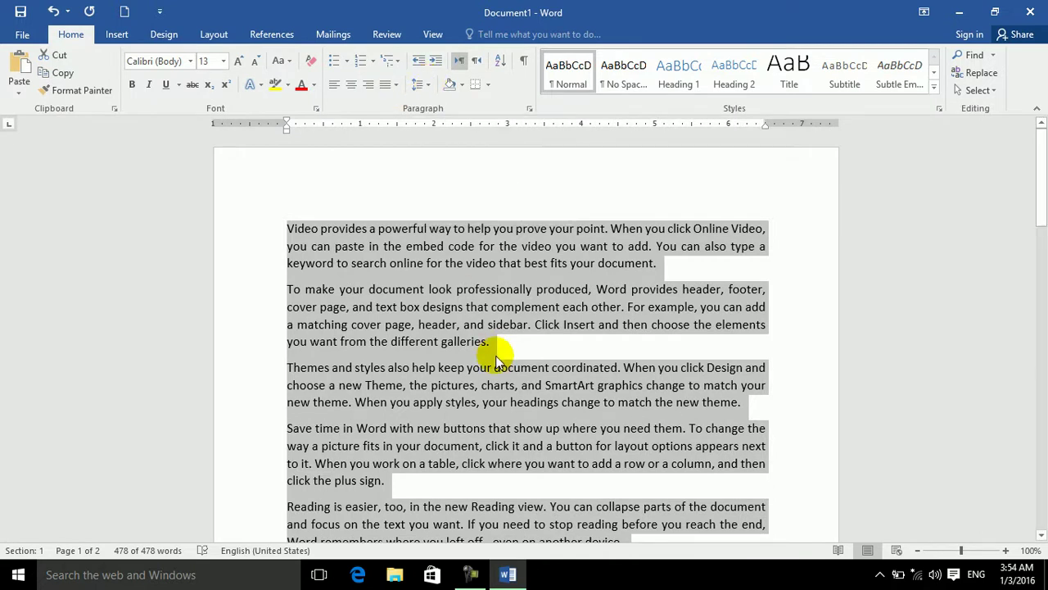
# Replace all the sample text with the heading "Line and paragraph spacing:"
pyautogui.press('Delete')
pyautogui.write('Line and ')
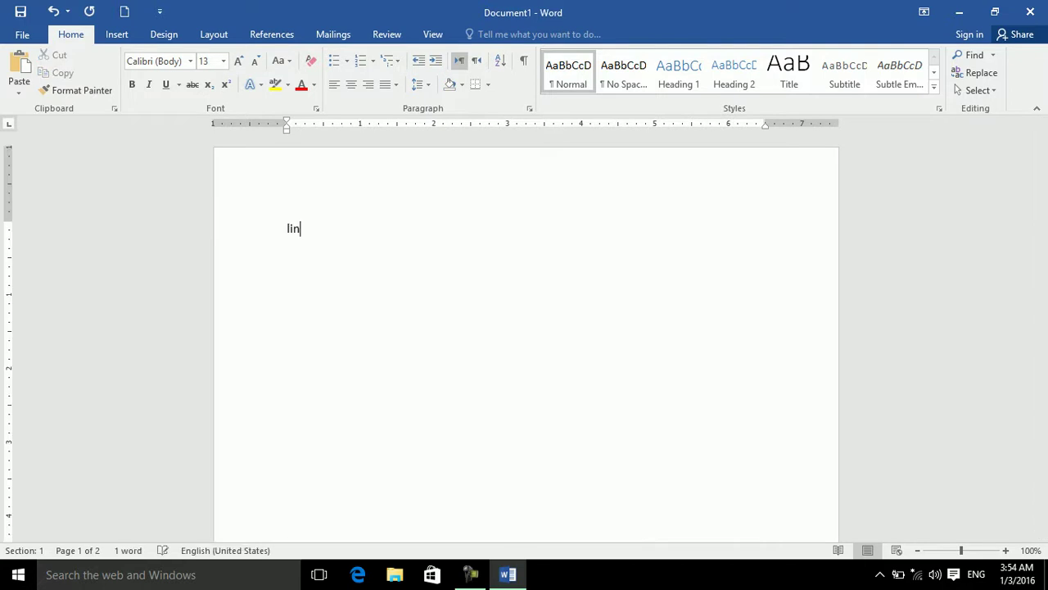
pyautogui.write('paragpht')
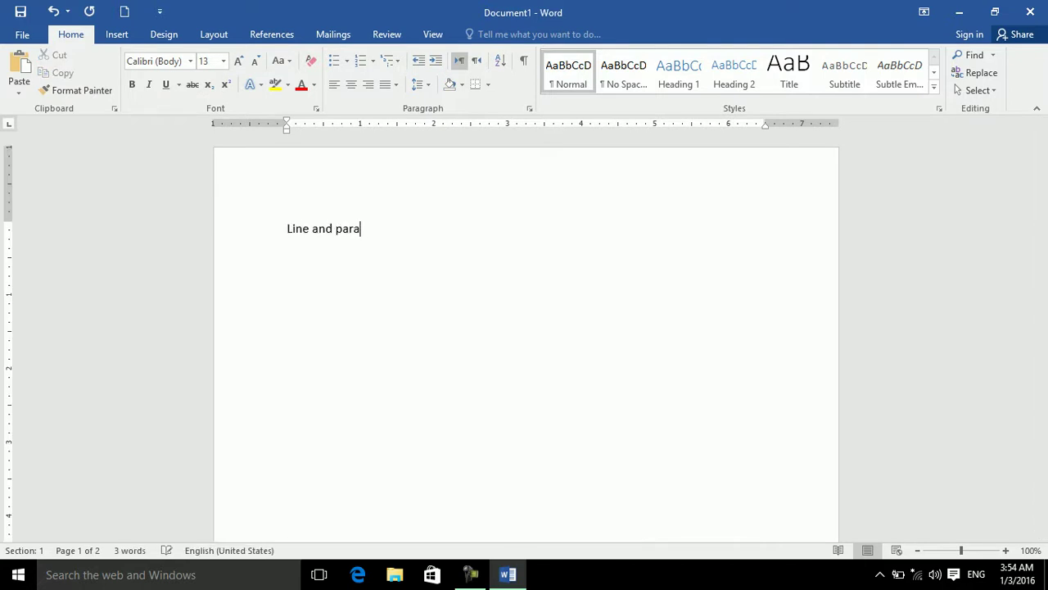
pyautogui.press('BackSpace')
pyautogui.press('BackSpace')
pyautogui.press('BackSpace')
pyautogui.press('BackSpace')
pyautogui.press('BackSpace')
pyautogui.write('graph ')
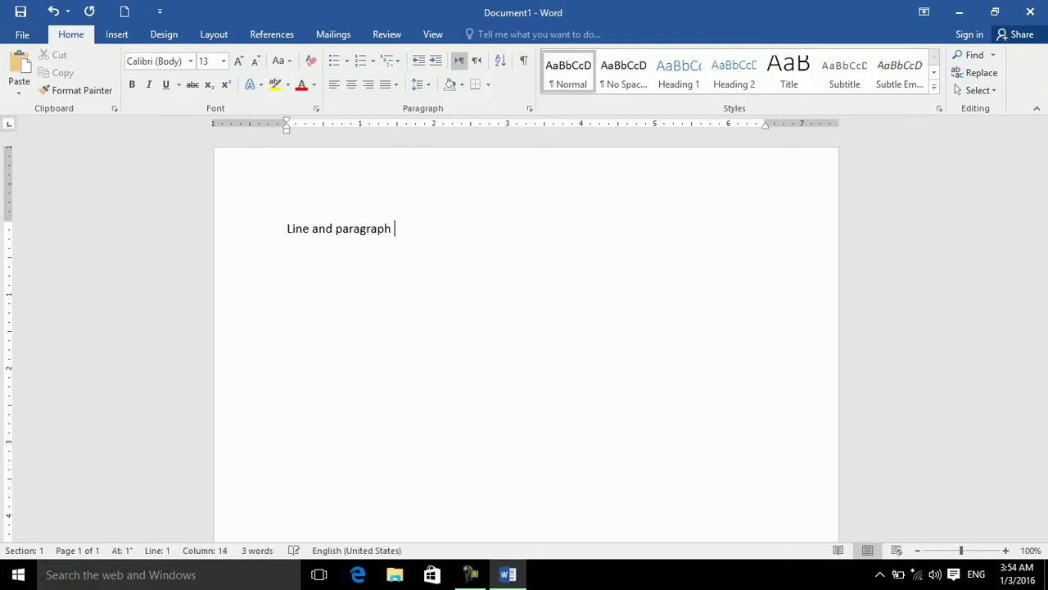
pyautogui.write('spacing:')
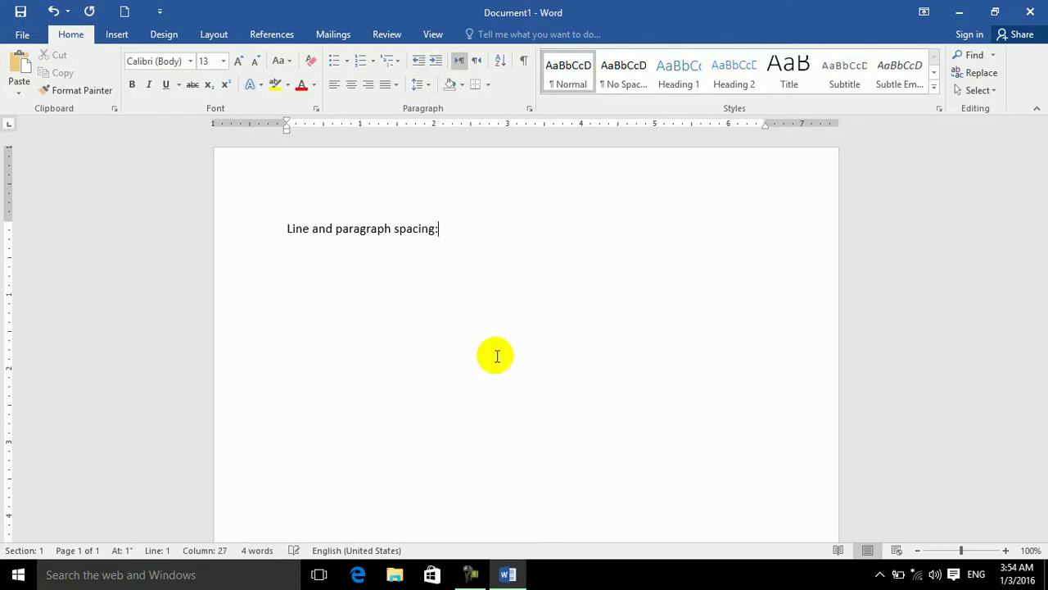
# Enlarge the "Line and paragraph spacing:" heading to 30 pt
pyautogui.hotkey('ctrl', 'a')
pyautogui.hotkey('ctrl', ']')
pyautogui.hotkey('ctrl', ']')
pyautogui.hotkey('ctrl', ']')
pyautogui.hotkey('ctrl', ']')
pyautogui.hotkey('ctrl', ']')
pyautogui.hotkey('ctrl', ']')
pyautogui.hotkey('ctrl', ']')
pyautogui.hotkey('ctrl', ']')
pyautogui.hotkey('ctrl', ']')
pyautogui.hotkey('ctrl', ']')
pyautogui.hotkey('ctrl', ']')
pyautogui.hotkey('ctrl', ']')
pyautogui.hotkey('ctrl', ']')
pyautogui.hotkey('ctrl', ']')
pyautogui.hotkey('ctrl', ']')
pyautogui.hotkey('ctrl', ']')
pyautogui.hotkey('ctrl', ']')
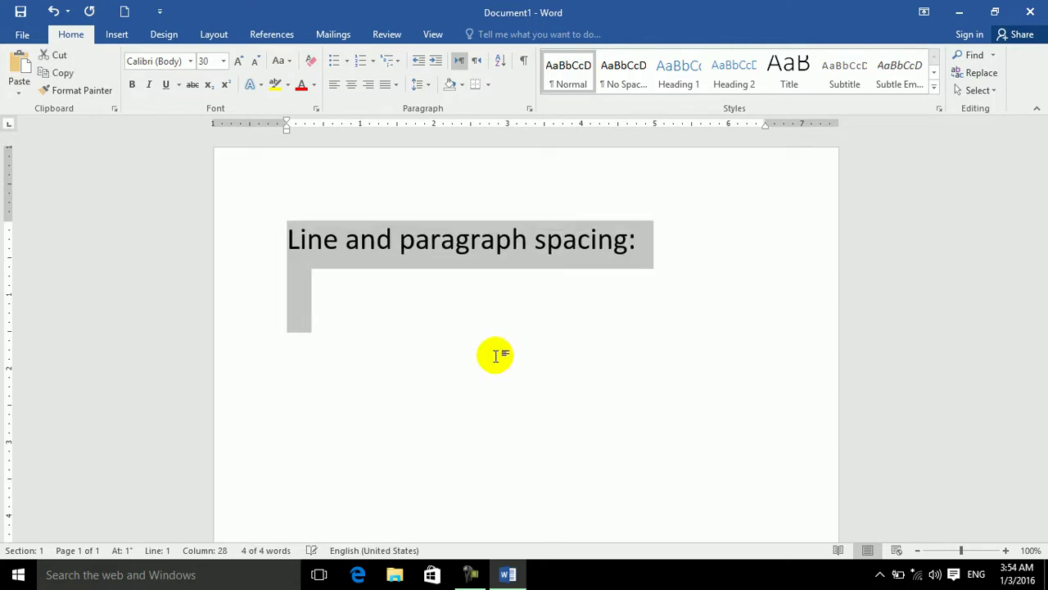
# Write "Ctrl + 2 about to one inch." on the line below the heading
pyautogui.click(685, 280)
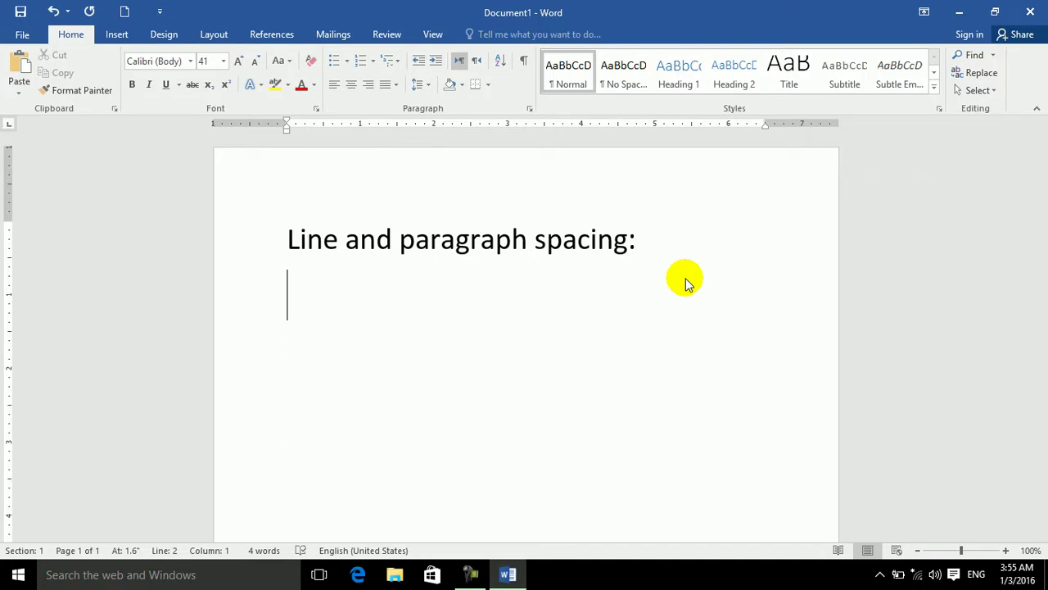
pyautogui.write('c')
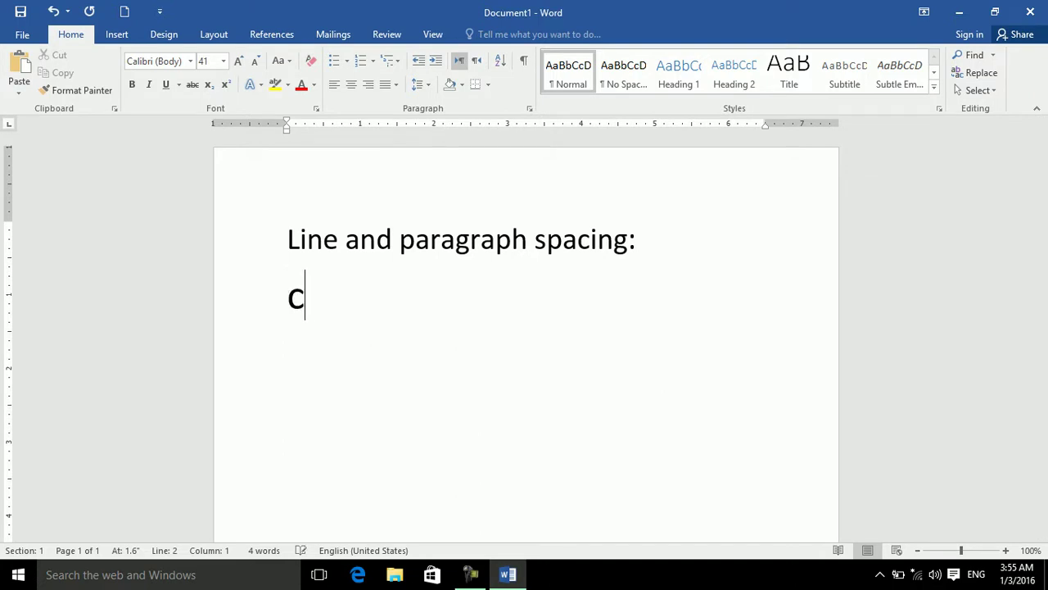
pyautogui.write('trl + 2')
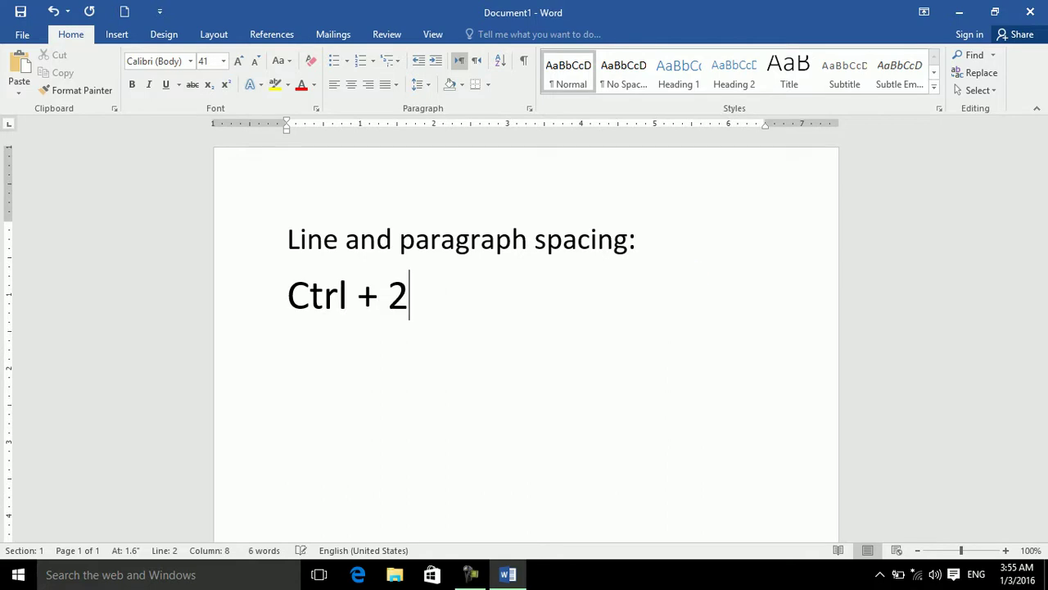
pyautogui.press('Return')
pyautogui.press('BackSpace')
pyautogui.write('abo')
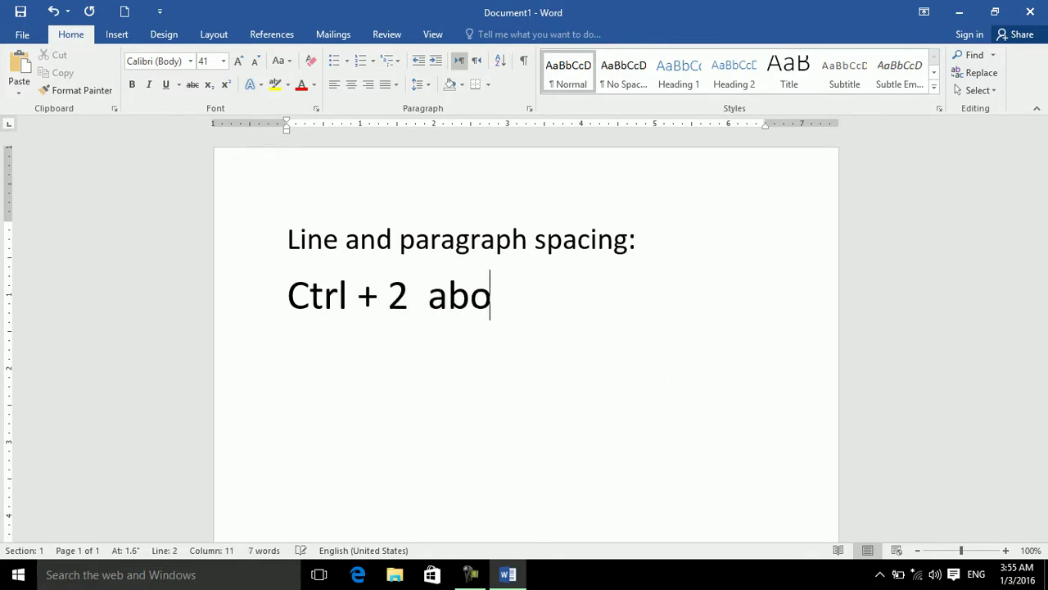
pyautogui.write('ut to one ')
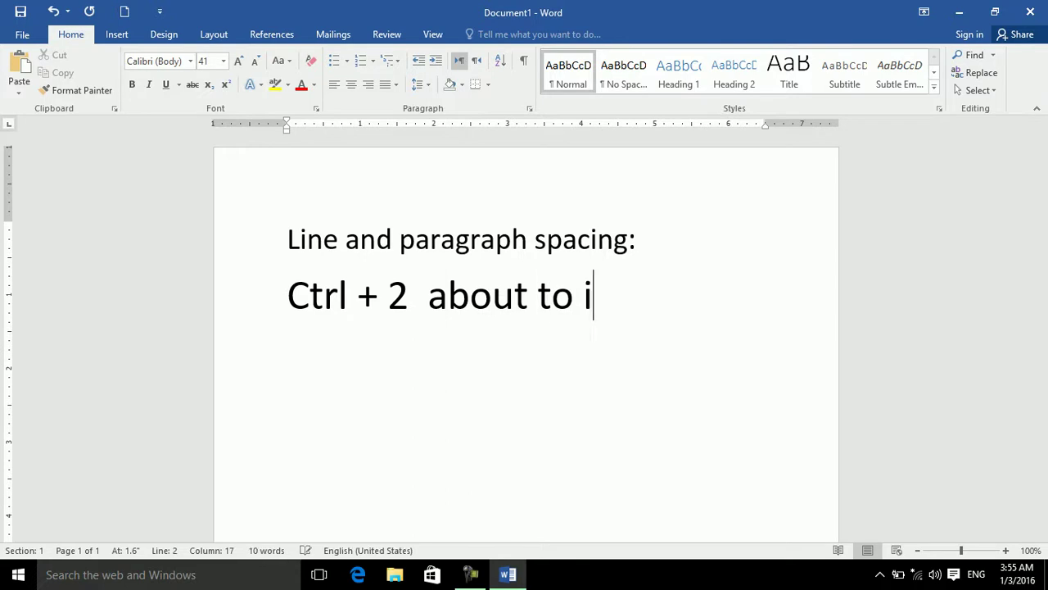
pyautogui.write('inch.')
# Add a new line reading "Ctrl + 5 about to half inch." below the Ctrl + 2 note
pyautogui.press('Return')
pyautogui.write('ctrl ')
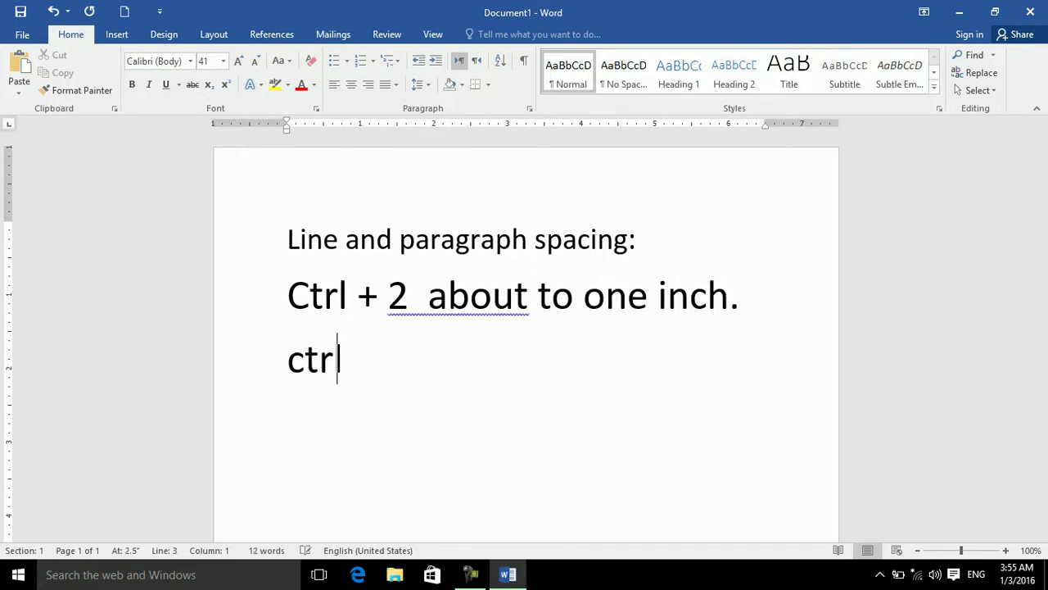
pyautogui.write('+ ')
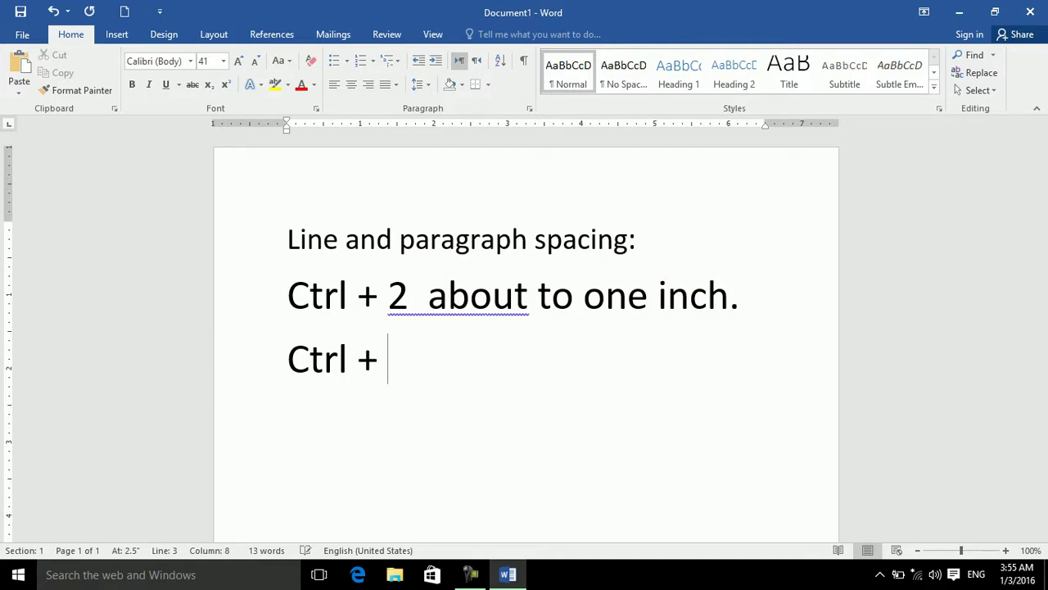
pyautogui.write('5 abo')
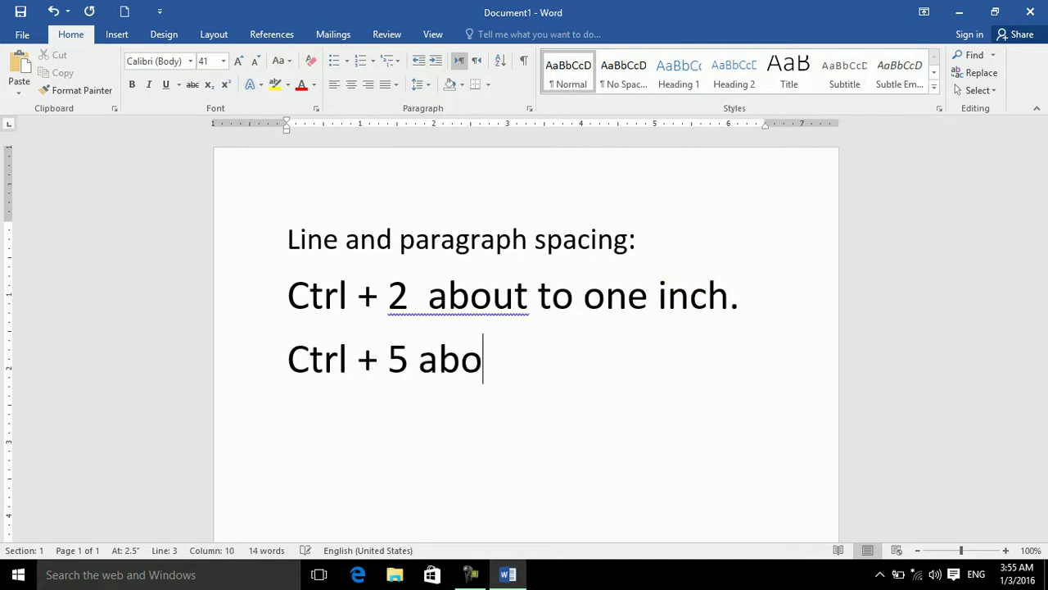
pyautogui.write('ut to ')
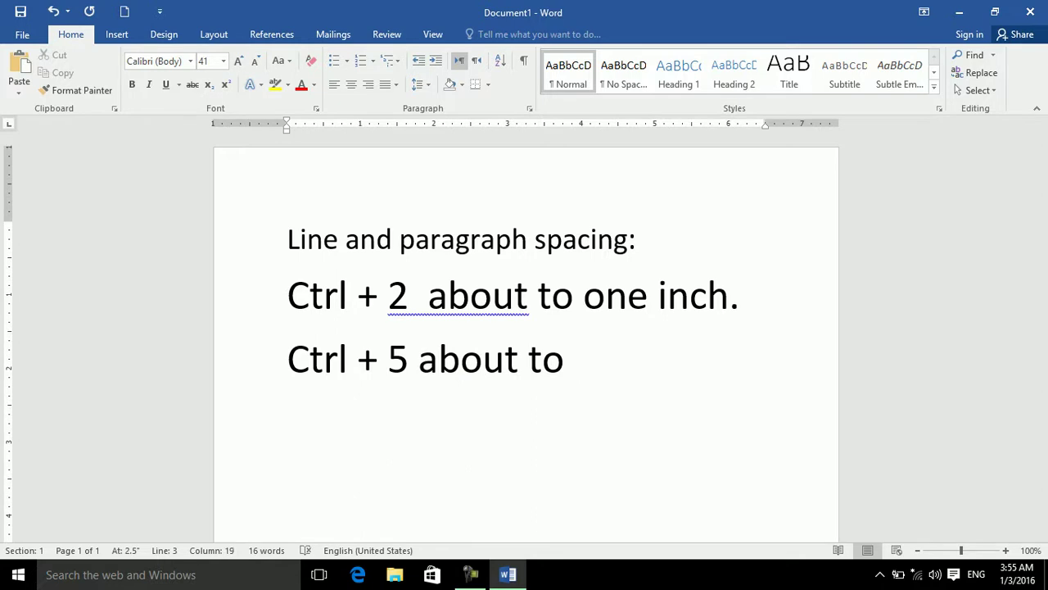
pyautogui.write('half inch.')
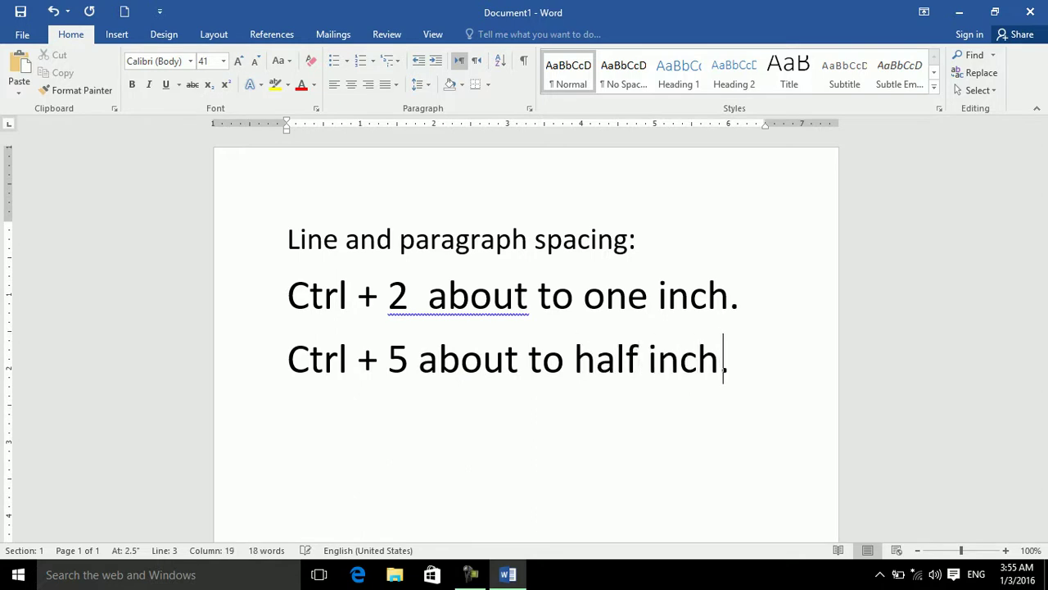
# Add the line "Ctrl + 1 = omit the space." below the Ctrl + 5 note, followed by an empty line
pyautogui.press('Return')
pyautogui.write('ctrl + ')
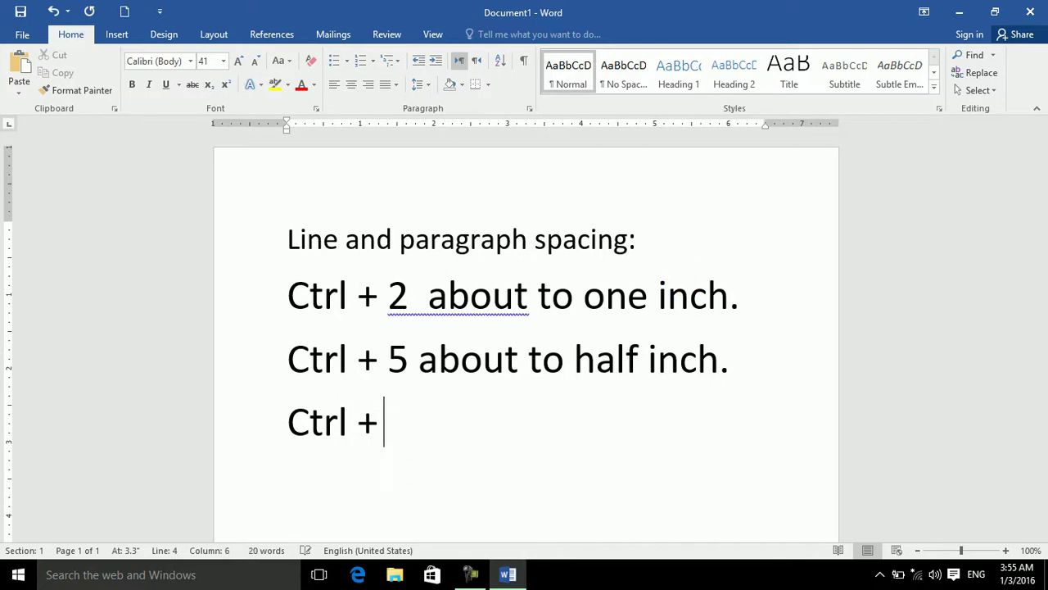
pyautogui.write('1 =')
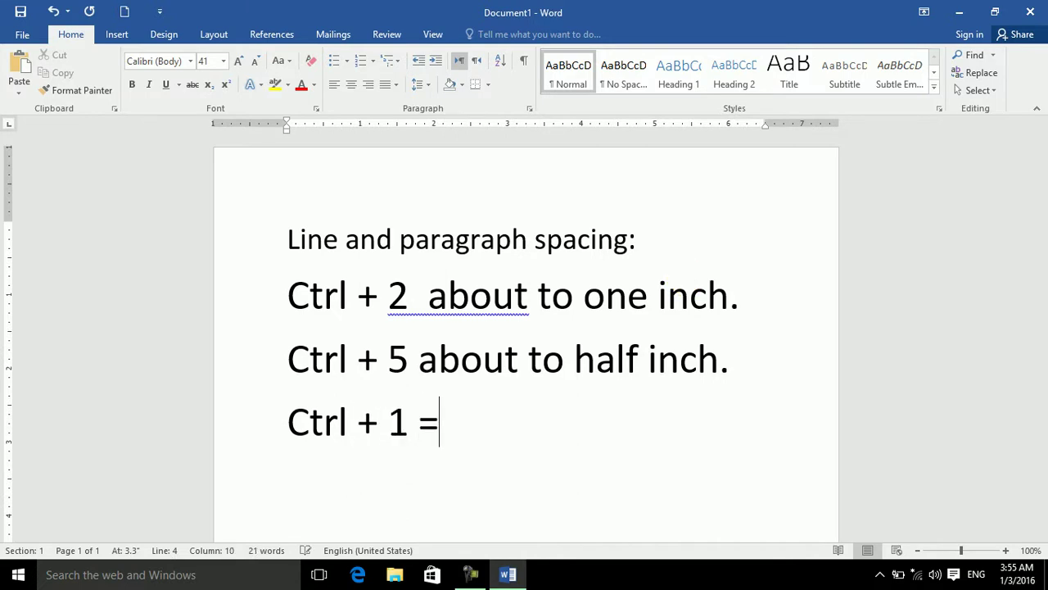
pyautogui.write(' omit the space.')
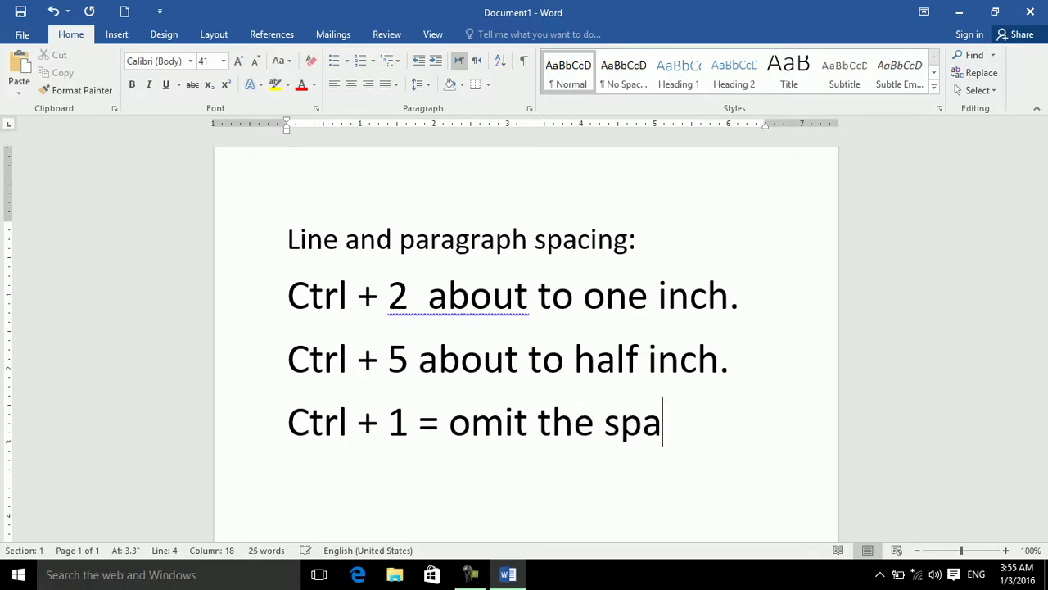
pyautogui.press('Return')
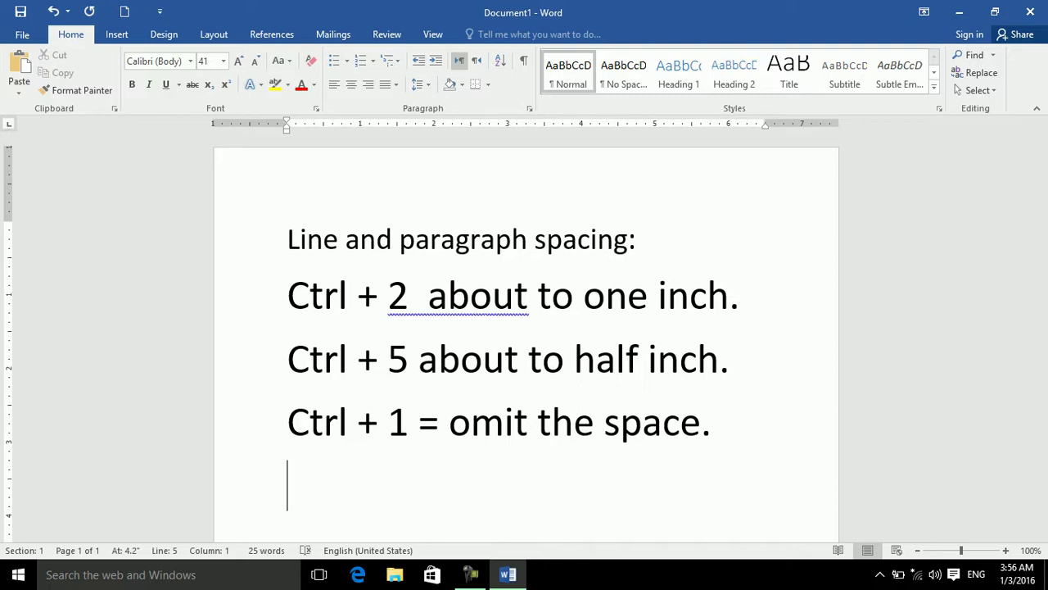
pyautogui.hotkey('ctrl', 'a')
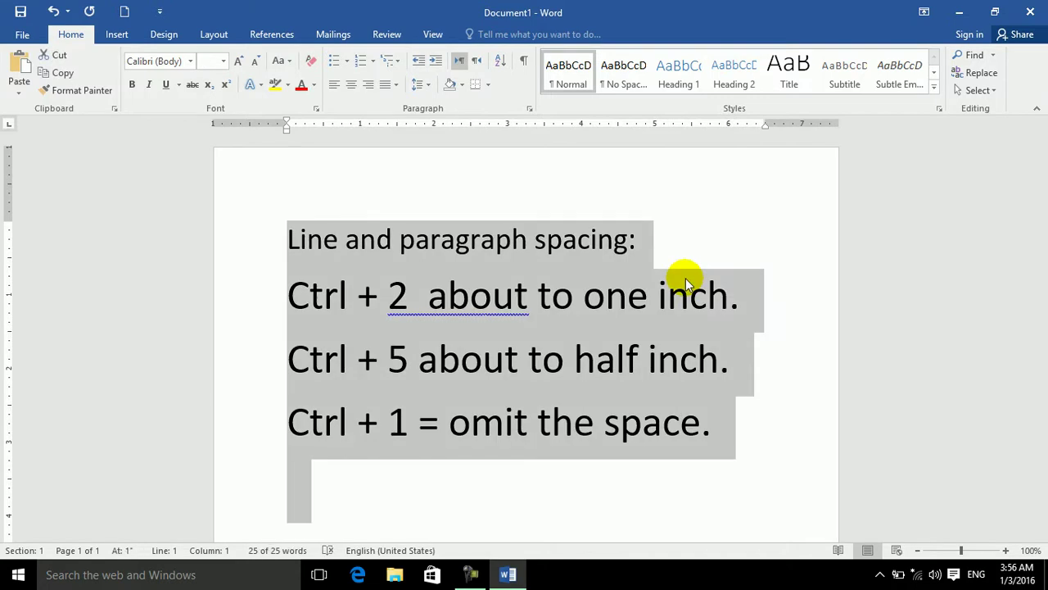
pyautogui.doubleClick(448, 303)
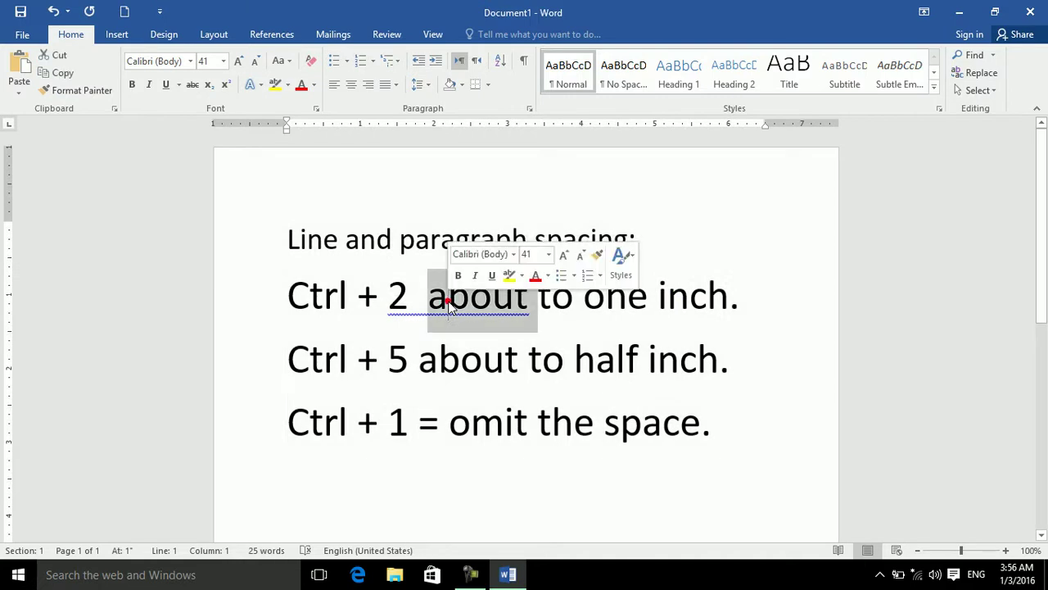
pyautogui.click(447, 300)
pyautogui.click(439, 364)
pyautogui.click(424, 367)
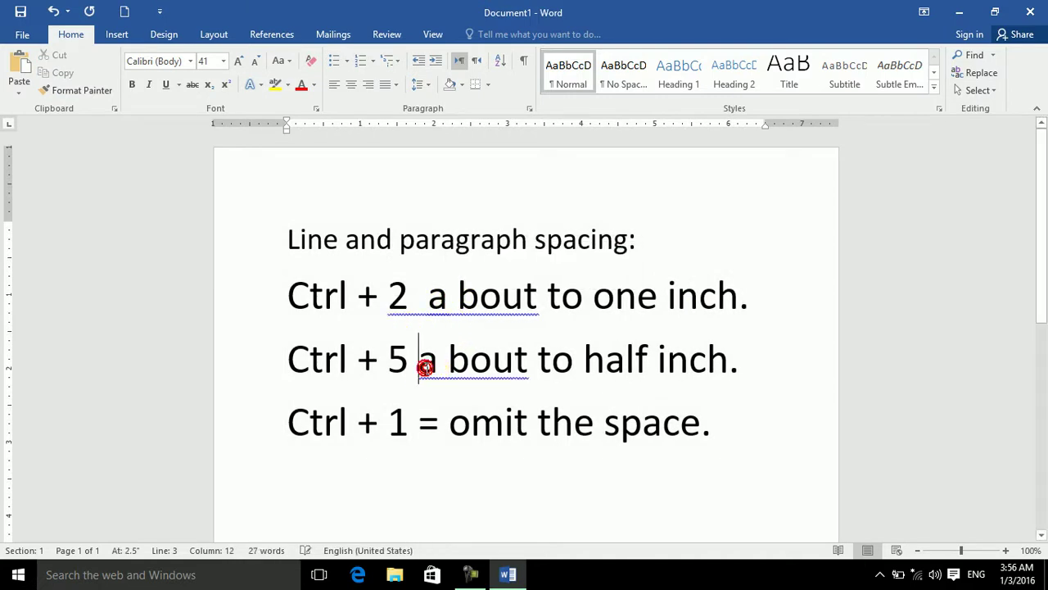
pyautogui.hotkey('ctrl', 'z')
pyautogui.hotkey('ctrl', 'z')
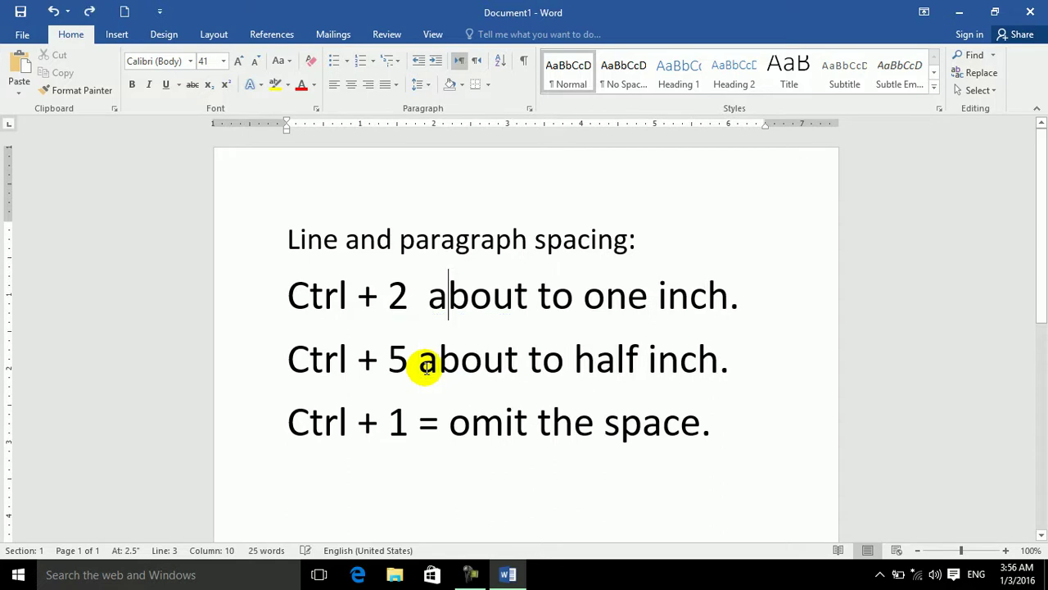
# Remove the extra space before "about" in the Ctrl + 2 line
pyautogui.press('Left')
pyautogui.press('Down')
pyautogui.press('Down')
pyautogui.click(426, 298)
pyautogui.press('BackSpace')
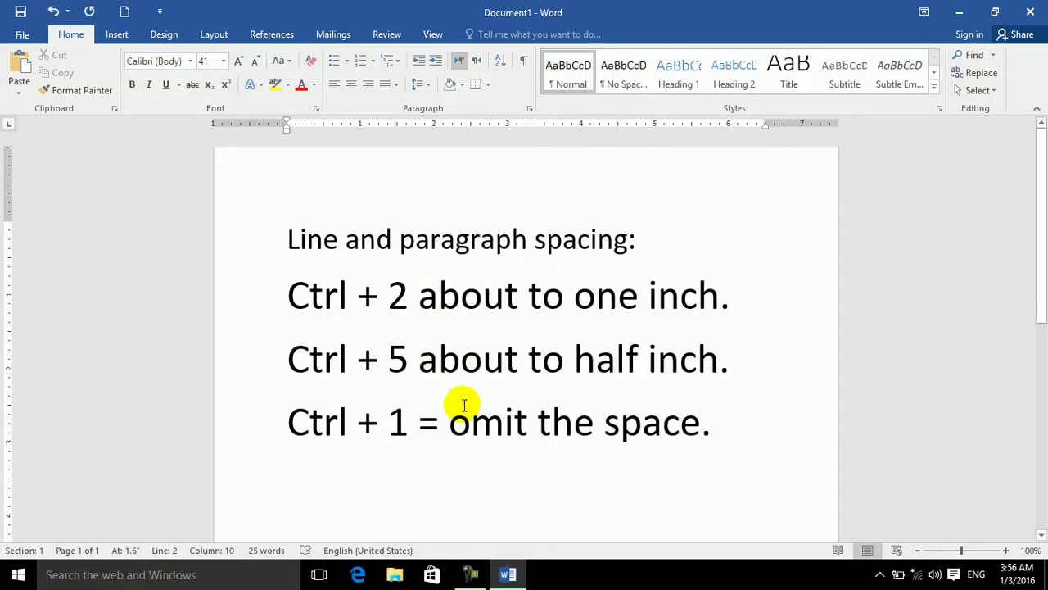
pyautogui.click(410, 361)
pyautogui.click(352, 360)
pyautogui.click(325, 299)
pyautogui.click(452, 414)
# Replace all the line spacing notes with sample paragraphs generated by =rand()
pyautogui.moveTo(728, 480); pyautogui.dragTo(311, 210)
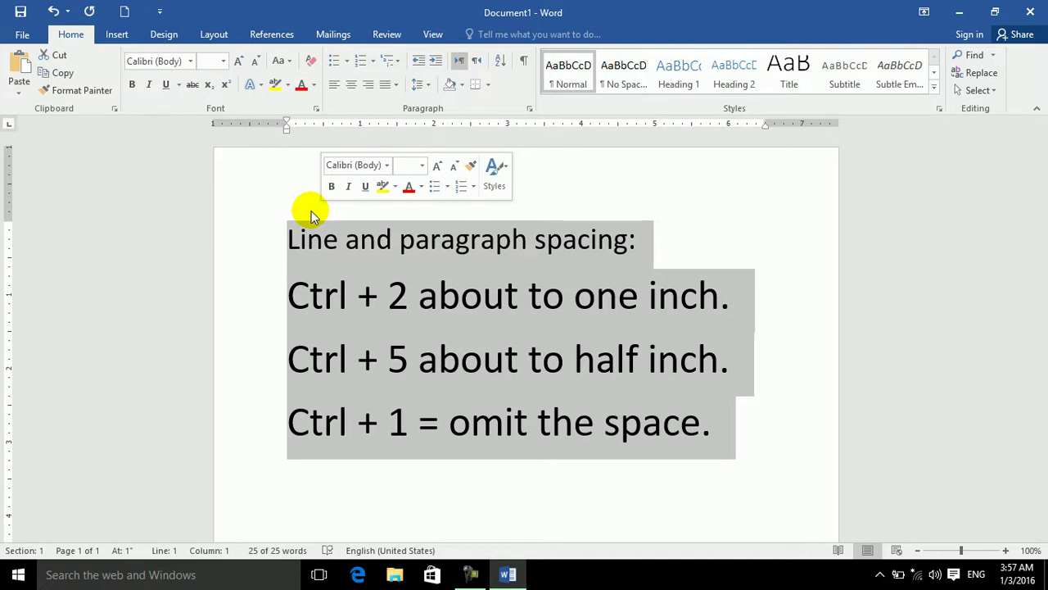
pyautogui.write('=ramd')
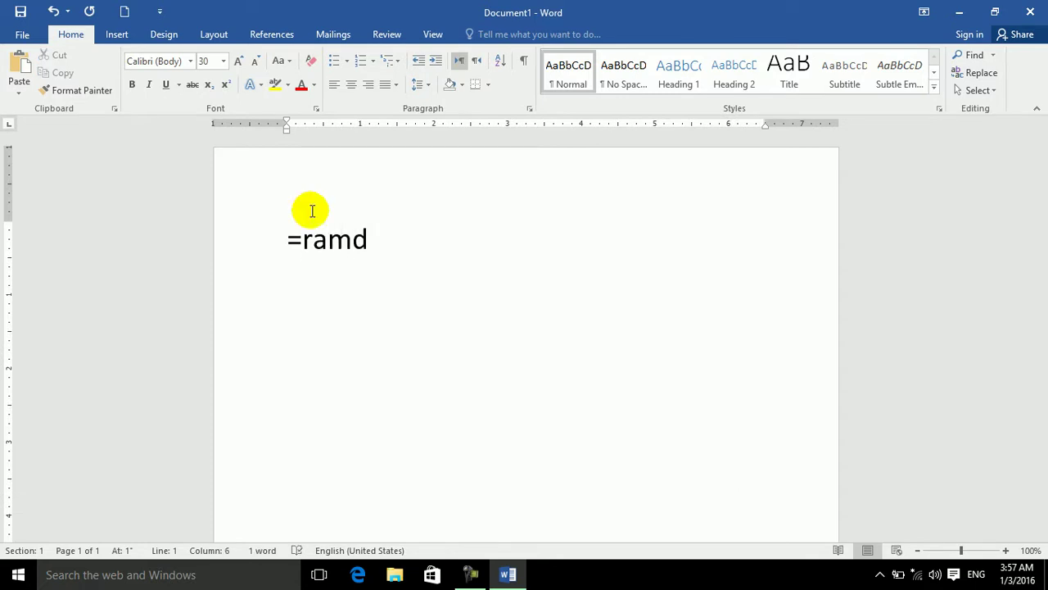
pyautogui.press('BackSpace')
pyautogui.press('BackSpace')
pyautogui.press('BackSpace')
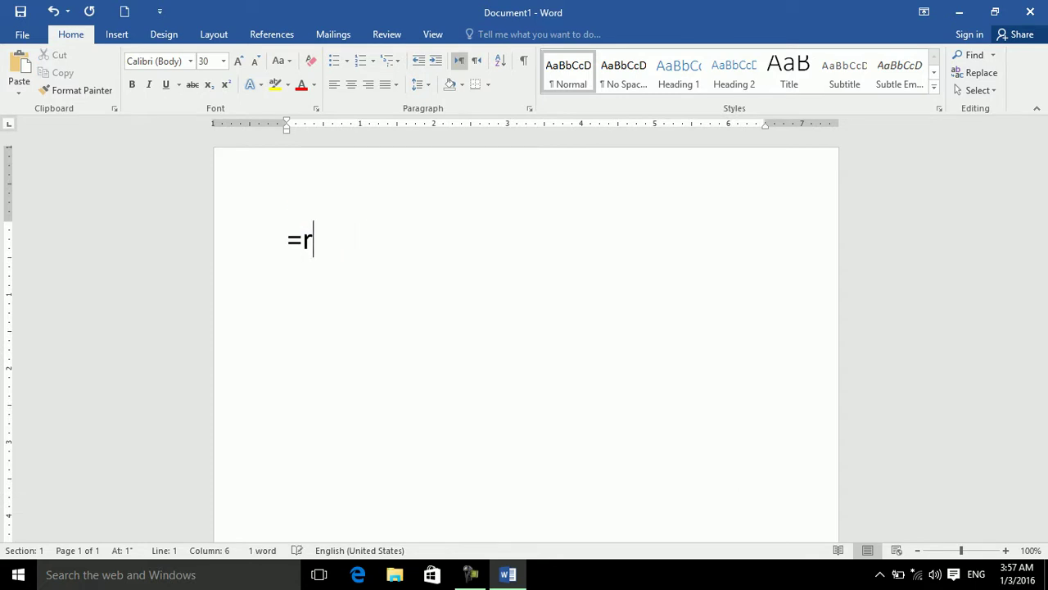
pyautogui.write('m')
pyautogui.press('BackSpace')
pyautogui.press('BackSpace')
pyautogui.write('and')
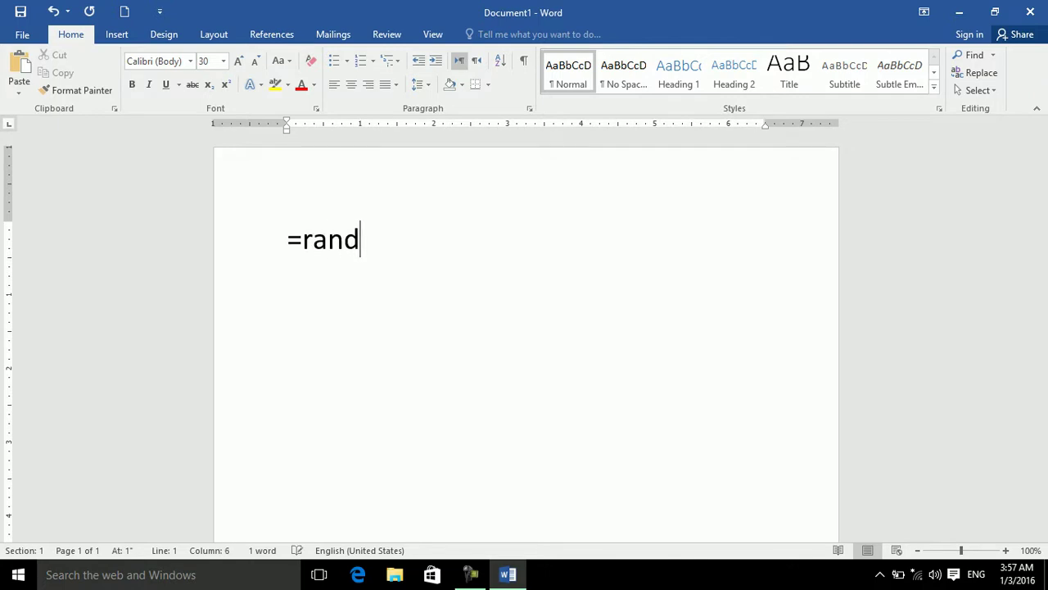
pyautogui.write('()')
pyautogui.press('Return')
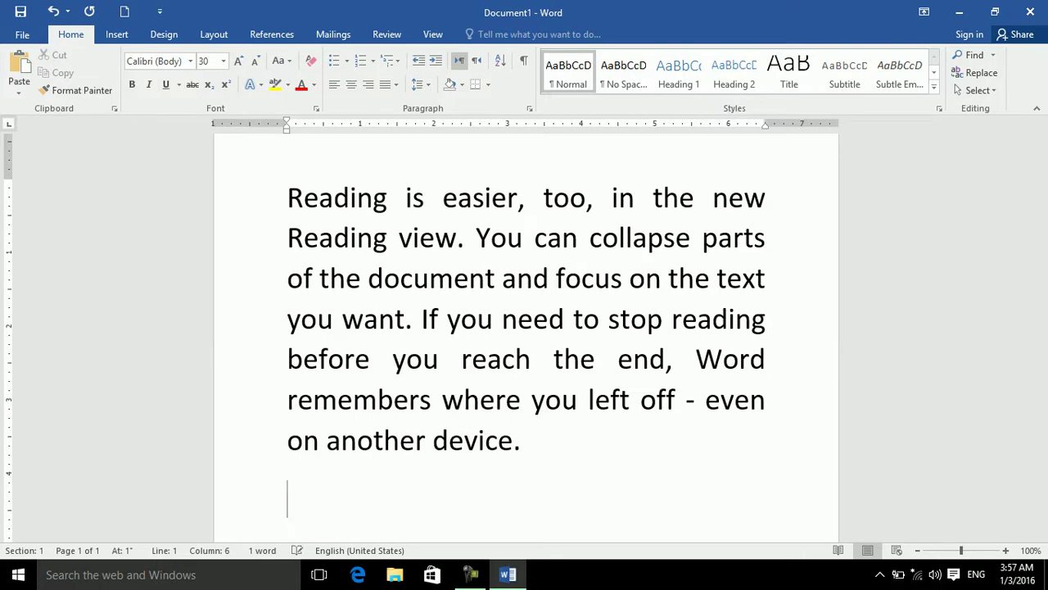
# Reduce the font size of all the sample text to 18 pt, undoing its accidental replacement by a stray bracket
pyautogui.hotkey('ctrl', 'a')
pyautogui.press('Delete')
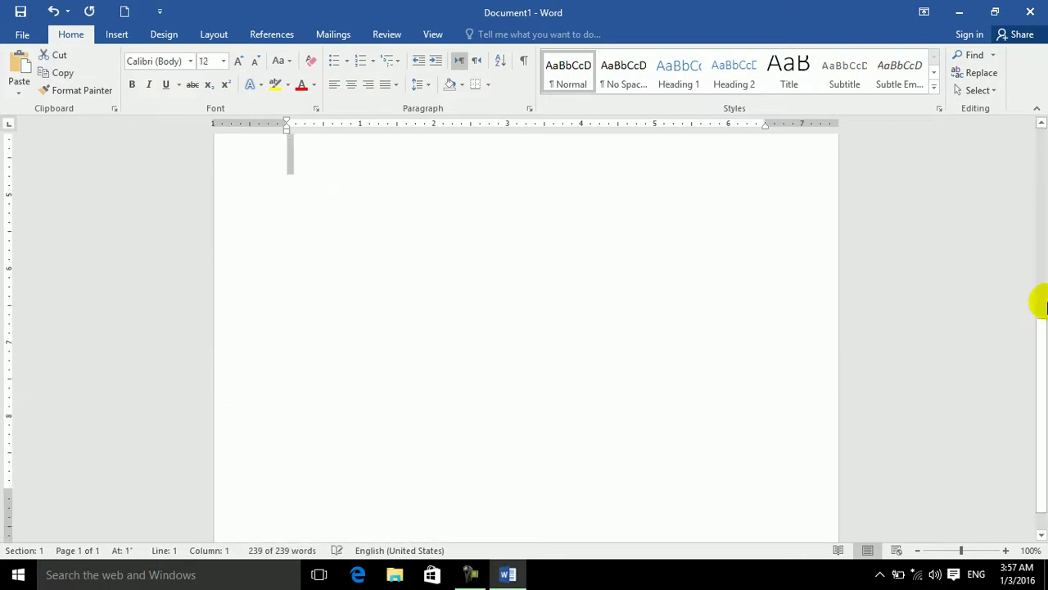
pyautogui.hotkey('ctrl', 'z')
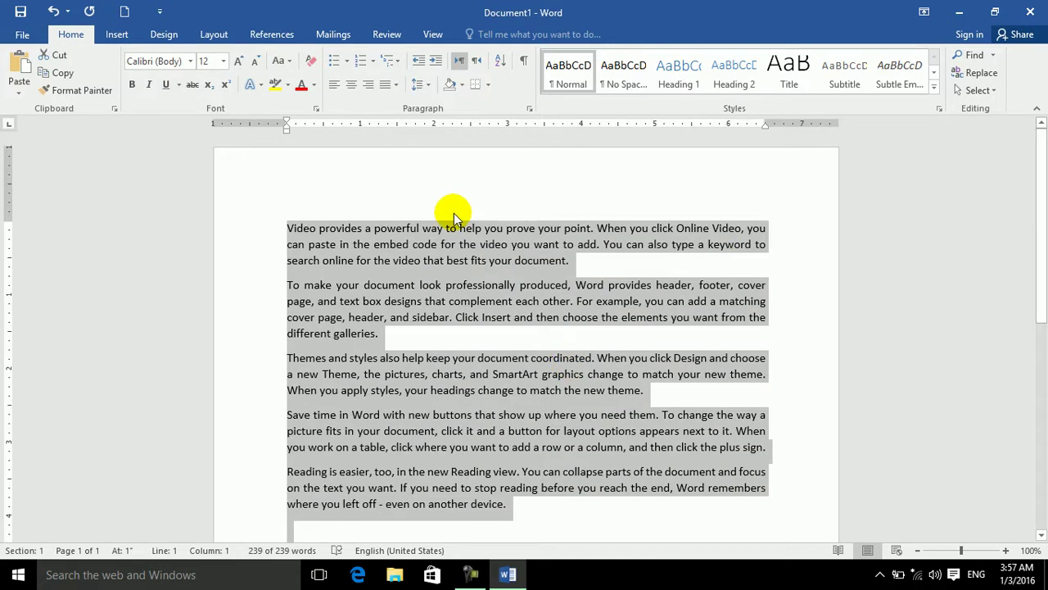
pyautogui.press('Delete')
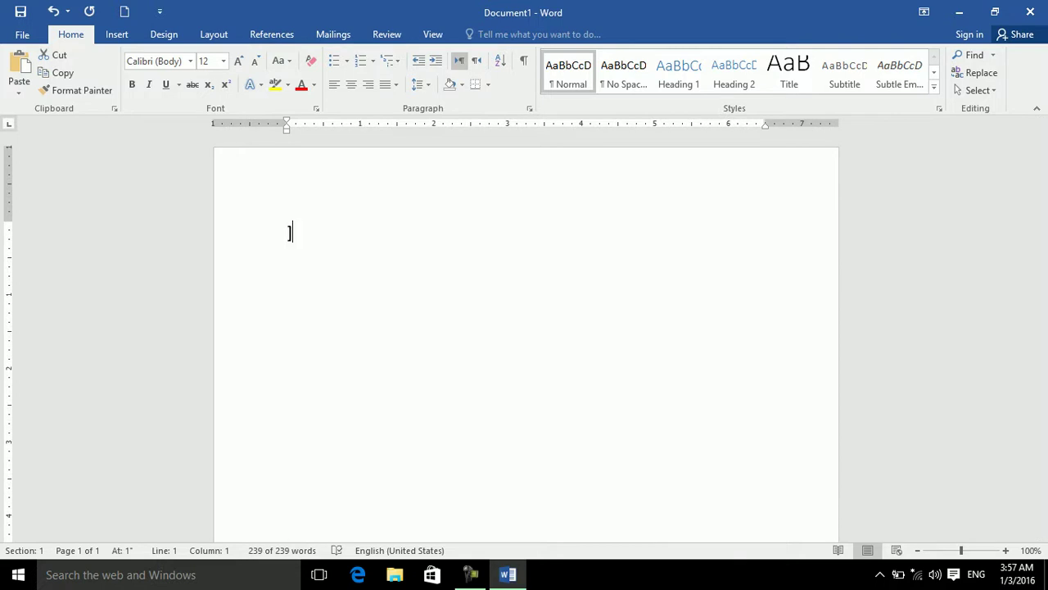
pyautogui.hotkey('ctrl', 'z')
pyautogui.click(455, 235)
pyautogui.doubleClick(455, 235)
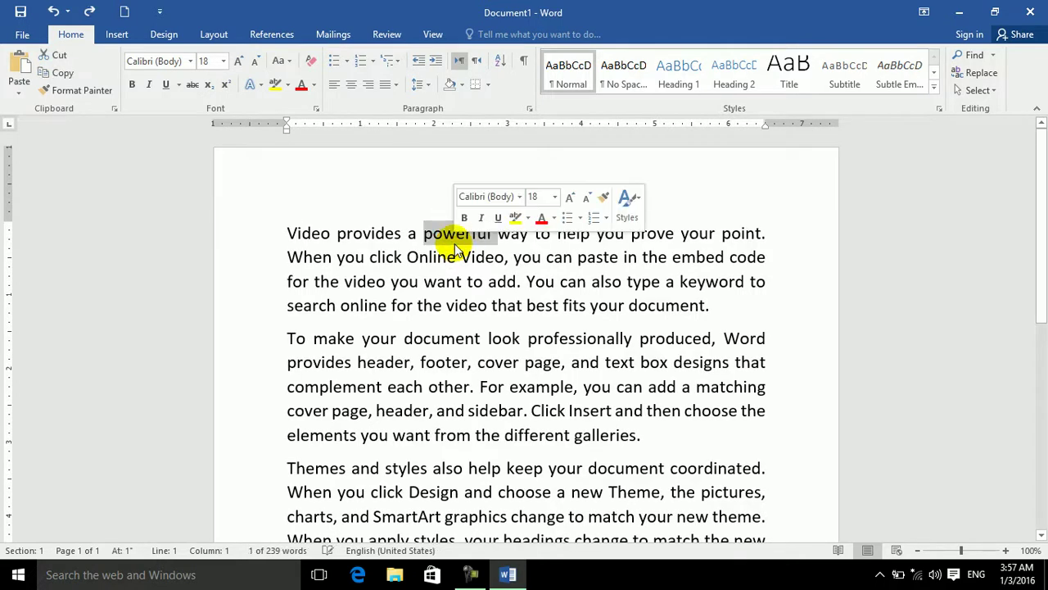
# Number all the sample paragraphs with Roman numerals and undo the numbering
pyautogui.hotkey('ctrl', 'a')
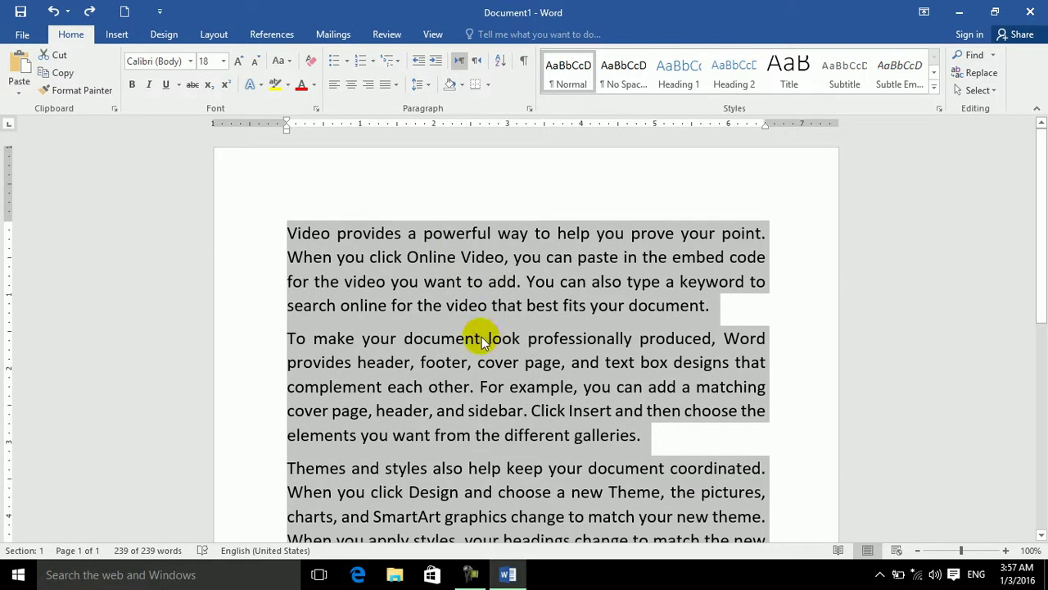
pyautogui.click(389, 61)
pyautogui.click(358, 64)
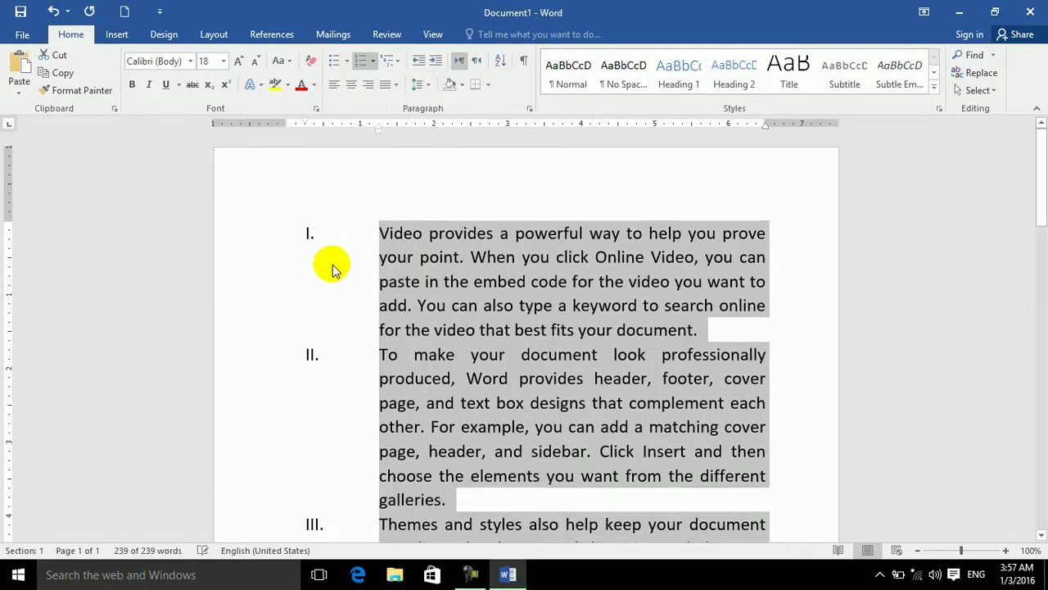
pyautogui.hotkey('ctrl', 'z')
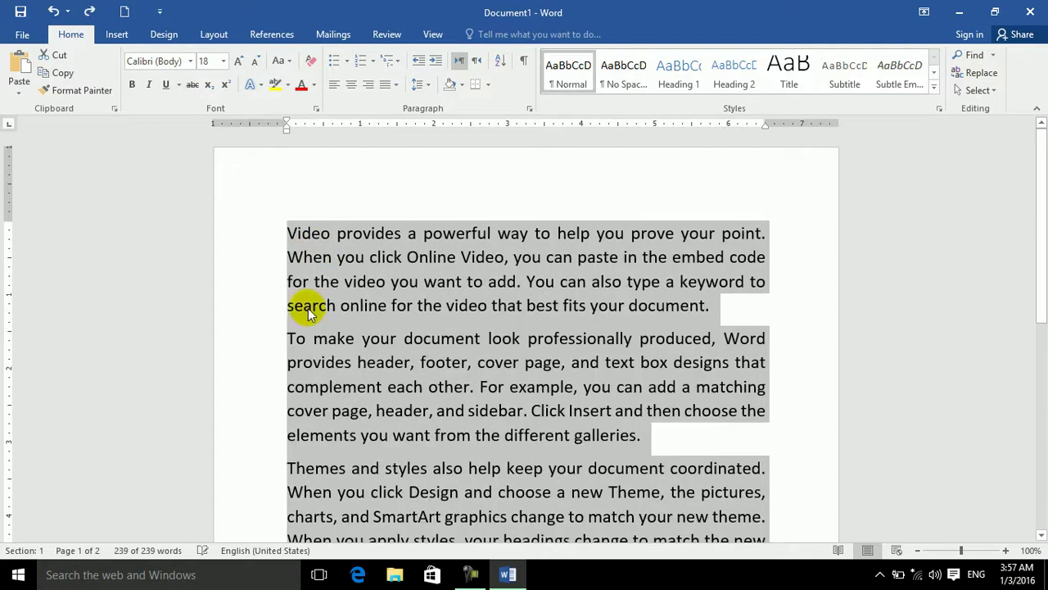
# Reduce the font size of all the sample text to 12 pt
pyautogui.click(421, 85)
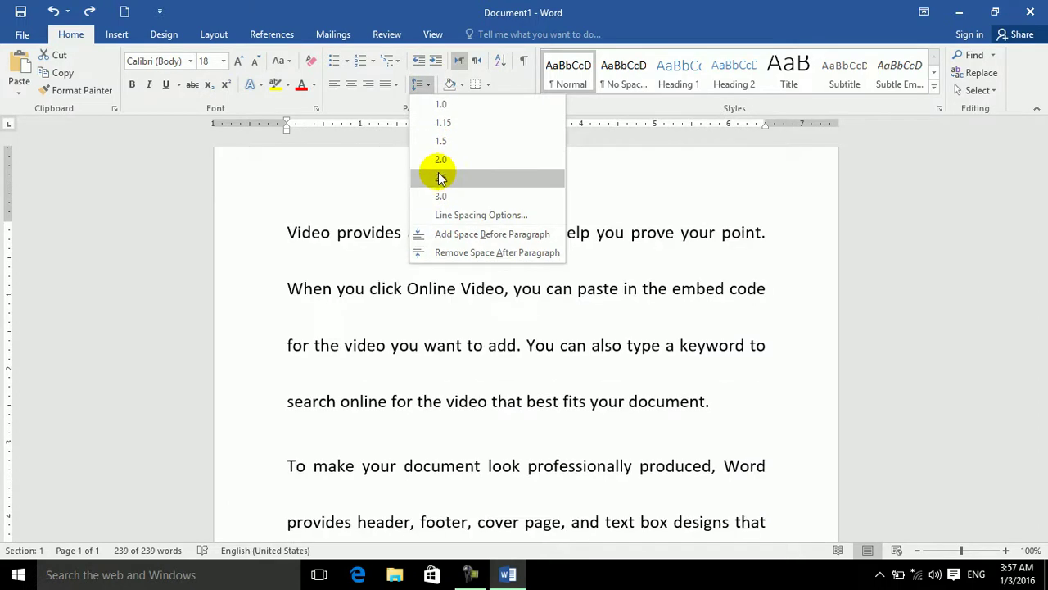
pyautogui.click(505, 460)
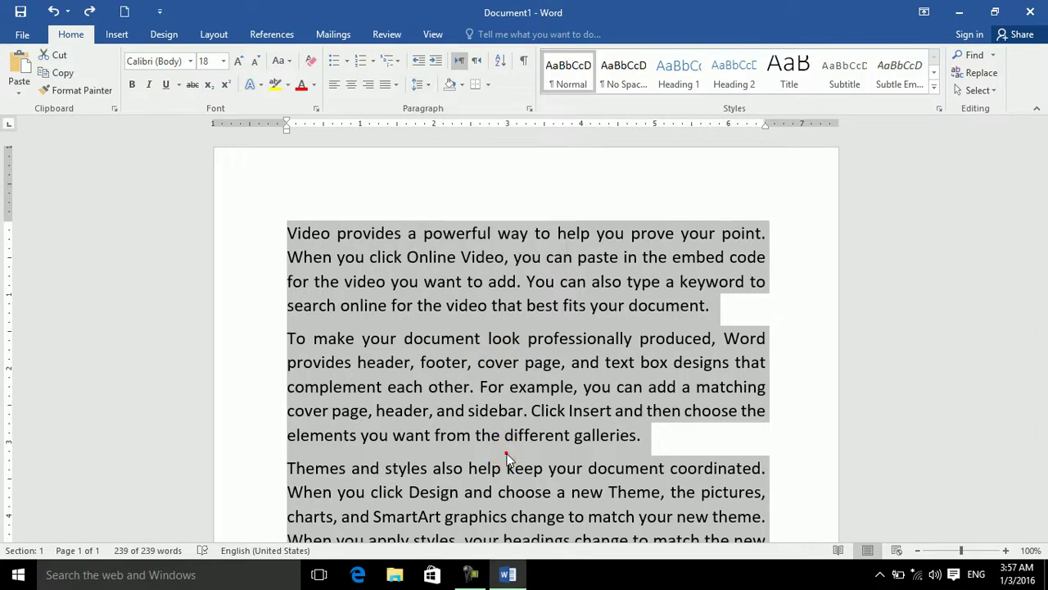
pyautogui.hotkey('ctrl', 'shift', ',')
pyautogui.hotkey('ctrl', 'shift', ',')
pyautogui.hotkey('ctrl', 'shift', ',')
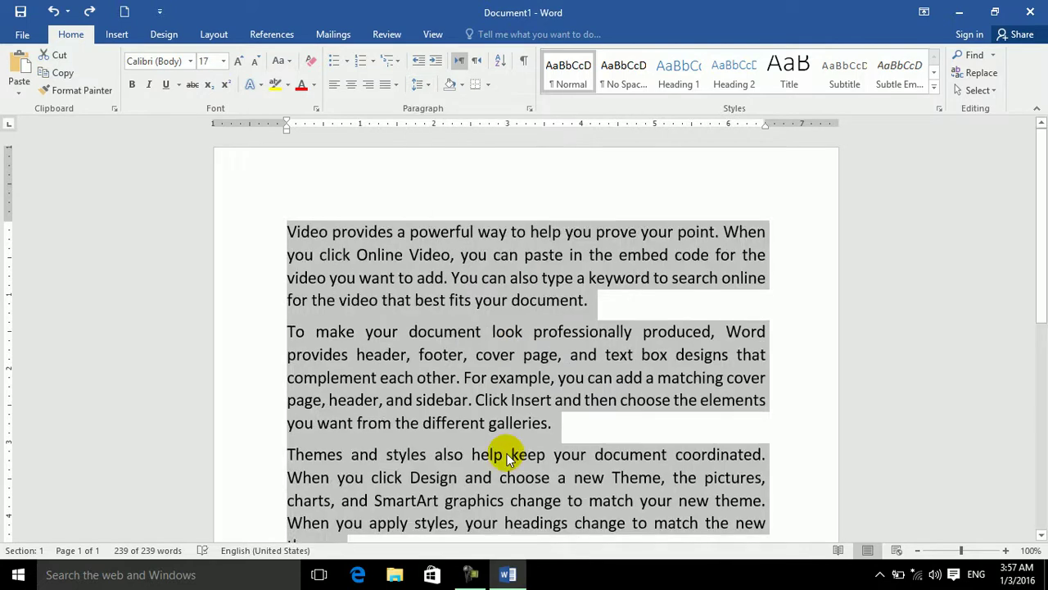
pyautogui.click(528, 509)
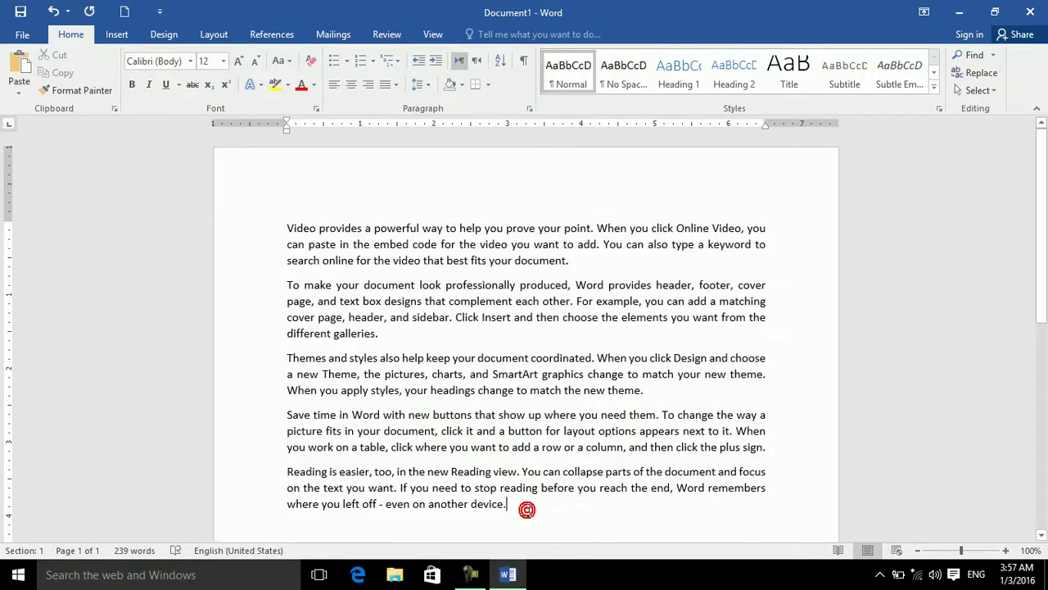
# Delete the last sample paragraph, which begins with "Reading is easier"
pyautogui.moveTo(252, 486); pyautogui.dragTo(222, 467)
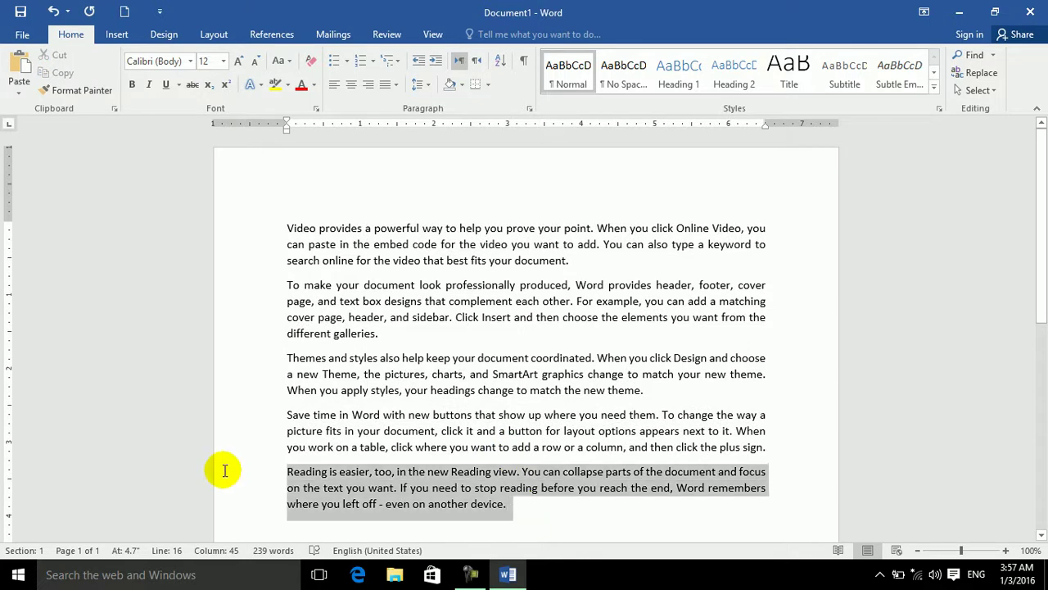
pyautogui.press('Delete')
pyautogui.press('BackSpace')
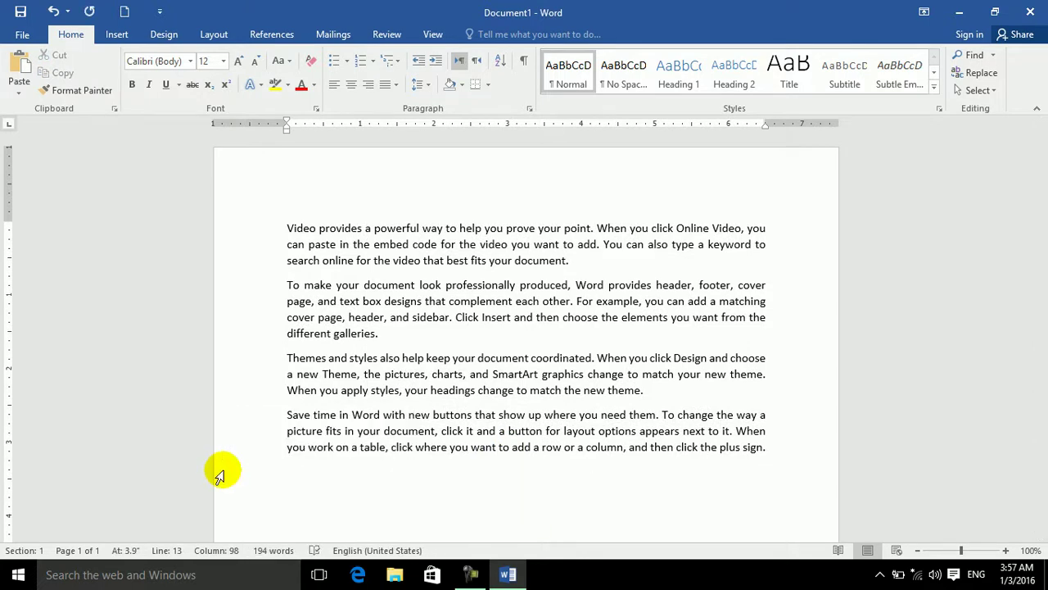
# Set the line spacing of all the sample text to 3.0
pyautogui.hotkey('ctrl', 'a')
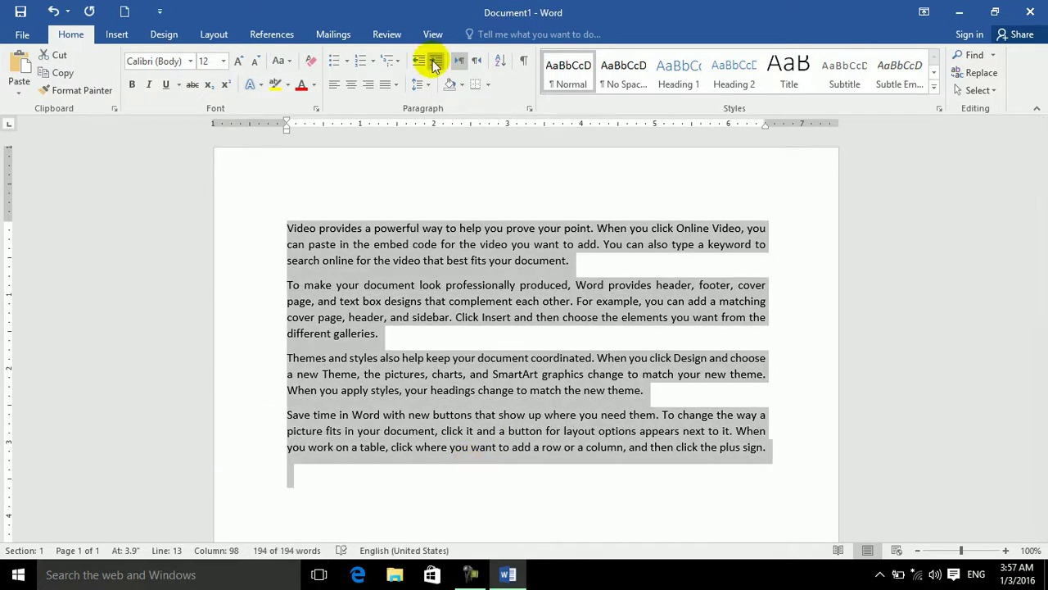
pyautogui.click(423, 86)
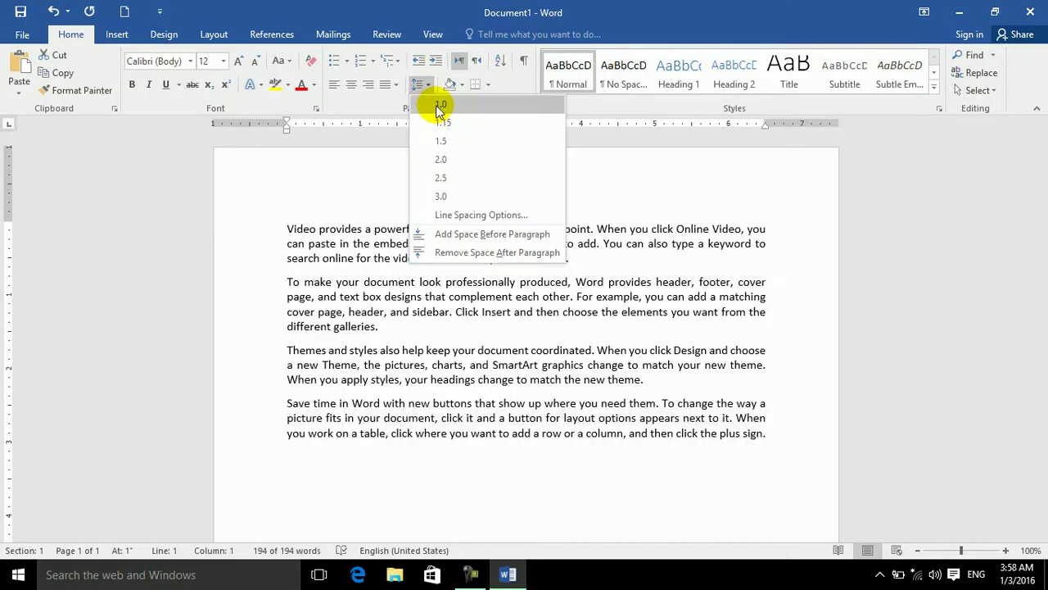
pyautogui.click(443, 197)
pyautogui.moveTo(1037, 156)
pyautogui.mouseDown()
pyautogui.moveTo(1029, 440)
pyautogui.moveTo(1037, 148)
pyautogui.mouseUp()
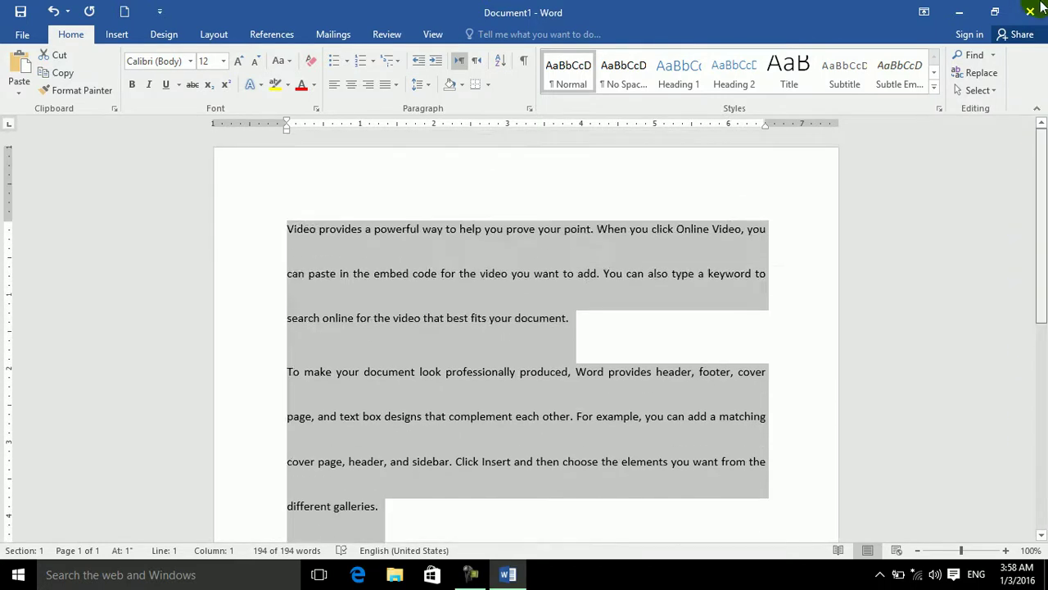
# Increase the multiple line spacing of the sample text in the paragraph settings and undo the change
pyautogui.click(419, 84)
pyautogui.click(448, 215)
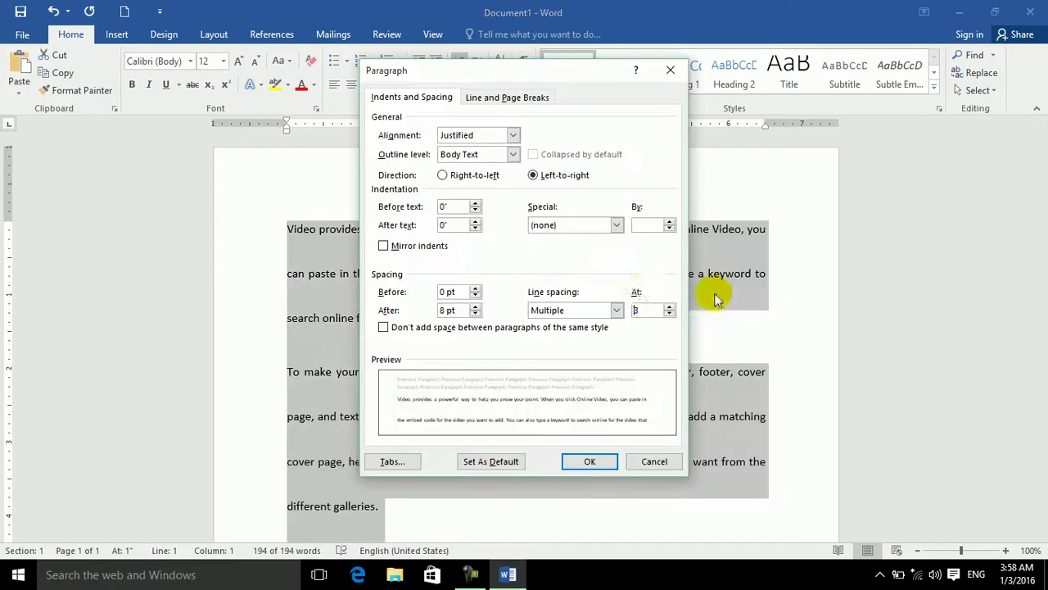
pyautogui.click(670, 306)
pyautogui.click(670, 306)
pyautogui.click(599, 461)
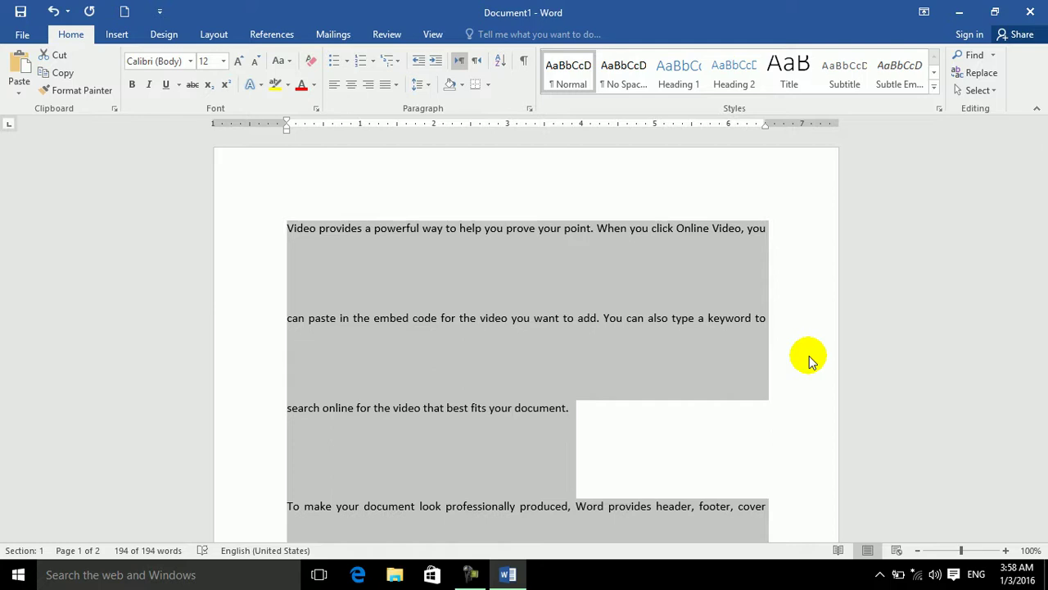
pyautogui.hotkey('ctrl', 'z')
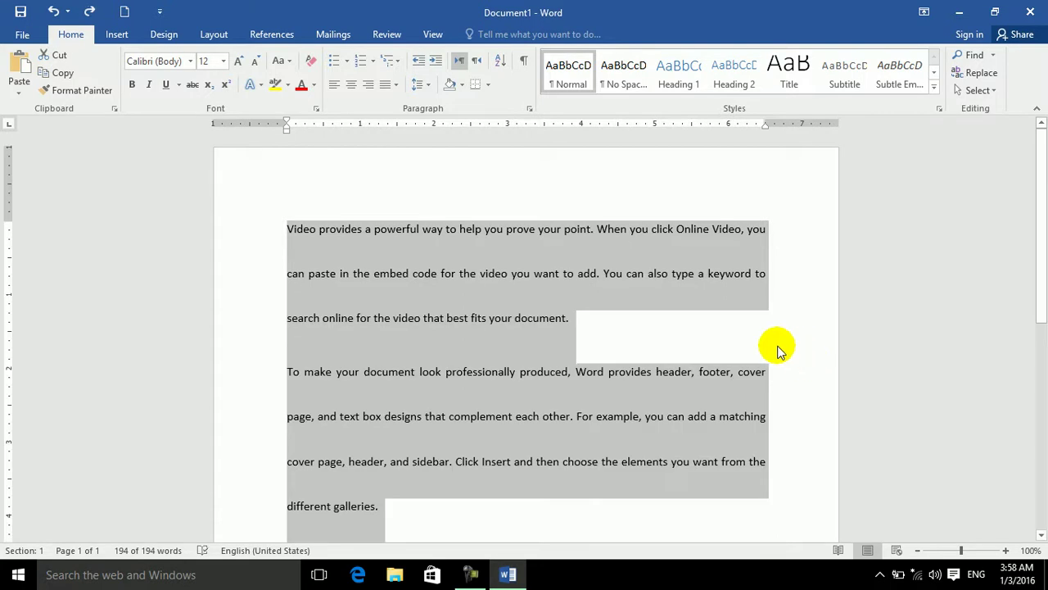
# Reset the line spacing of all the sample text to 1.0 and change it to double spacing
pyautogui.click(421, 85)
pyautogui.click(431, 103)
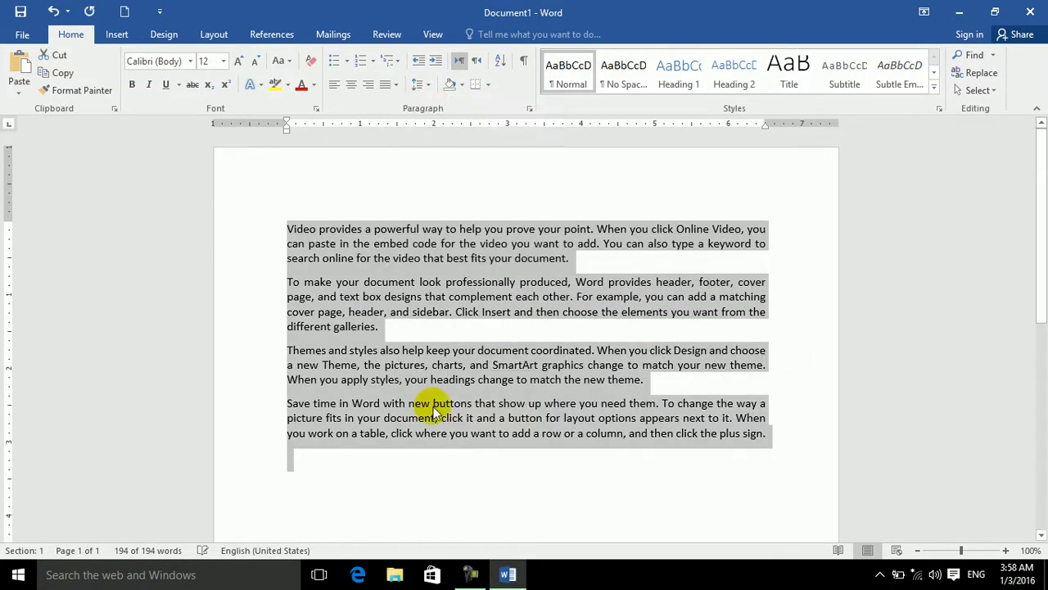
pyautogui.hotkey('ctrl', '2')
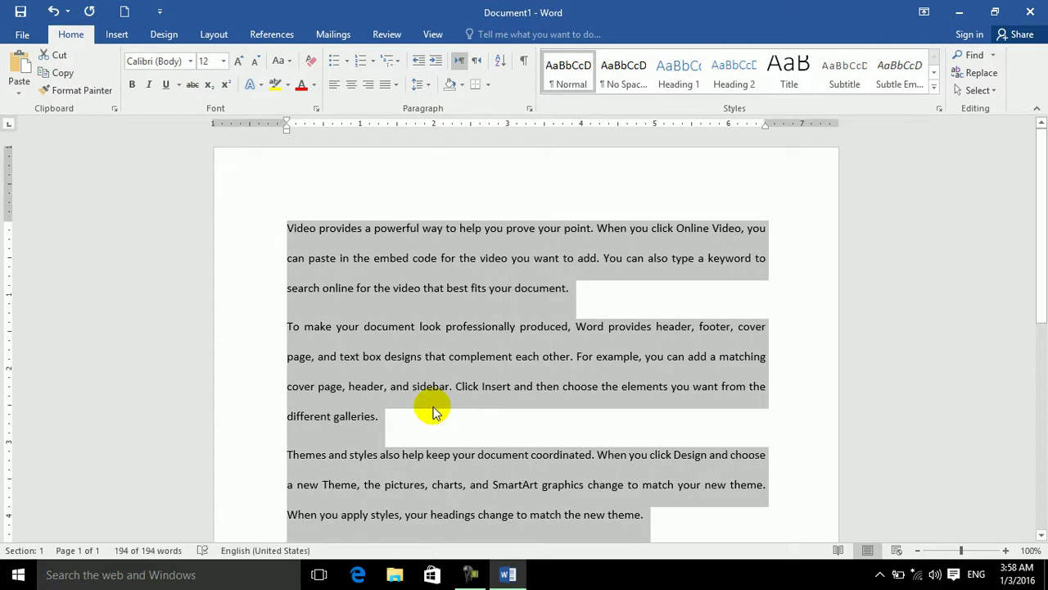
# Toggle italic on and off for all the sample text, leaving it upright
pyautogui.hotkey('ctrl', 'i')
pyautogui.hotkey('ctrl', 'i')
pyautogui.hotkey('ctrl', 'i')
pyautogui.hotkey('ctrl', 'i')
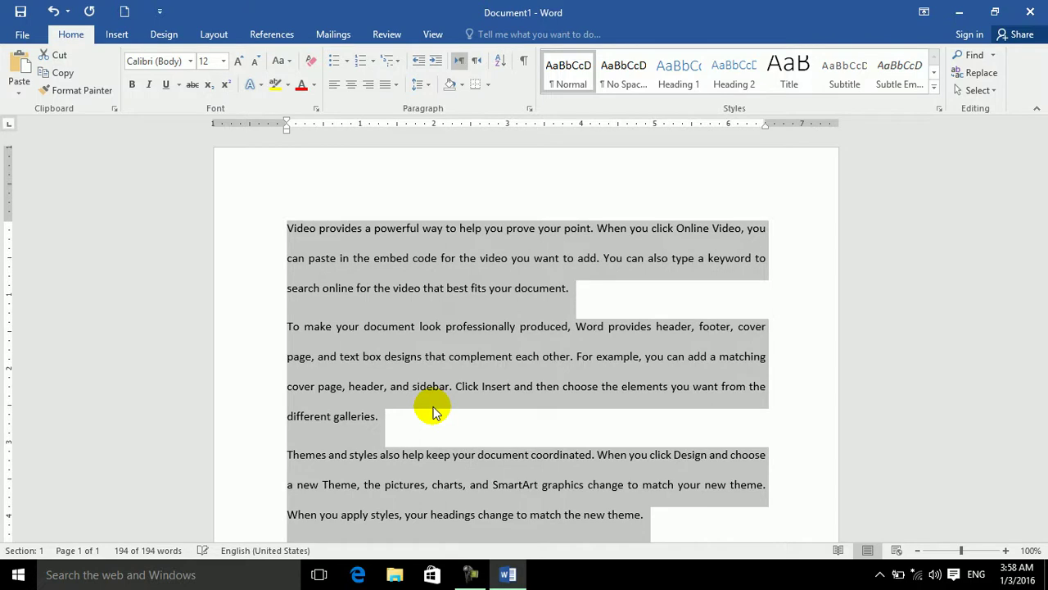
# Switch all the sample text to 1.5 line spacing and back to double, and deselect the text
pyautogui.hotkey('ctrl', '5')
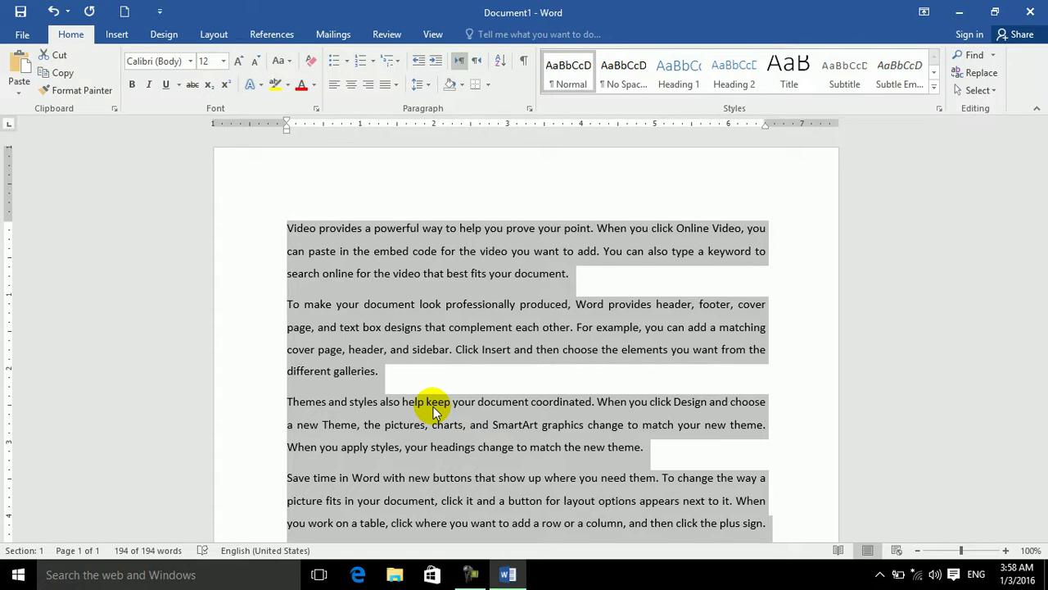
pyautogui.hotkey('ctrl', '2')
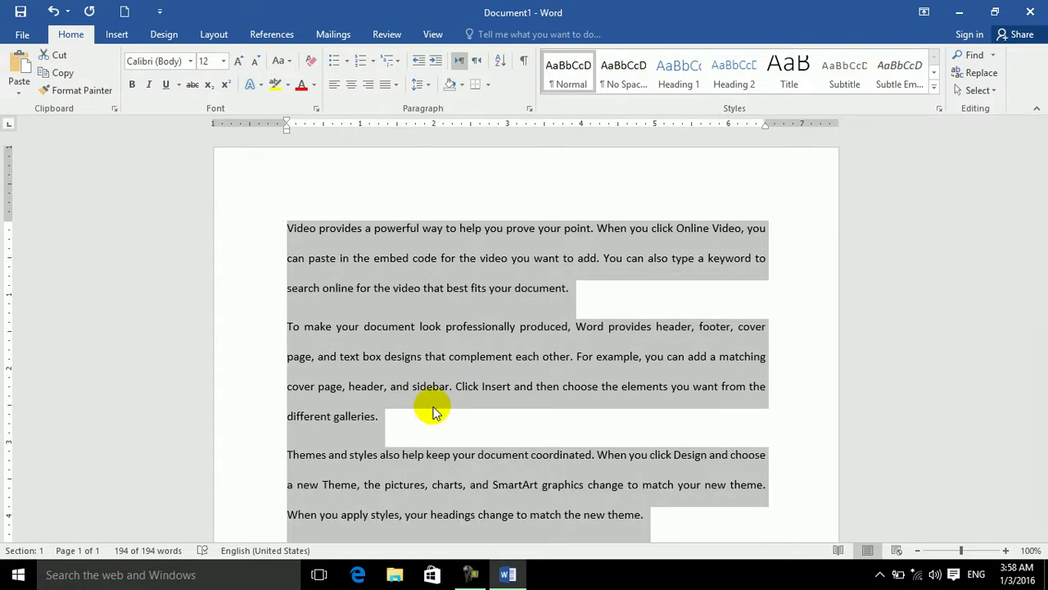
pyautogui.click(434, 403)
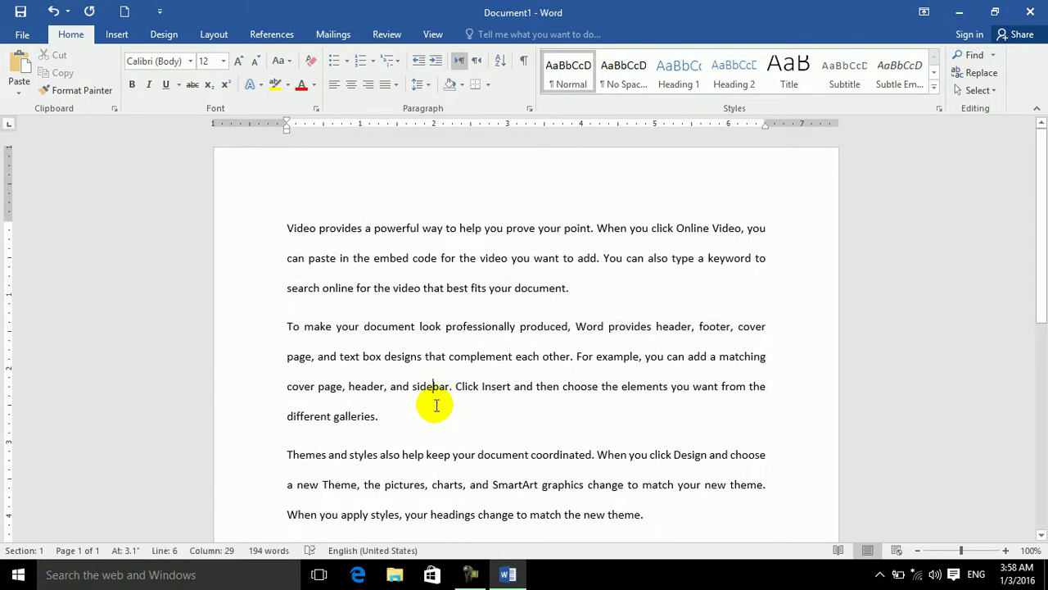
# Select all the sample text again, toggle italic repeatedly and turn it off
pyautogui.hotkey('ctrl', 'a')
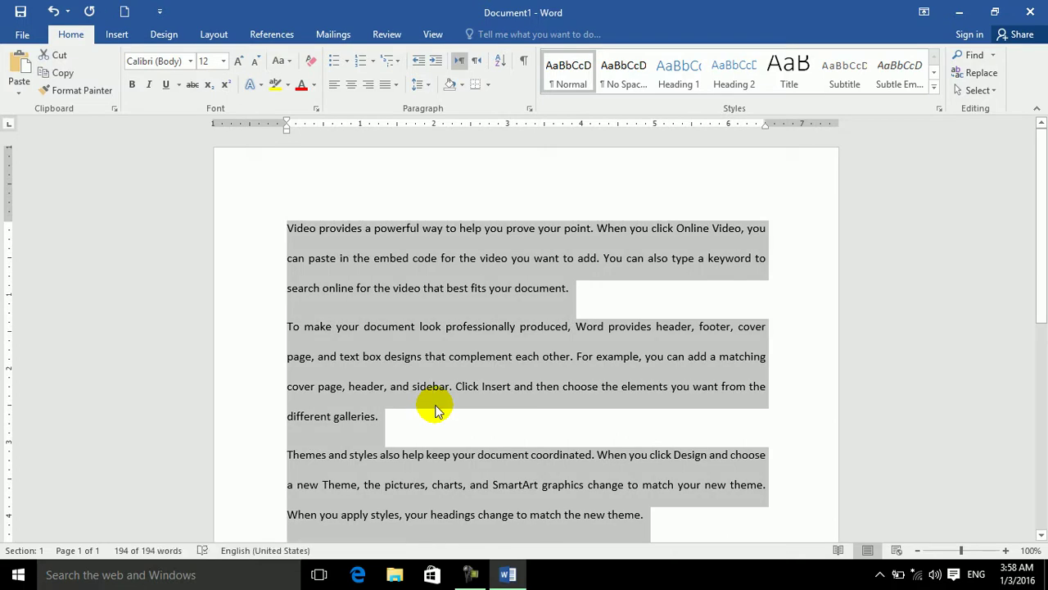
pyautogui.hotkey('ctrl', 'i')
pyautogui.hotkey('ctrl', 'i')
pyautogui.hotkey('ctrl', 'i')
pyautogui.hotkey('ctrl', 'i')
pyautogui.hotkey('ctrl', 'i')
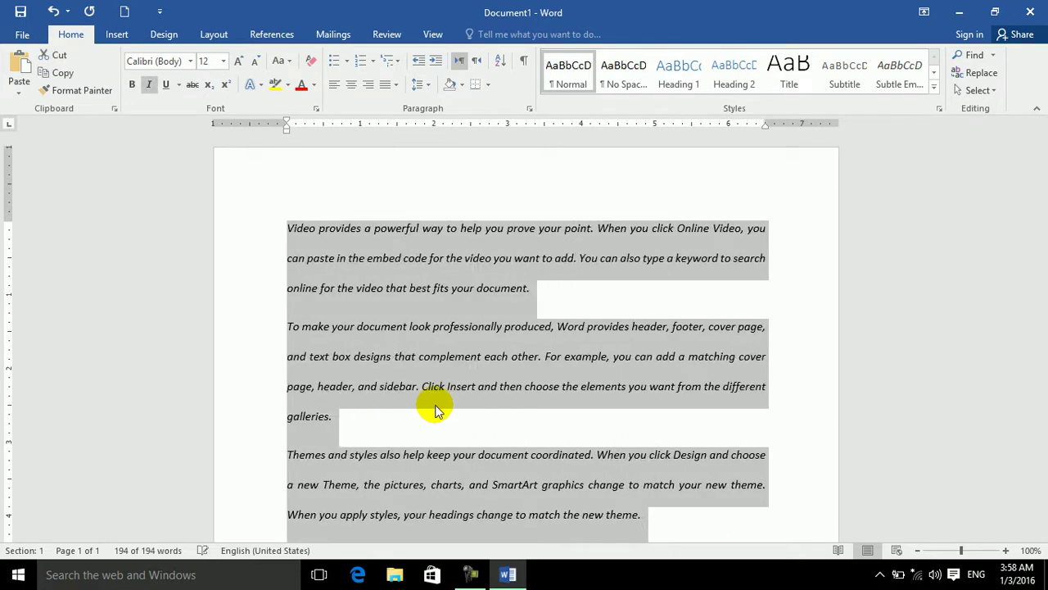
pyautogui.hotkey('ctrl', 'i')
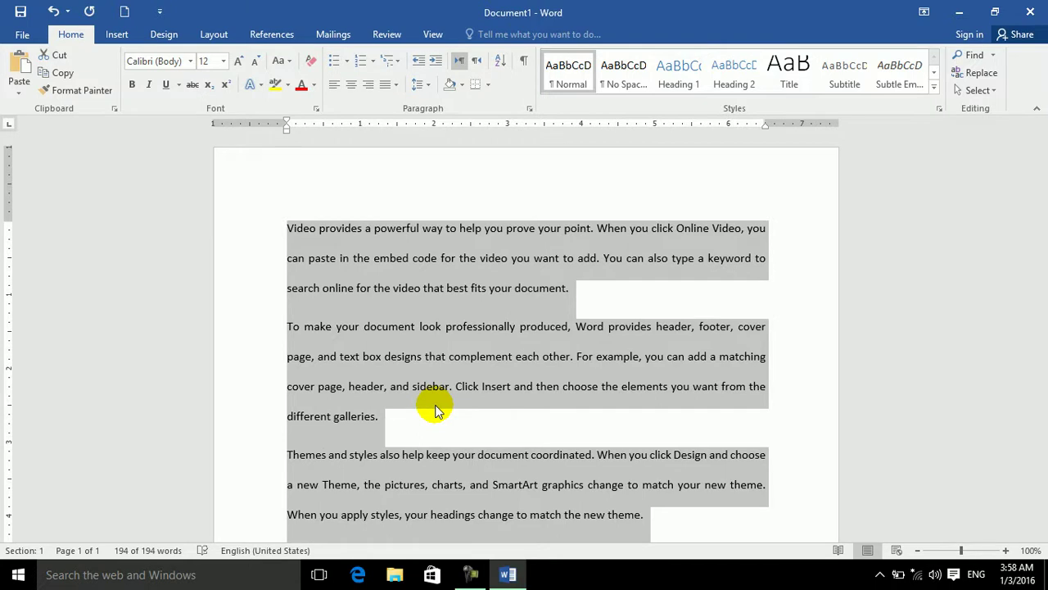
# Change the line spacing of the selected paragraphs to 1.5 and return it to double
pyautogui.hotkey('ctrl', '5')
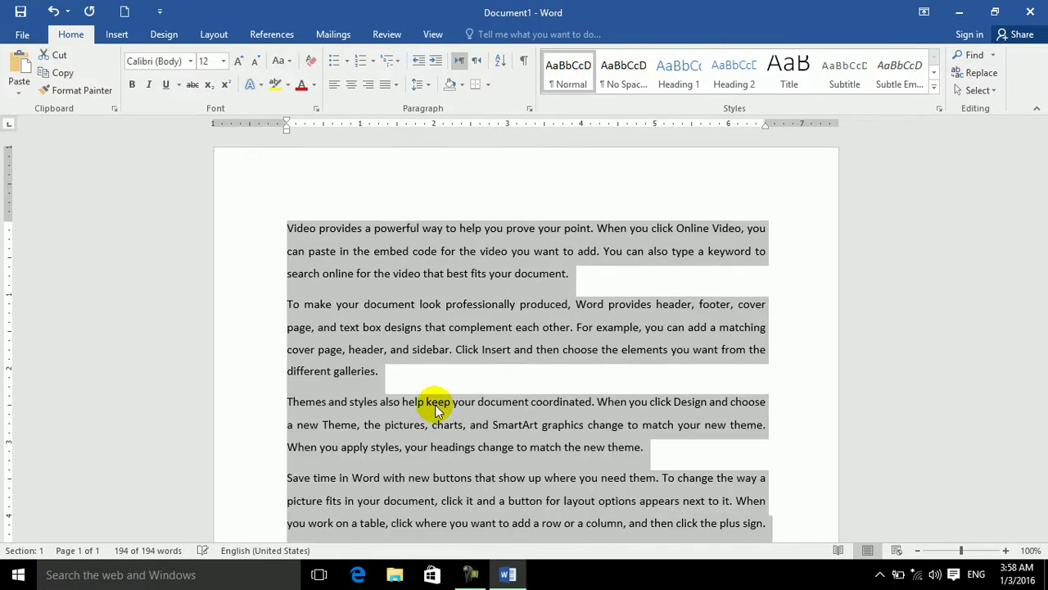
pyautogui.hotkey('ctrl', '2')
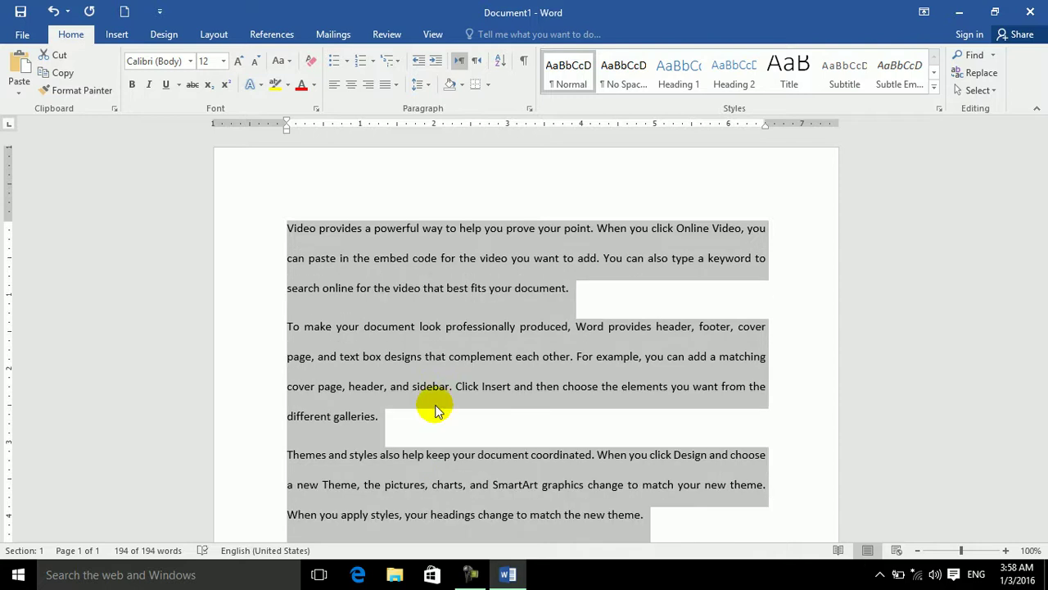
# Set the selected paragraphs to 1.0 line spacing and place the cursor at the end of the second paragraph
pyautogui.click(425, 85)
pyautogui.click(438, 105)
pyautogui.click(378, 325)
pyautogui.click(424, 84)
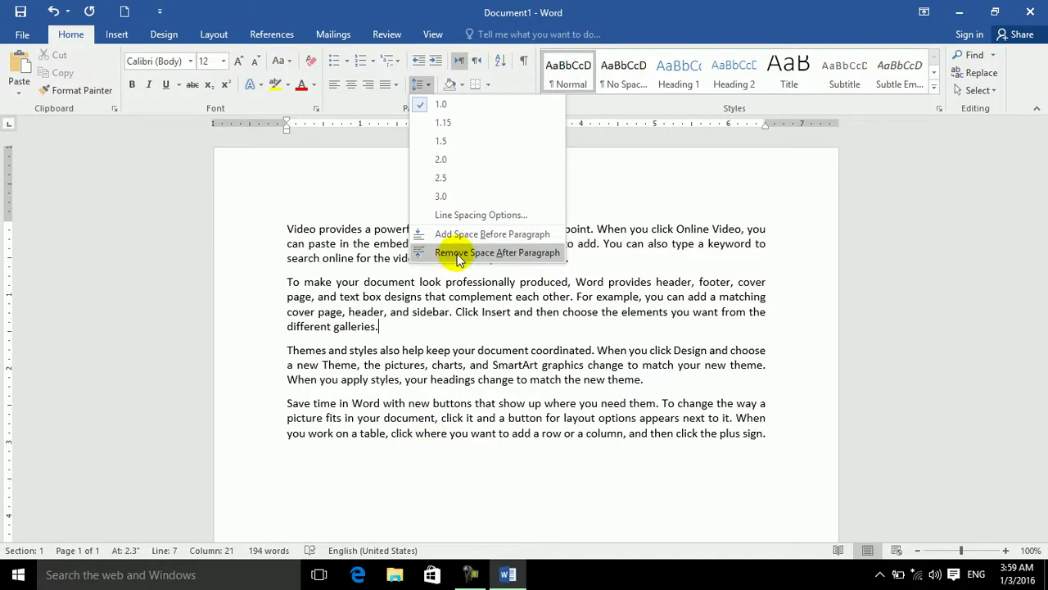
pyautogui.press('Escape')
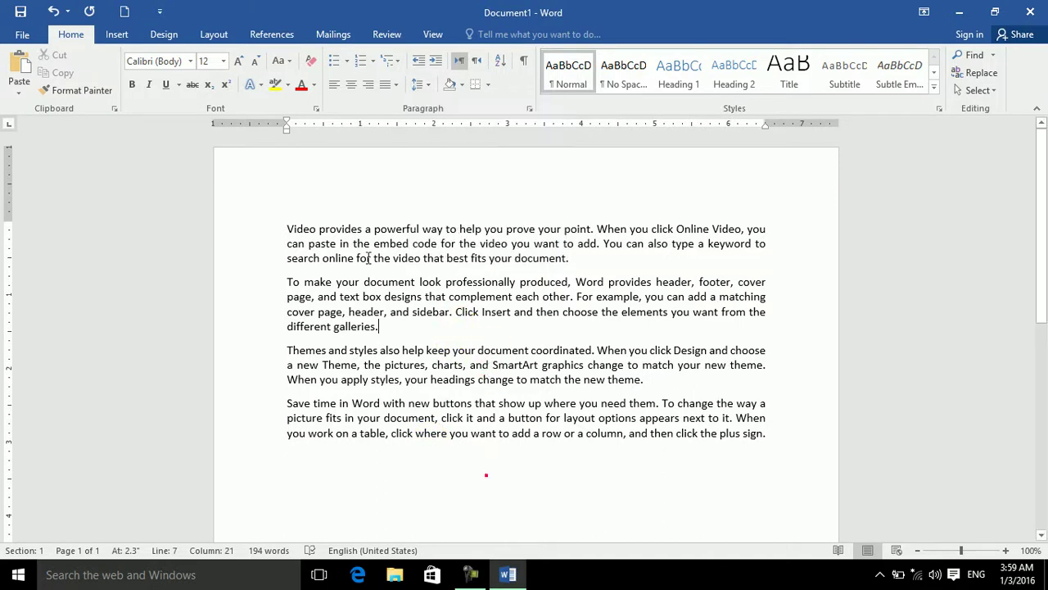
# Turn on "Don't add space between paragraphs of the same style" for all the sample text
pyautogui.hotkey('ctrl', 'a')
pyautogui.click(421, 85)
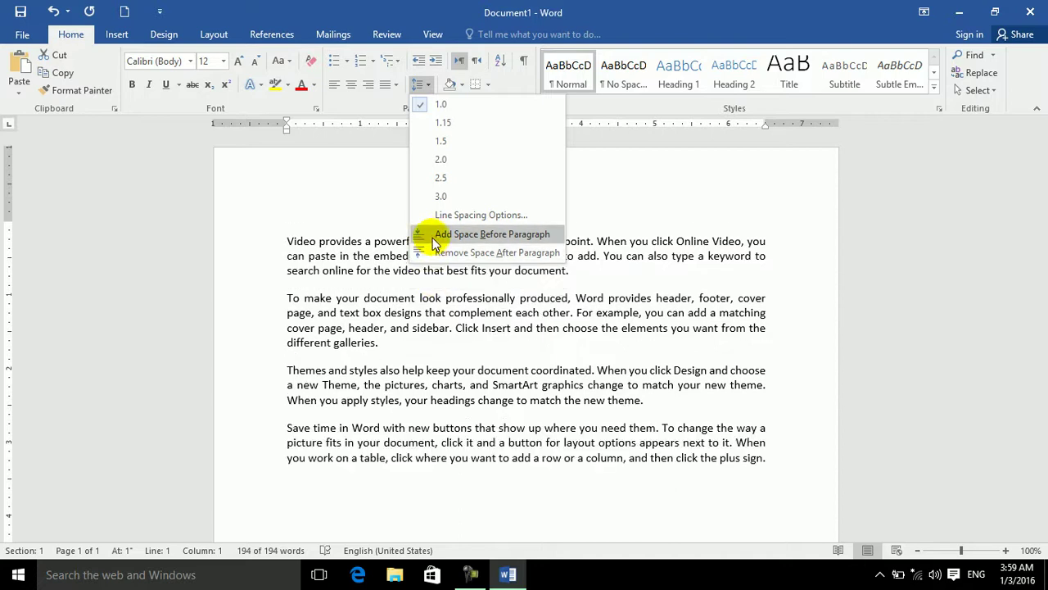
pyautogui.click(443, 215)
pyautogui.click(384, 328)
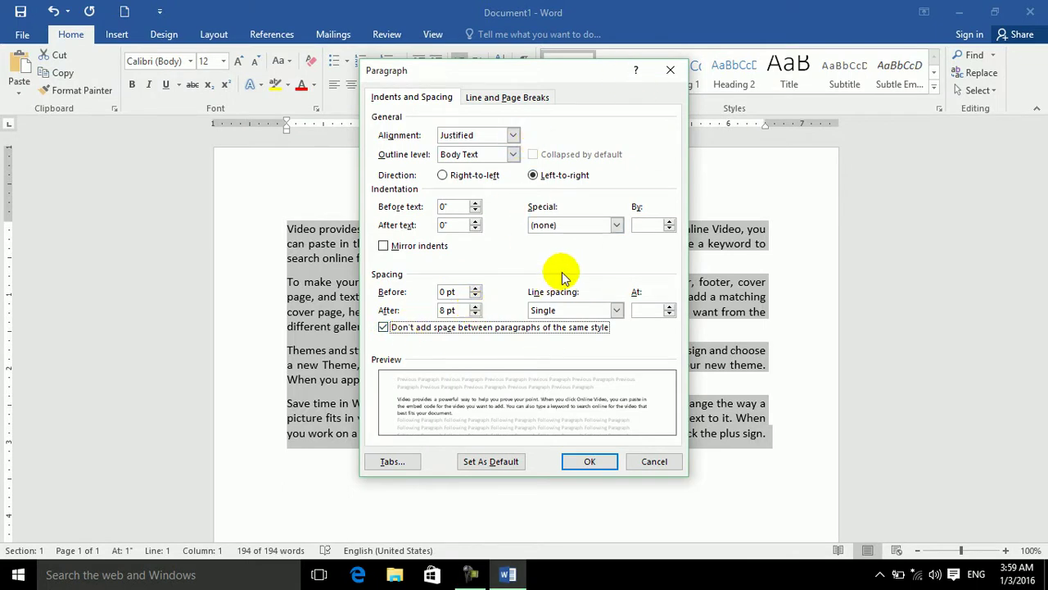
pyautogui.click(602, 459)
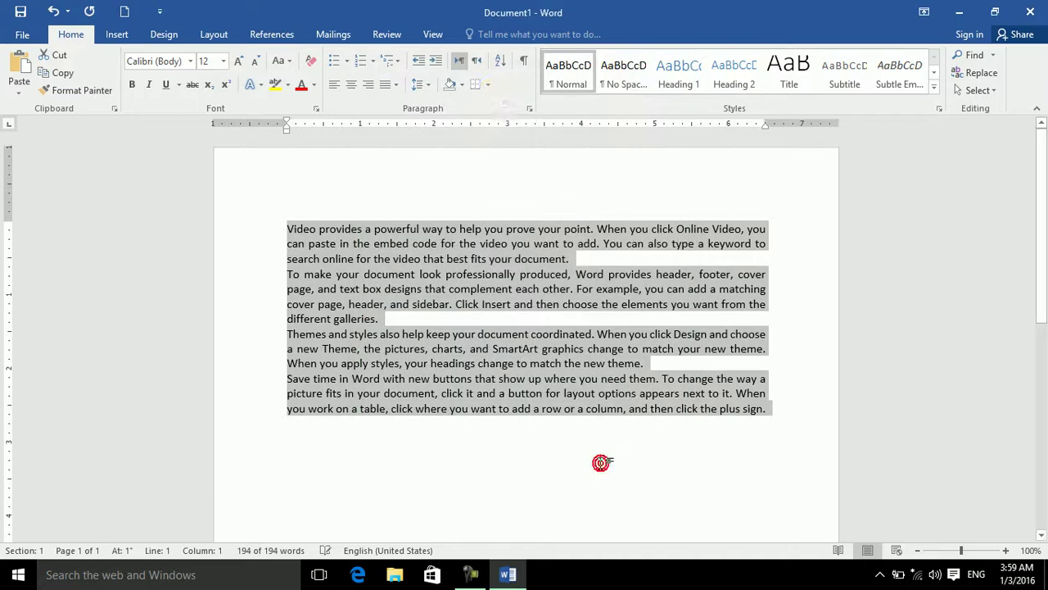
# Review the paragraph spacing settings of the sample text and undo the same-style paragraph spacing option
pyautogui.click(530, 108)
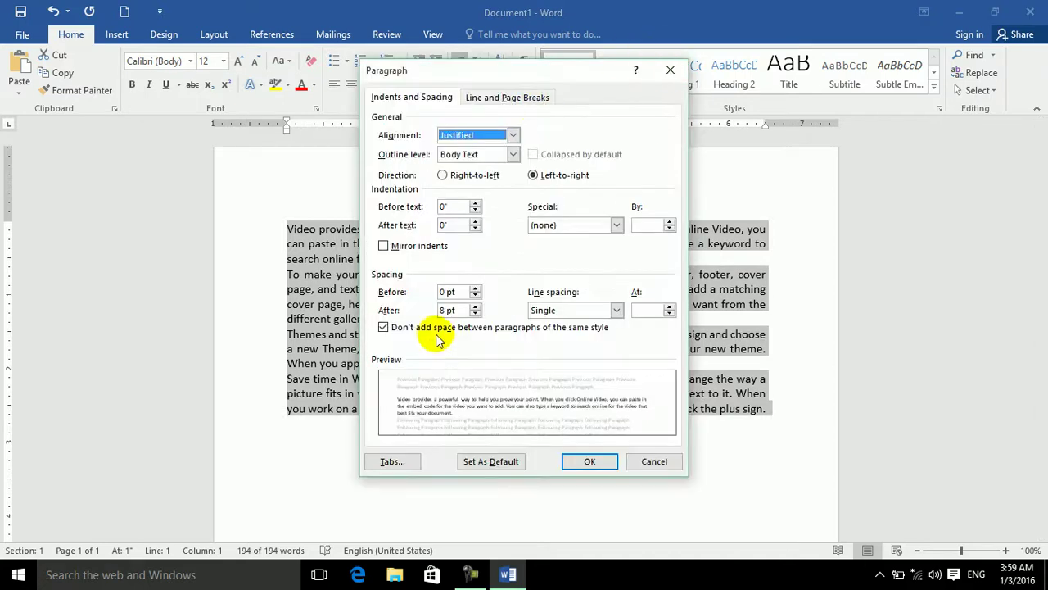
pyautogui.click(592, 461)
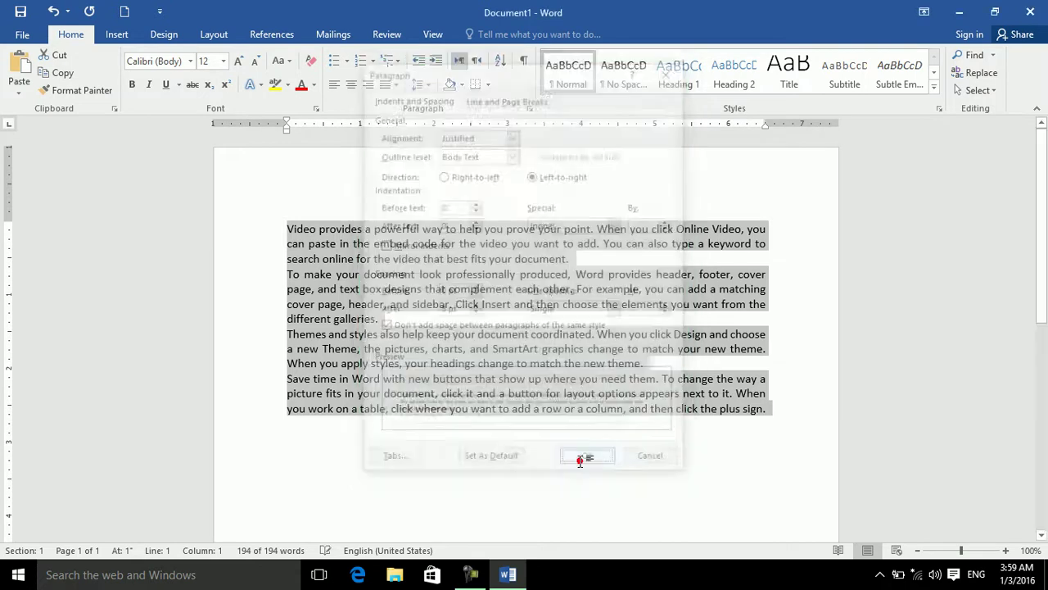
pyautogui.click(521, 442)
pyautogui.hotkey('ctrl', 'a')
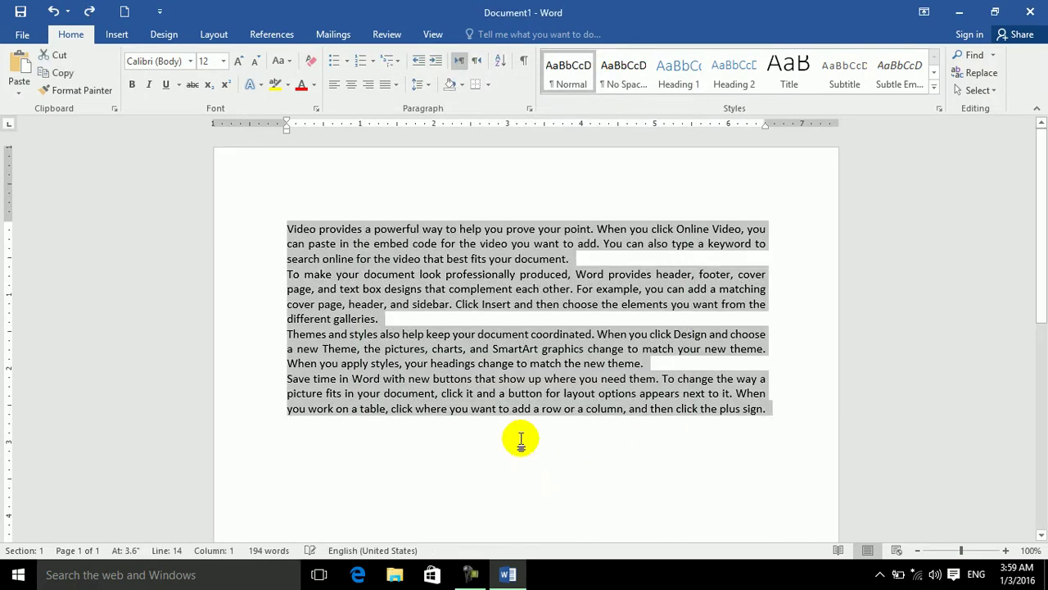
pyautogui.hotkey('ctrl', 'z')
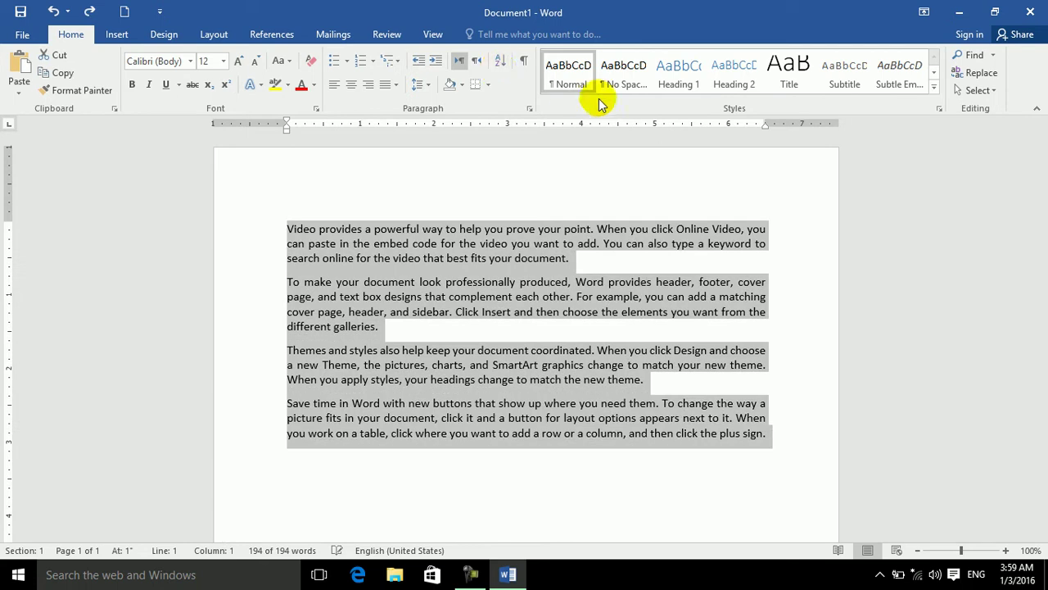
# Replace all the sample text with a list on separate lines: Kabul, Logar, Balkh, Kapisa, Laghman and paktai
pyautogui.click(775, 432)
pyautogui.hotkey('ctrl', 'a')
pyautogui.write('kabul')
pyautogui.press('Return')
pyautogui.write('Logar')
pyautogui.press('Return')
pyautogui.write('balkh')
pyautogui.press('Return')
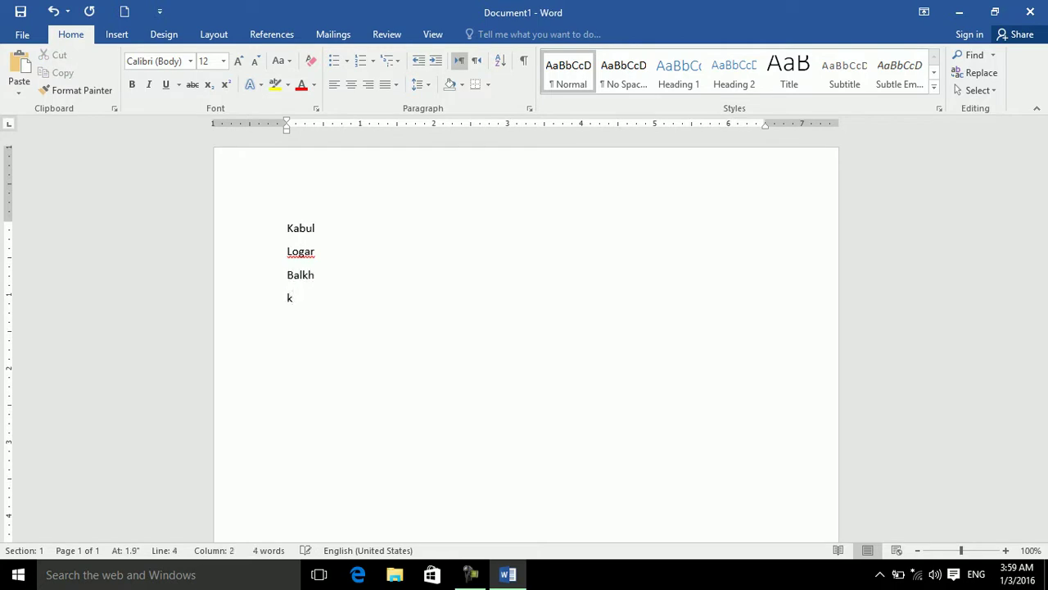
pyautogui.write('kapisa')
pyautogui.press('Return')
pyautogui.write('laghman')
pyautogui.press('Return')
pyautogui.write('paktaii')
# Turn on "Don't add space between paragraphs of the same style" for the whole list of place names
pyautogui.hotkey('ctrl', 'a')
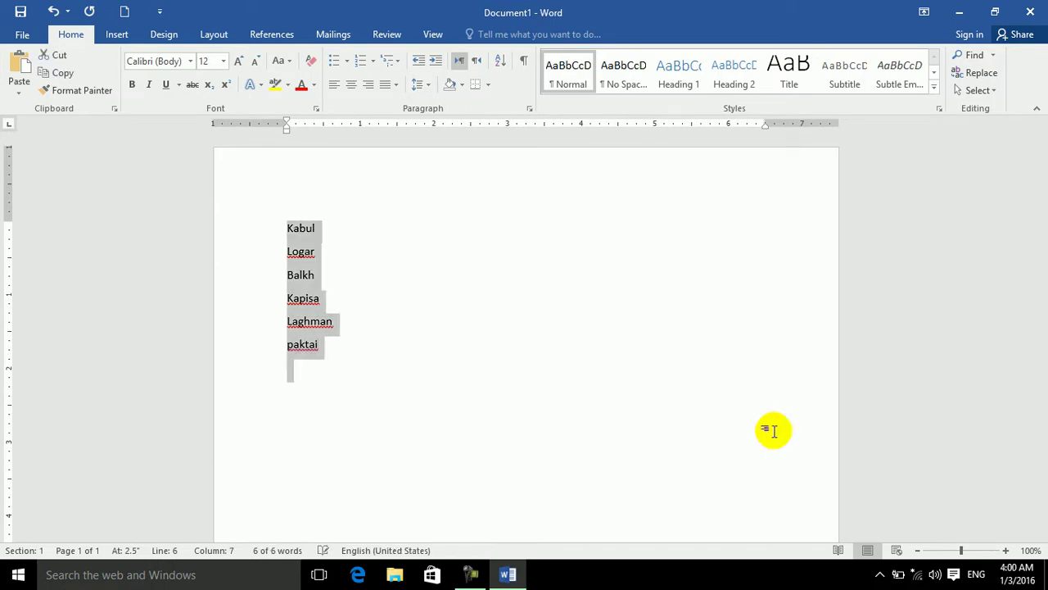
pyautogui.click(530, 109)
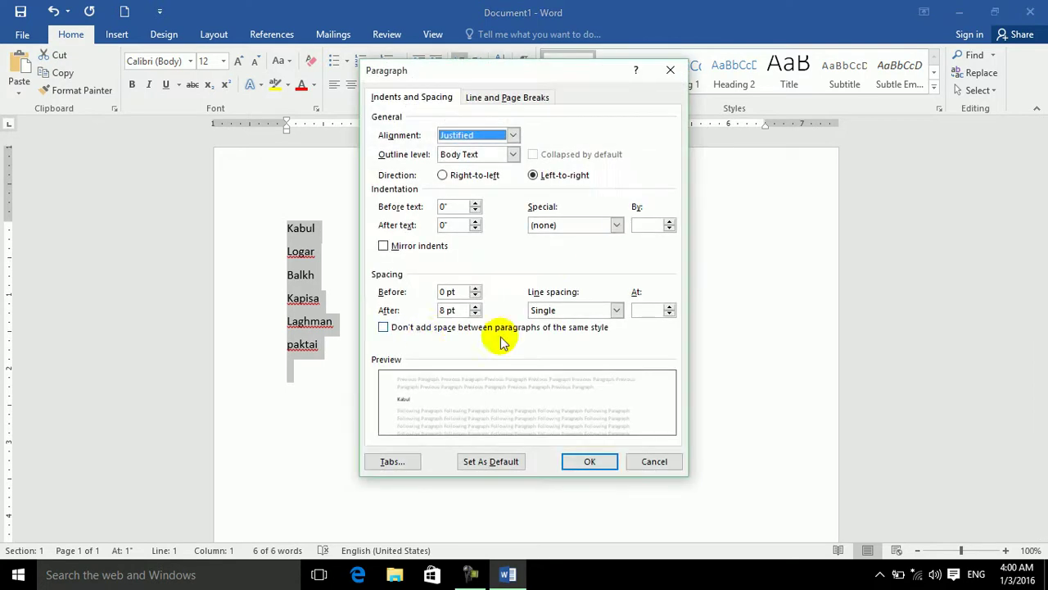
pyautogui.click(417, 328)
pyautogui.click(584, 461)
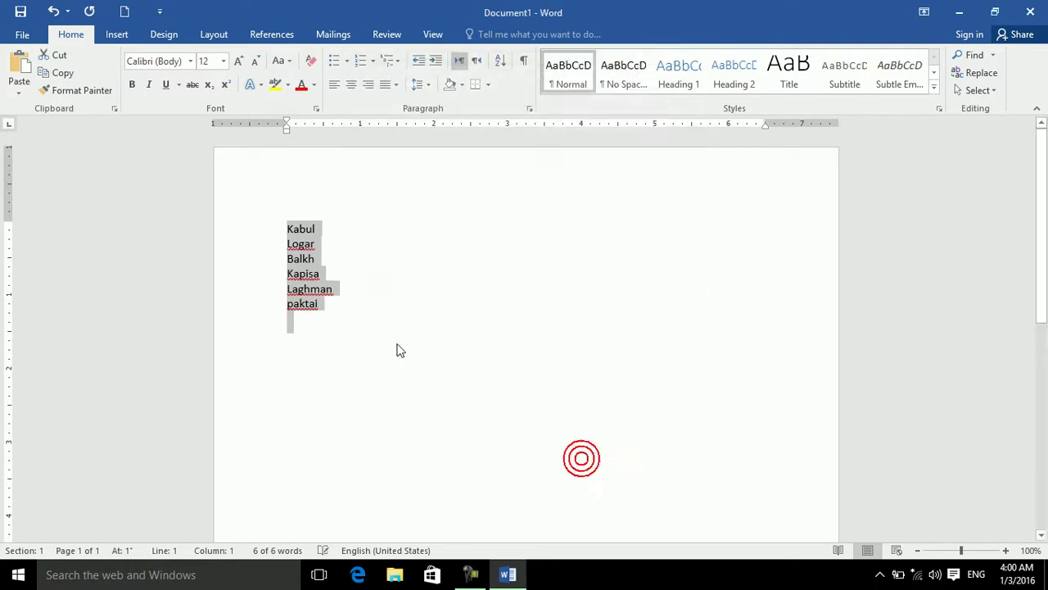
# Extend the list after its last entry with several short lines of filler letters
pyautogui.click(351, 311)
pyautogui.write('fas')
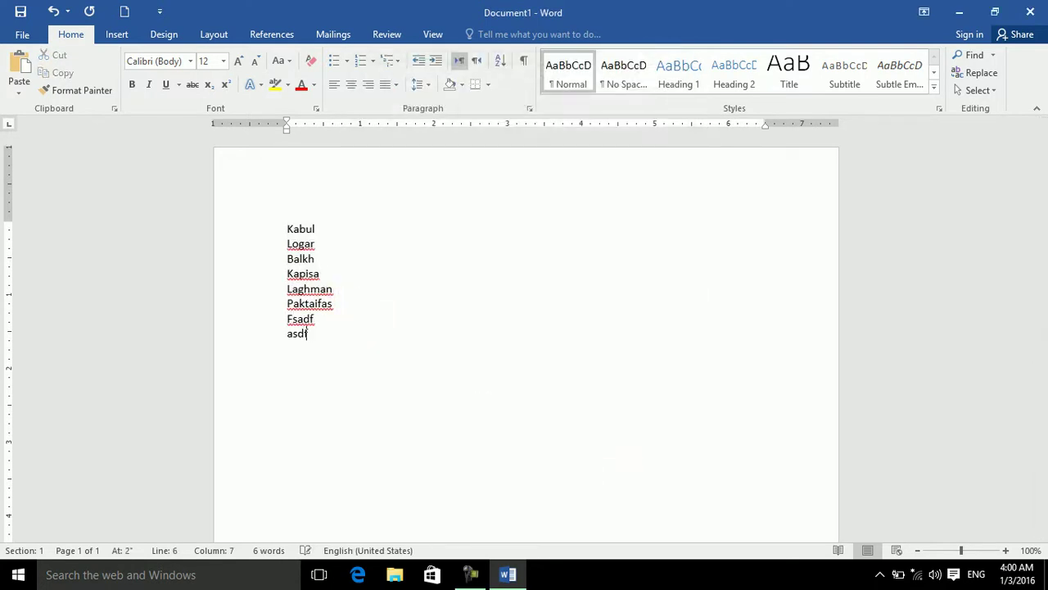
pyautogui.write(' fsadf asdfasf adf sad f as f asdfsadf sadfsad f')
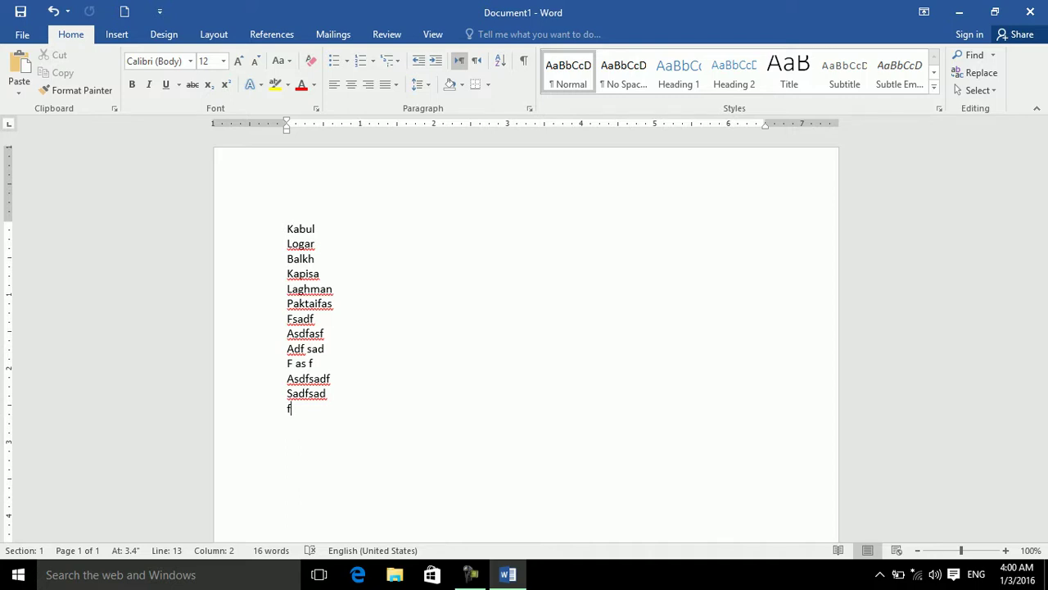
# Delete all the list text and look over the line spacing options without changing them
pyautogui.hotkey('ctrl', 'a')
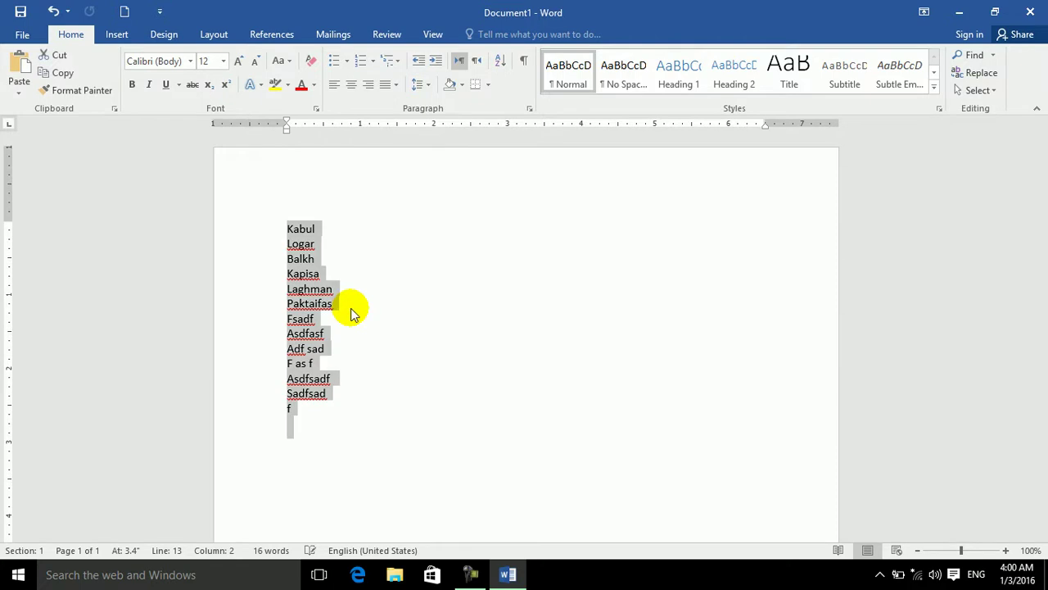
pyautogui.press('Delete')
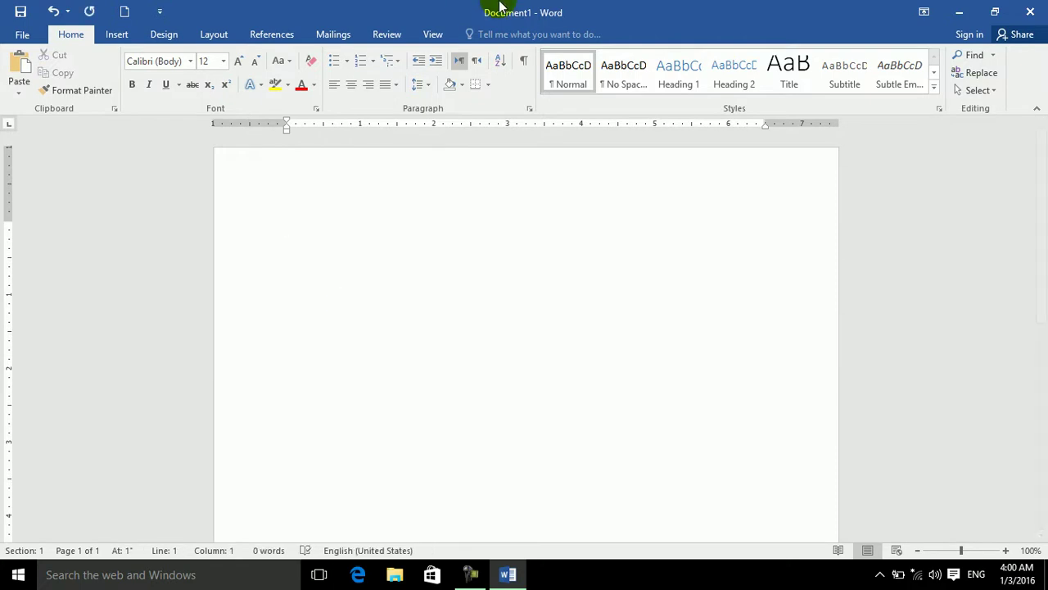
pyautogui.click(424, 84)
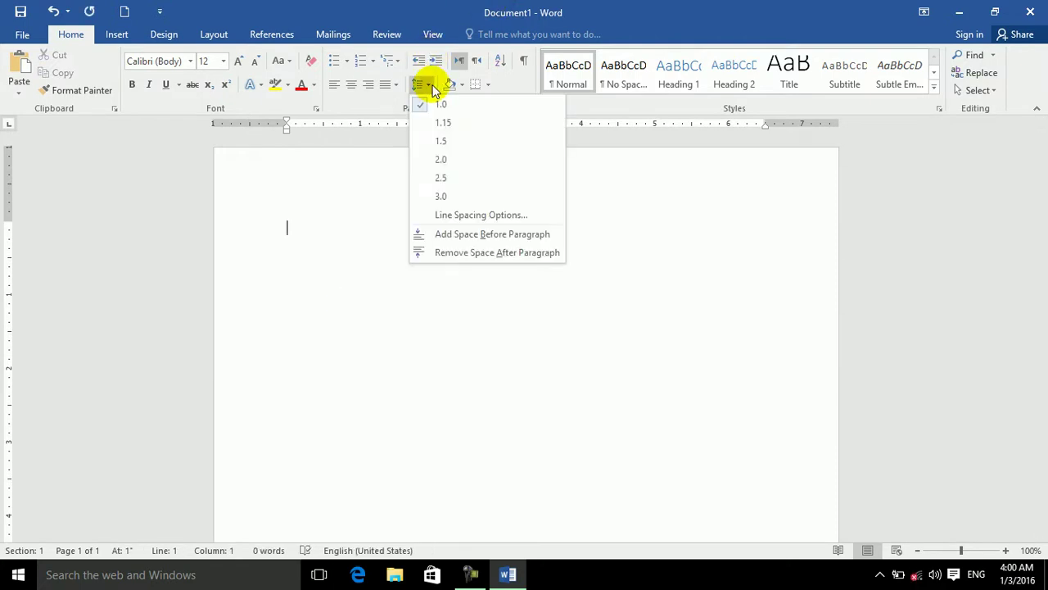
pyautogui.click(352, 244)
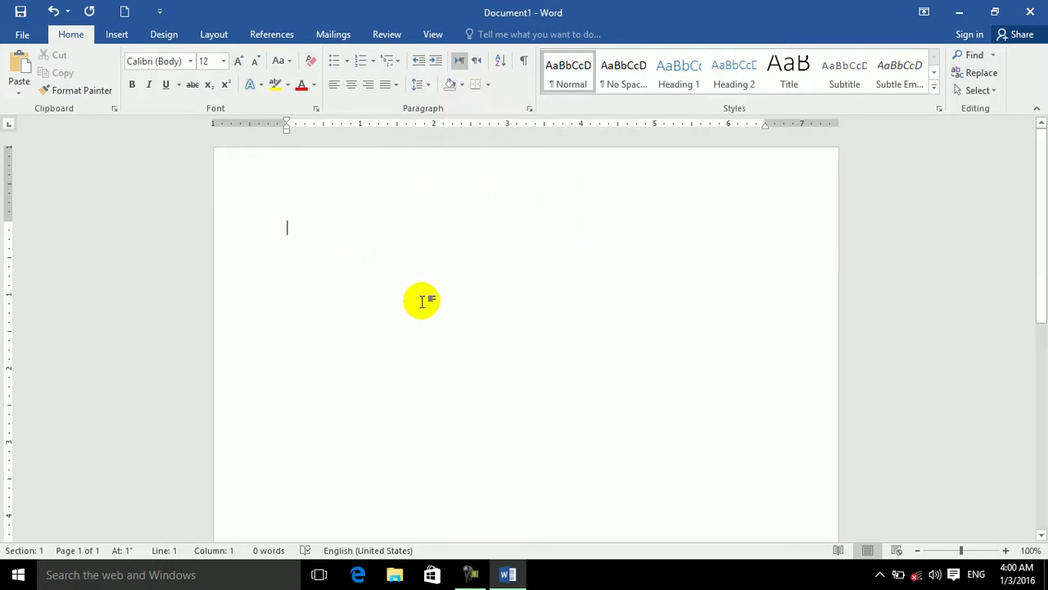
# Enter the heading "Shading:" in the empty document and enlarge it to font size 43
pyautogui.write('sah')
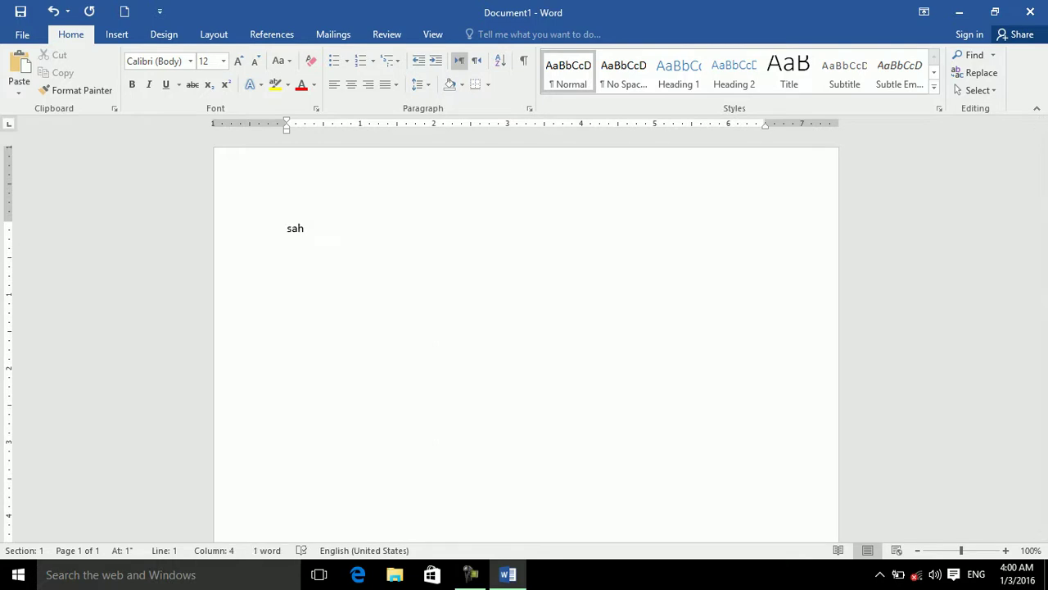
pyautogui.write('ding:')
pyautogui.hotkey('ctrl', 'a')
pyautogui.hotkey('ctrl', ']')
pyautogui.hotkey('ctrl', ']')
pyautogui.hotkey('ctrl', ']')
pyautogui.hotkey('ctrl', ']')
pyautogui.hotkey('ctrl', ']')
pyautogui.hotkey('ctrl', ']')
pyautogui.hotkey('ctrl', ']')
pyautogui.hotkey('ctrl', ']')
pyautogui.hotkey('ctrl', ']')
pyautogui.hotkey('ctrl', ']')
pyautogui.hotkey('ctrl', ']')
pyautogui.hotkey('ctrl', ']')
pyautogui.hotkey('ctrl', ']')
pyautogui.hotkey('ctrl', ']')
pyautogui.hotkey('ctrl', ']')
pyautogui.hotkey('ctrl', ']')
pyautogui.hotkey('ctrl', ']')
pyautogui.hotkey('ctrl', ']')
pyautogui.hotkey('ctrl', ']')
pyautogui.hotkey('ctrl', ']')
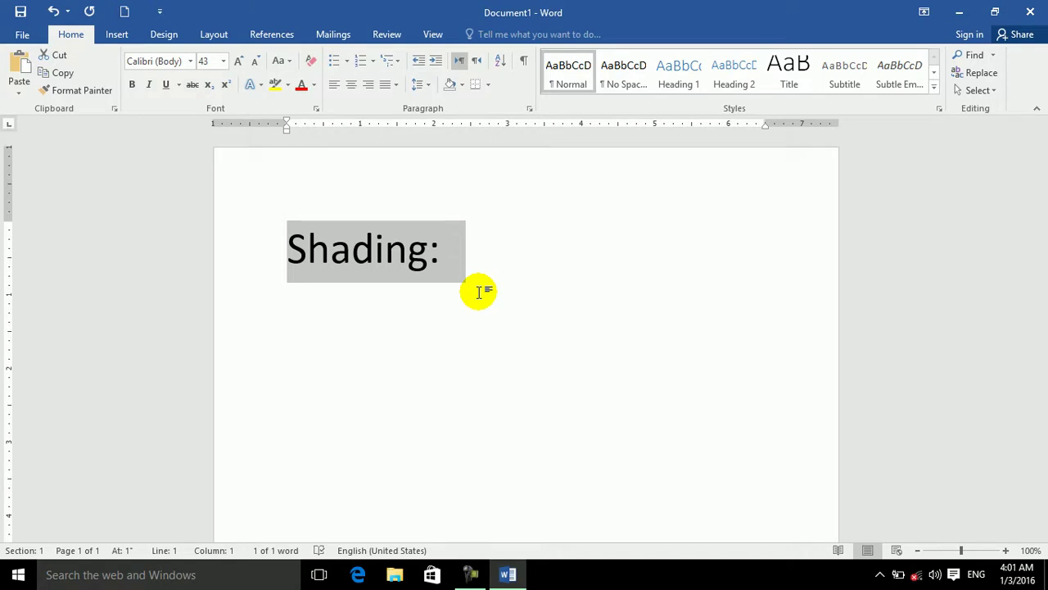
# Shade the selected "Shading:" paragraph with a light orange theme color and deselect the text
pyautogui.press('alt')
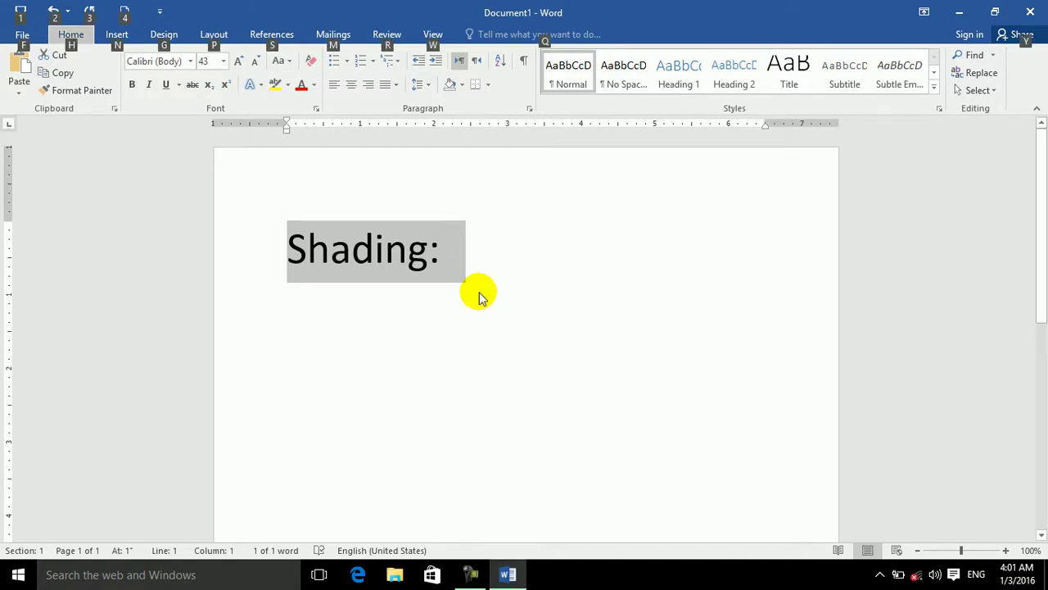
pyautogui.press('h')
pyautogui.press('h')
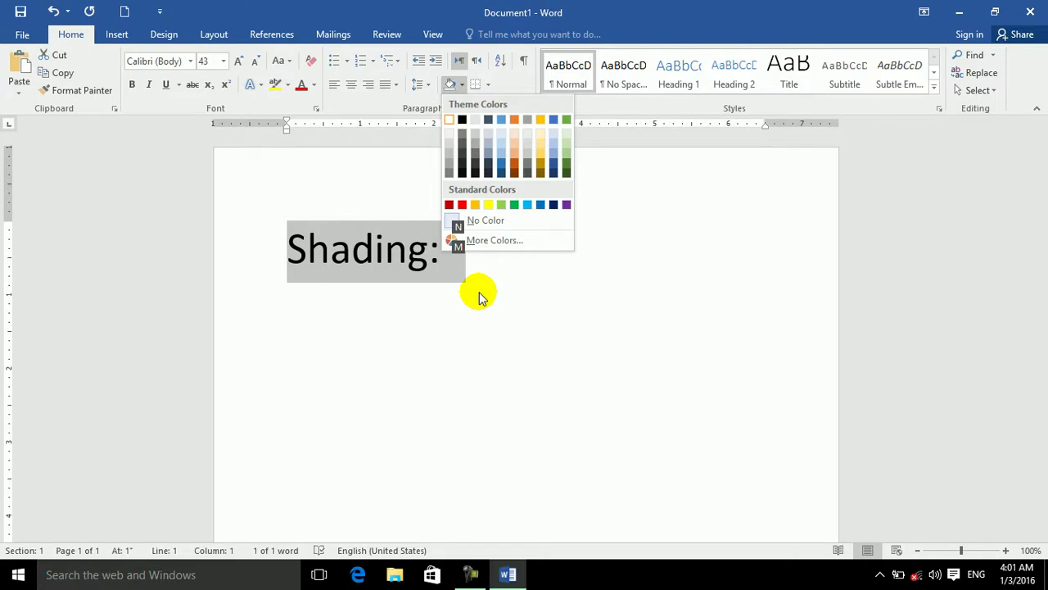
pyautogui.press('Down')
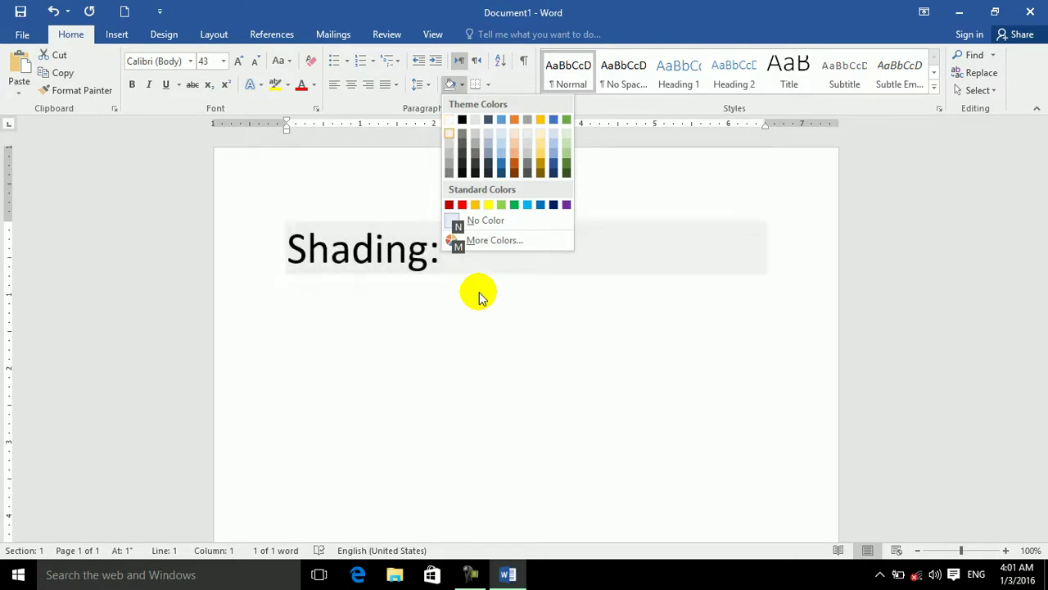
pyautogui.click(514, 157)
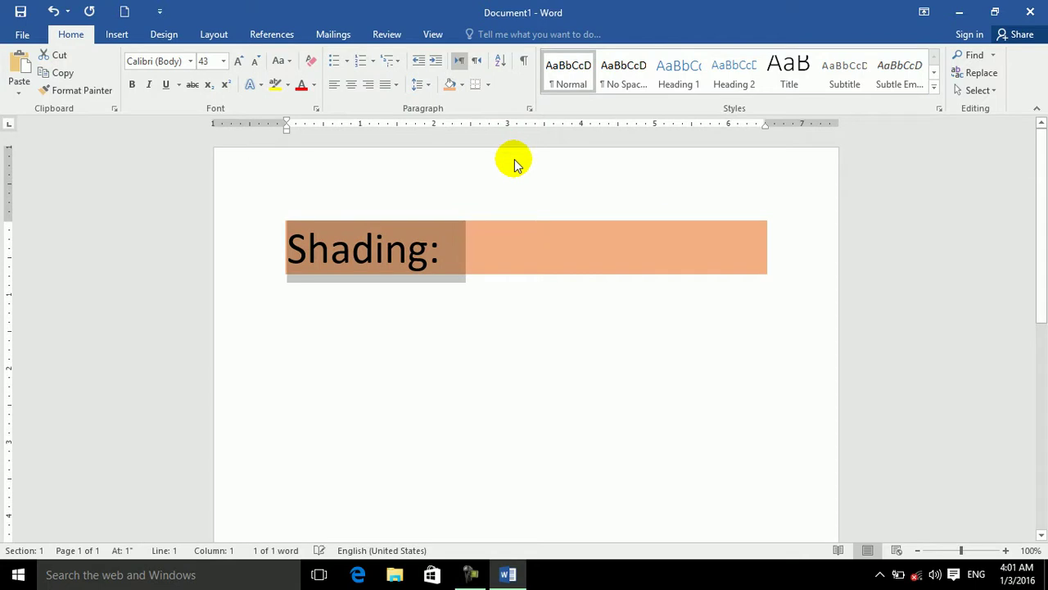
pyautogui.click(535, 322)
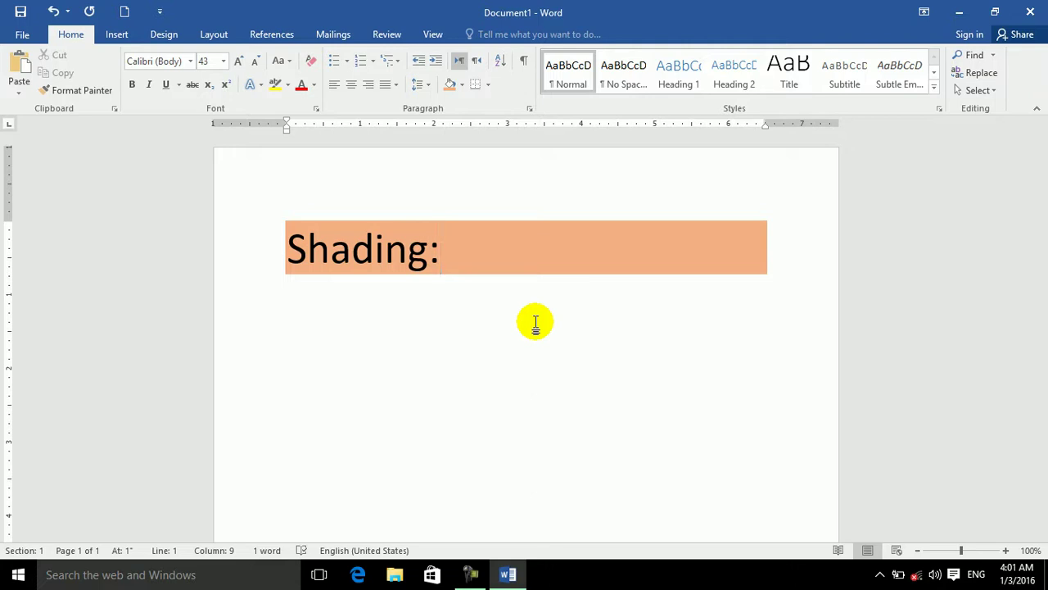
# Examine the shading color palette for the heading twice without choosing another color
pyautogui.press('alt')
pyautogui.press('h')
pyautogui.press('h')
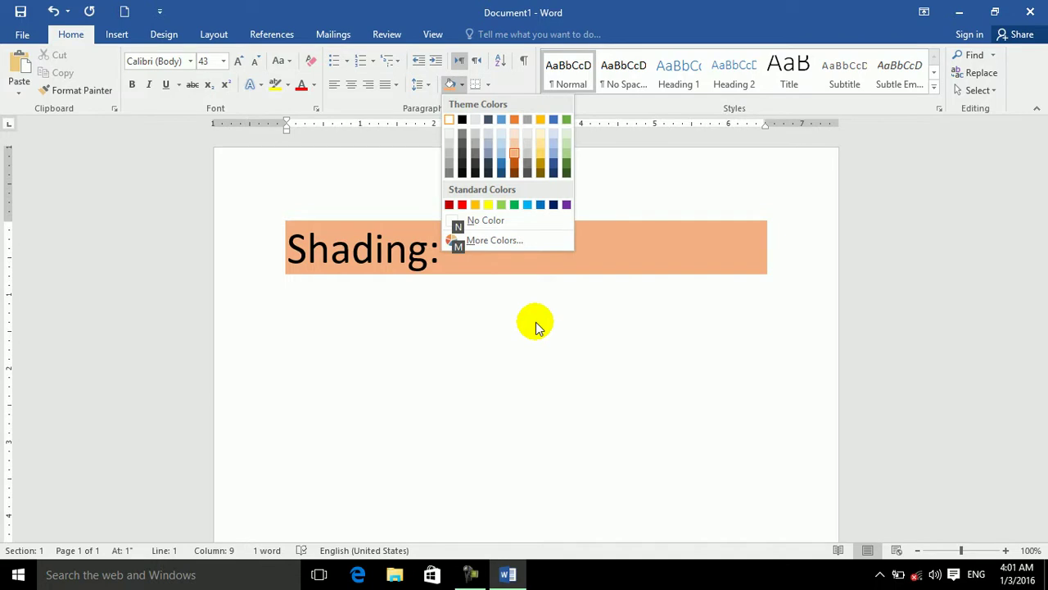
pyautogui.click(537, 326)
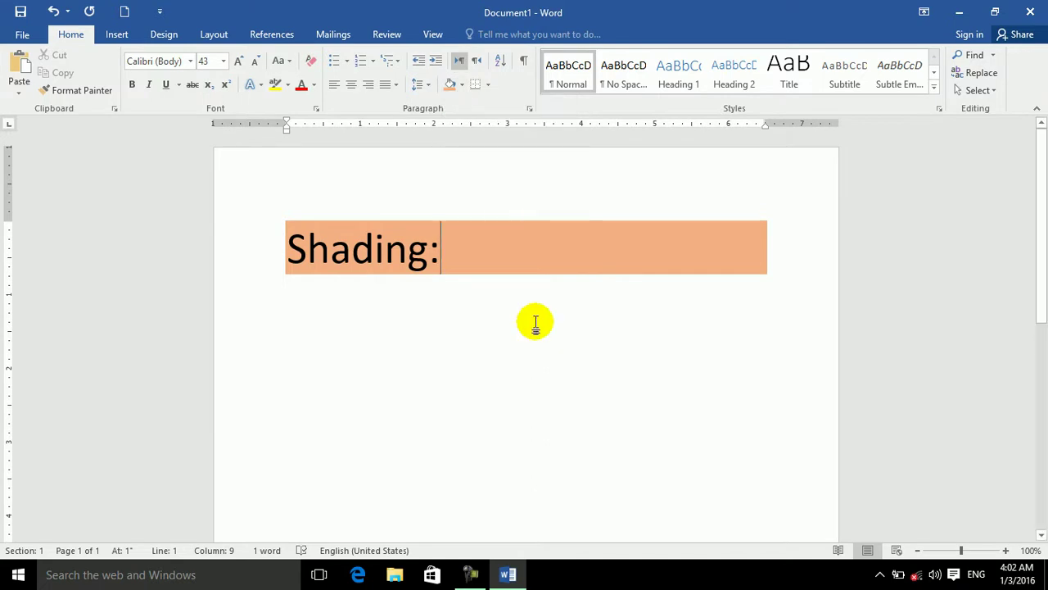
pyautogui.press('alt')
pyautogui.press('h')
pyautogui.press('h')
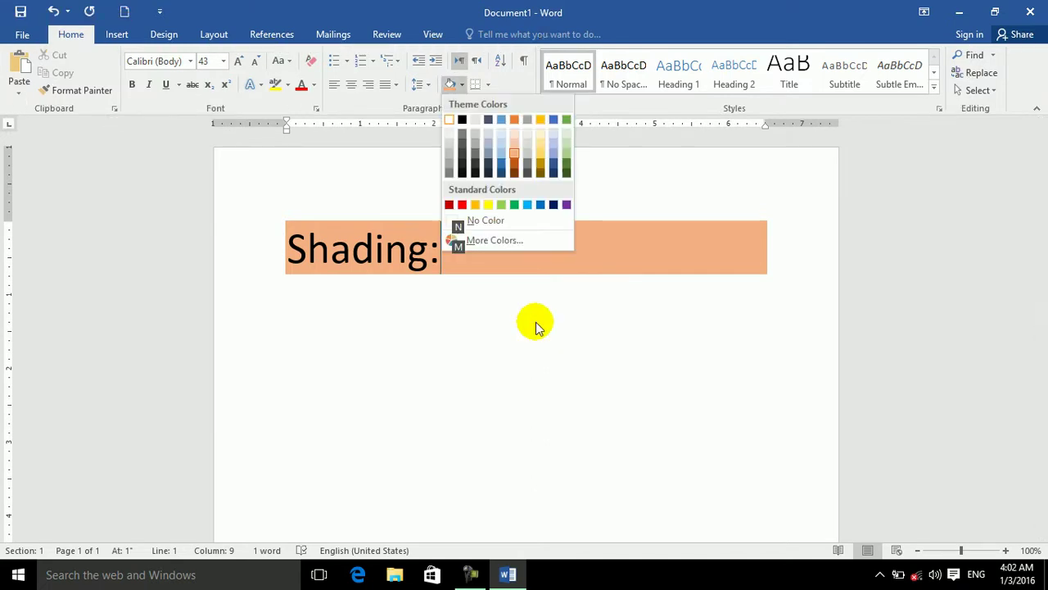
pyautogui.click(535, 321)
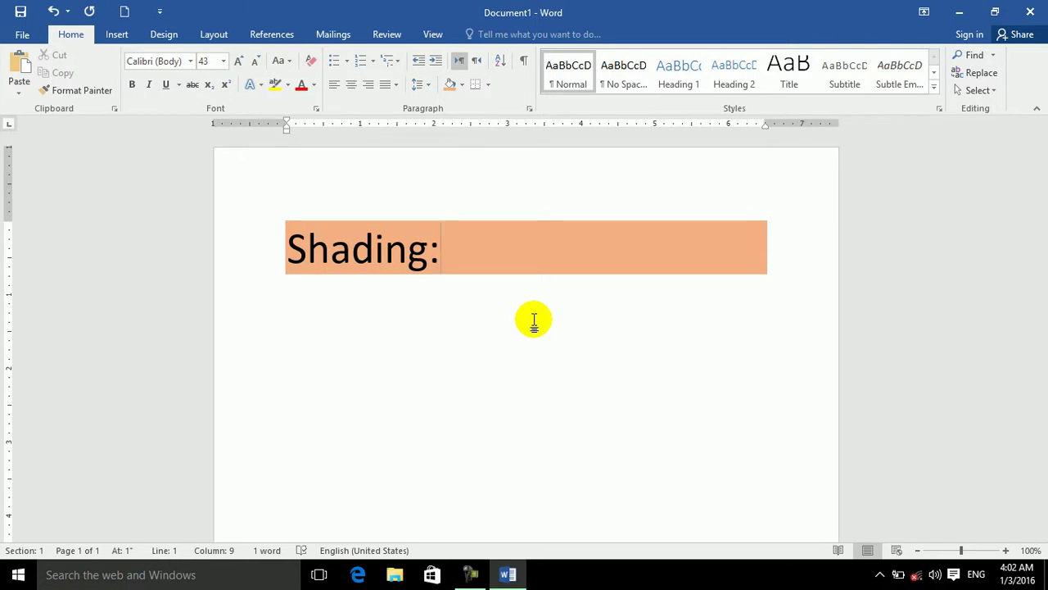
pyautogui.click(493, 290)
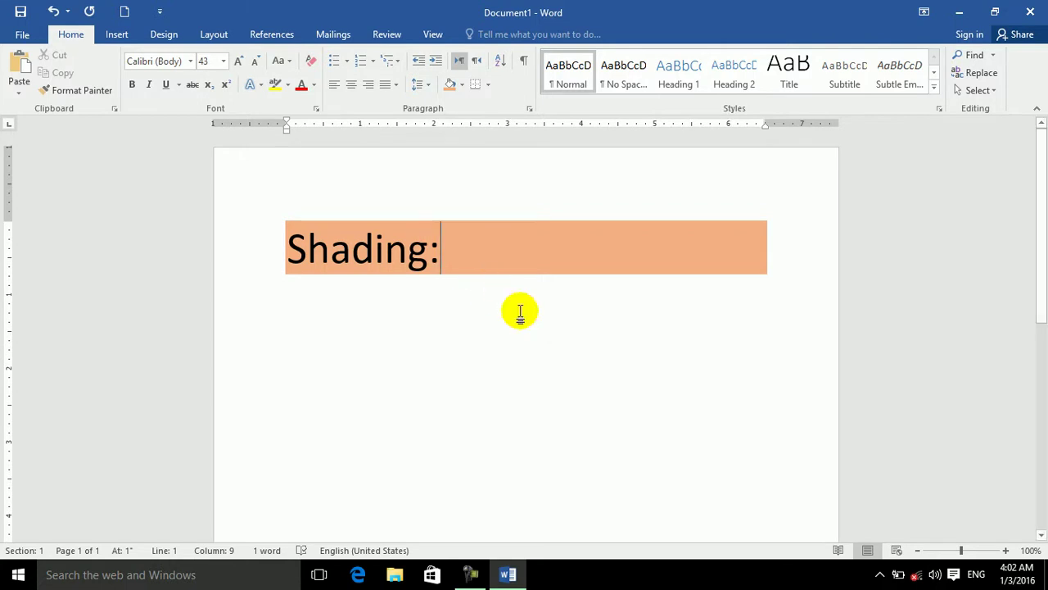
# Add a new line below the "Shading:" heading and set its shading to No Color
pyautogui.press('Return')
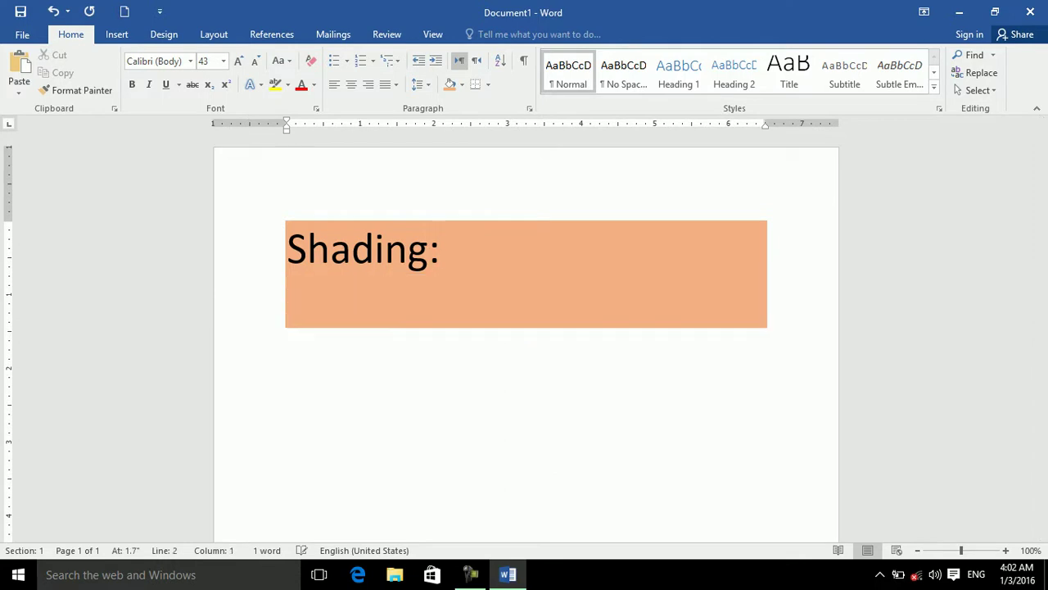
pyautogui.click(462, 85)
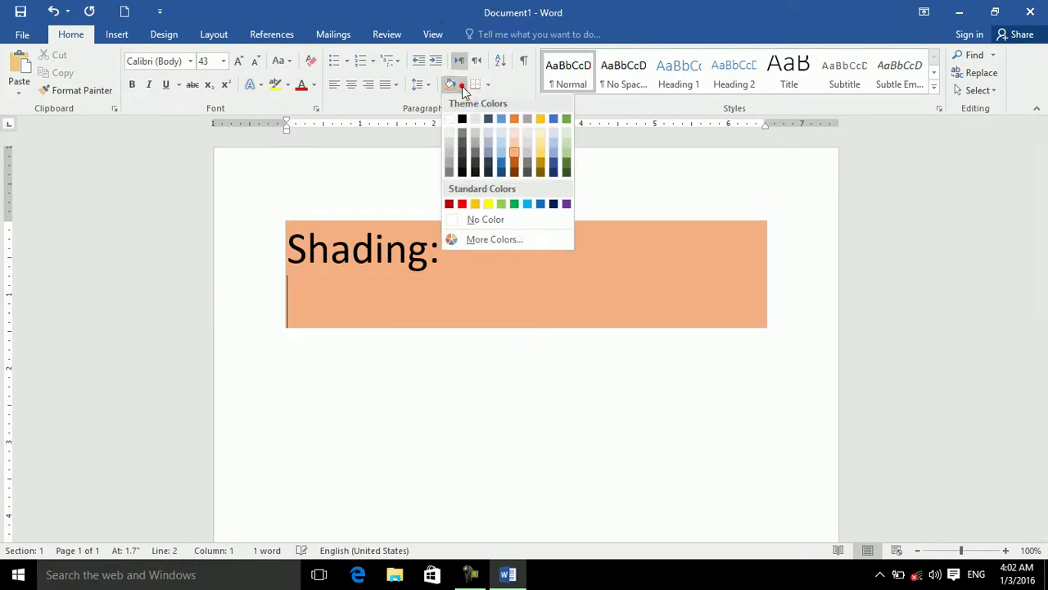
pyautogui.click(463, 218)
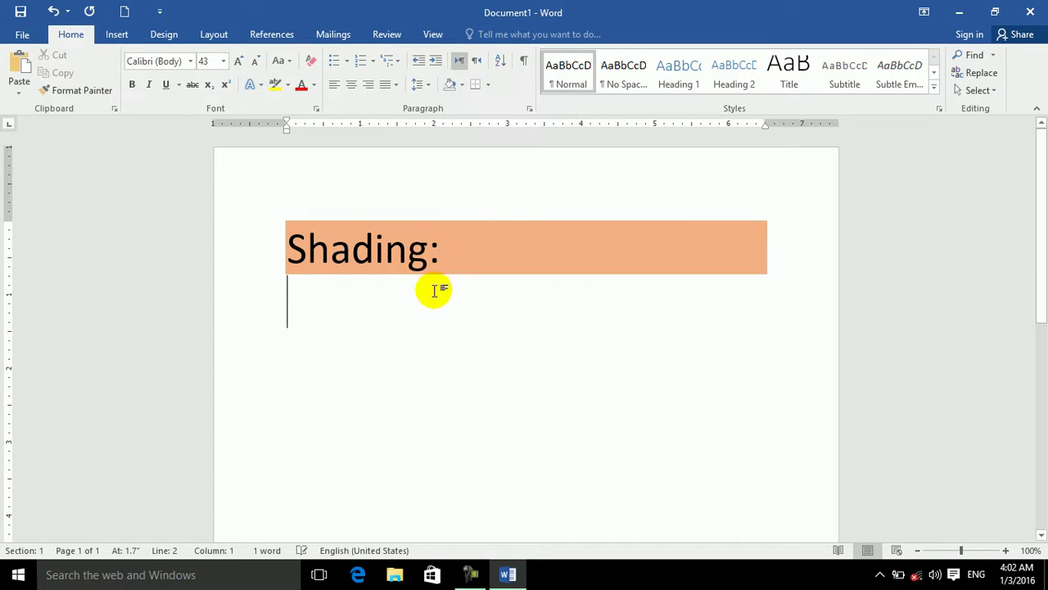
# Reset the new line's character formatting and generate sample paragraphs below the heading with the =rand() function
pyautogui.hotkey('ctrl', 'space')
pyautogui.write('=ramd')
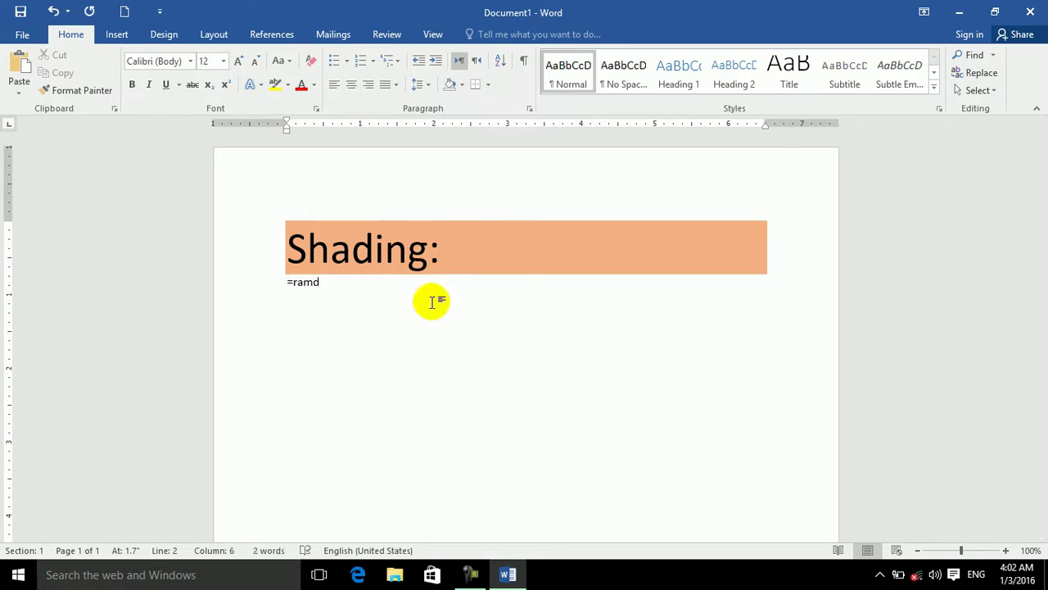
pyautogui.press('BackSpace')
pyautogui.press('BackSpace')
pyautogui.write('nd()')
pyautogui.press('Return')
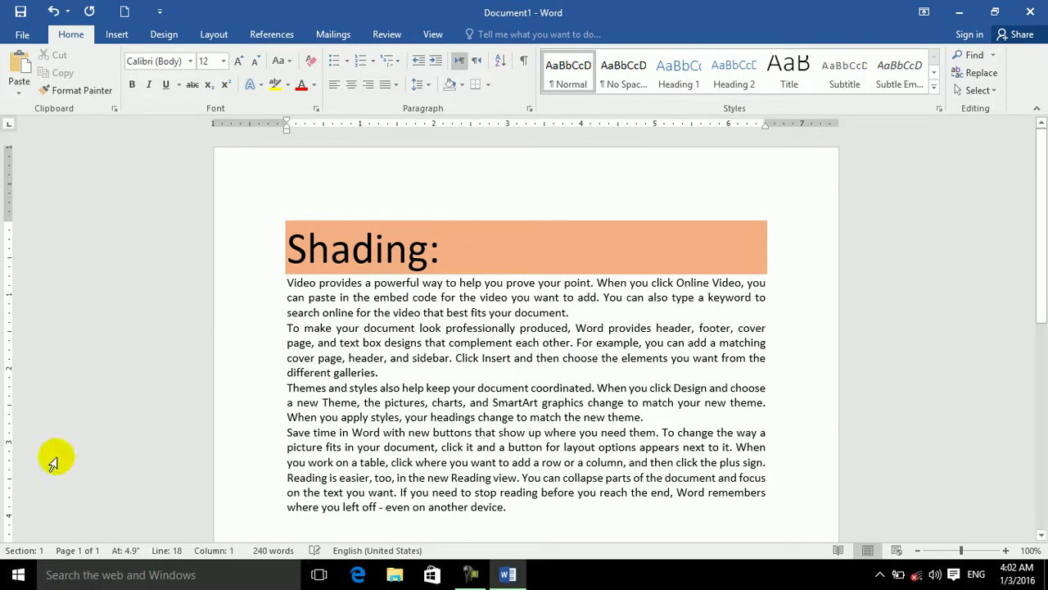
# Shade the third and fourth sample paragraphs, from "Themes and styles" to "the plus sign", with the black theme color
pyautogui.moveTo(380, 447); pyautogui.dragTo(297, 403)
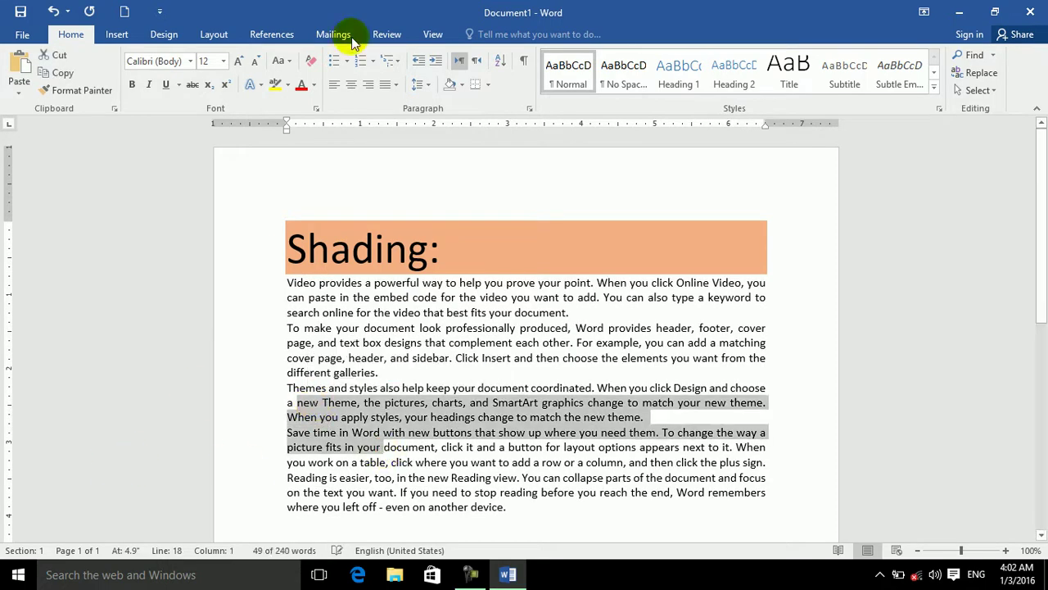
pyautogui.click(462, 84)
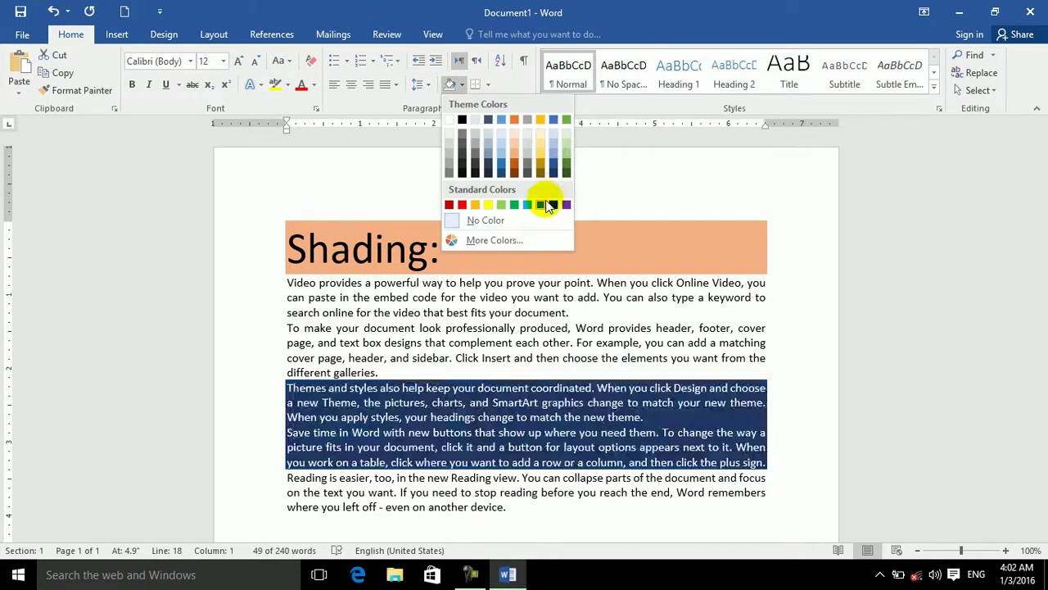
pyautogui.click(462, 119)
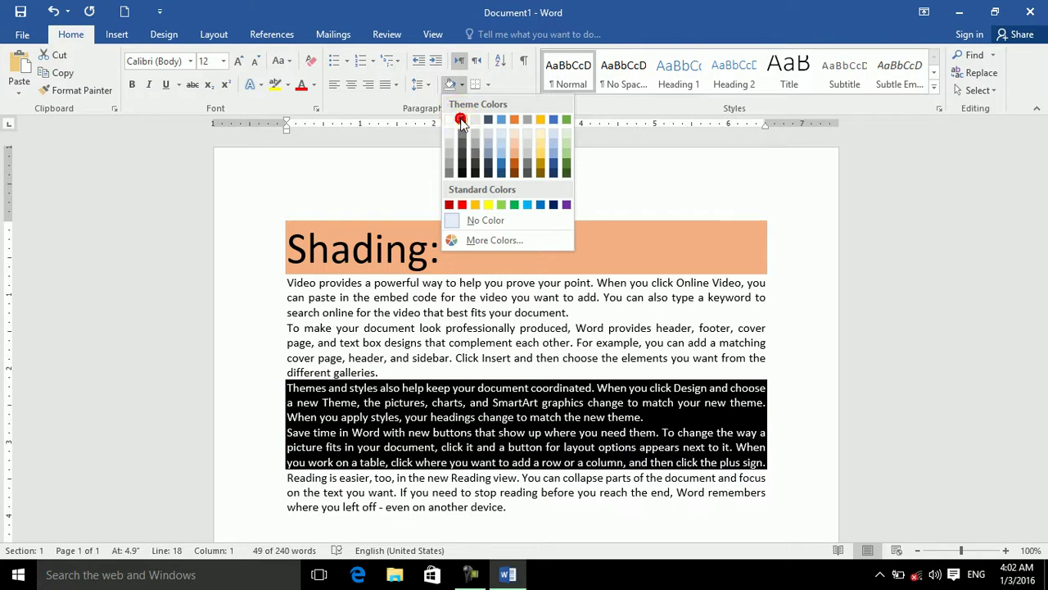
# Apply a black text highlight from "in the embed code" in the first paragraph to "complement" in the second, and deselect it
pyautogui.moveTo(470, 341); pyautogui.dragTo(349, 302)
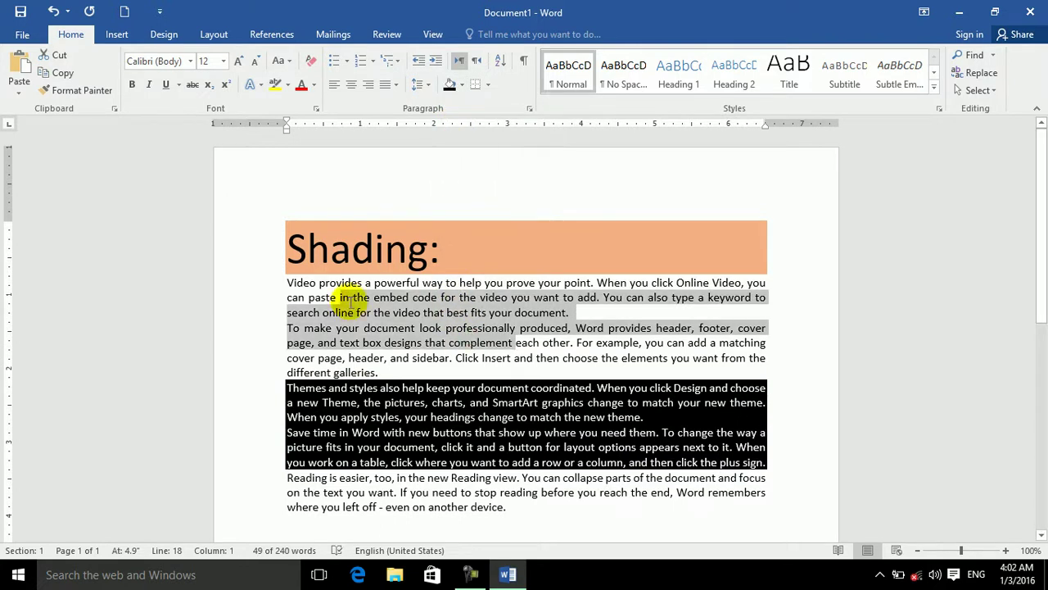
pyautogui.click(288, 85)
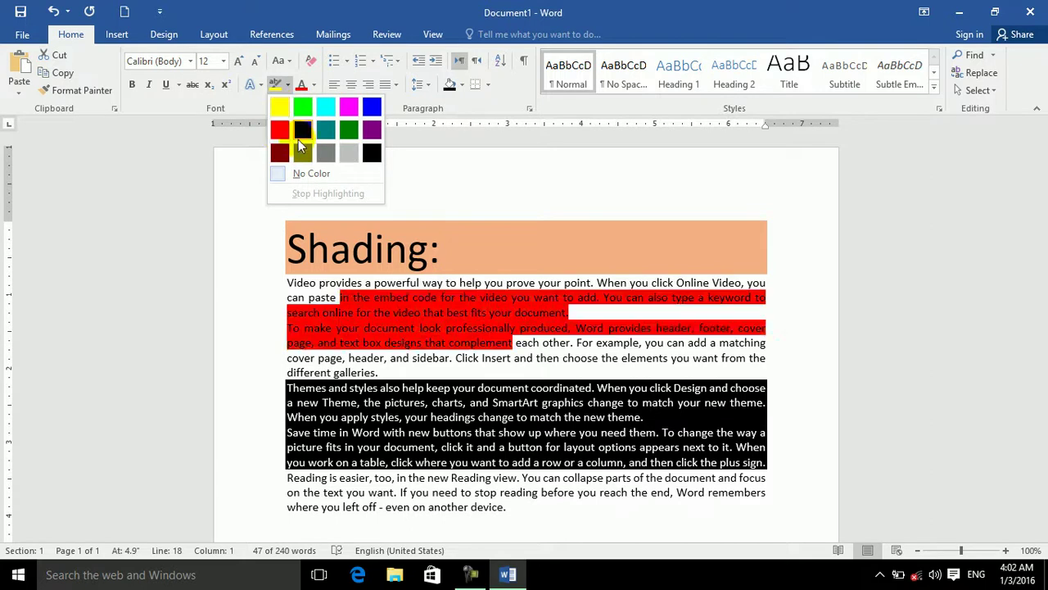
pyautogui.click(370, 153)
pyautogui.press('Left')
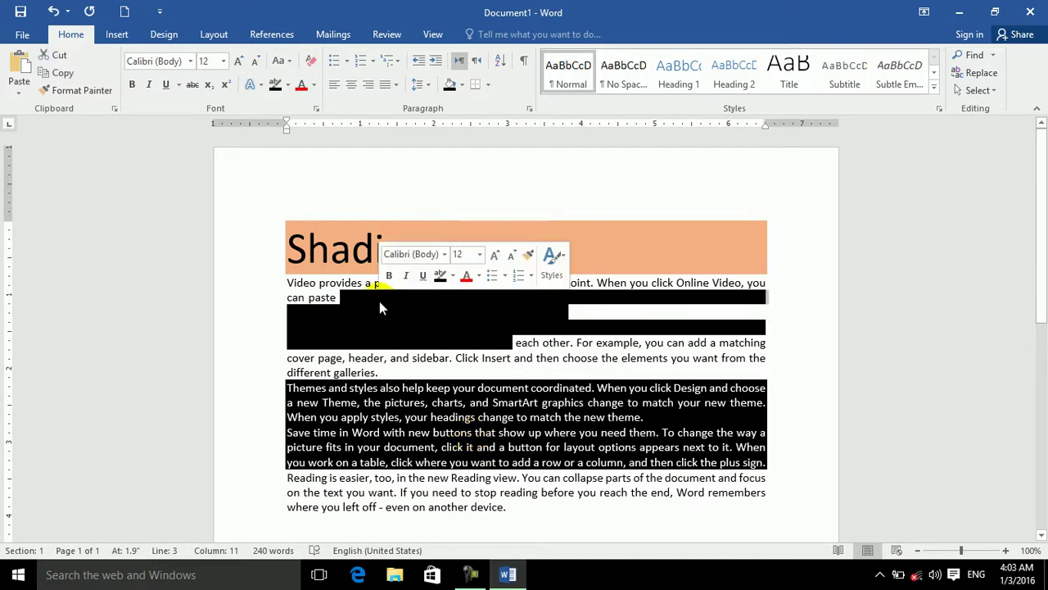
# Remove the highlight from the last line of the first sample paragraph and from the second paragraph
pyautogui.moveTo(533, 358); pyautogui.dragTo(282, 305)
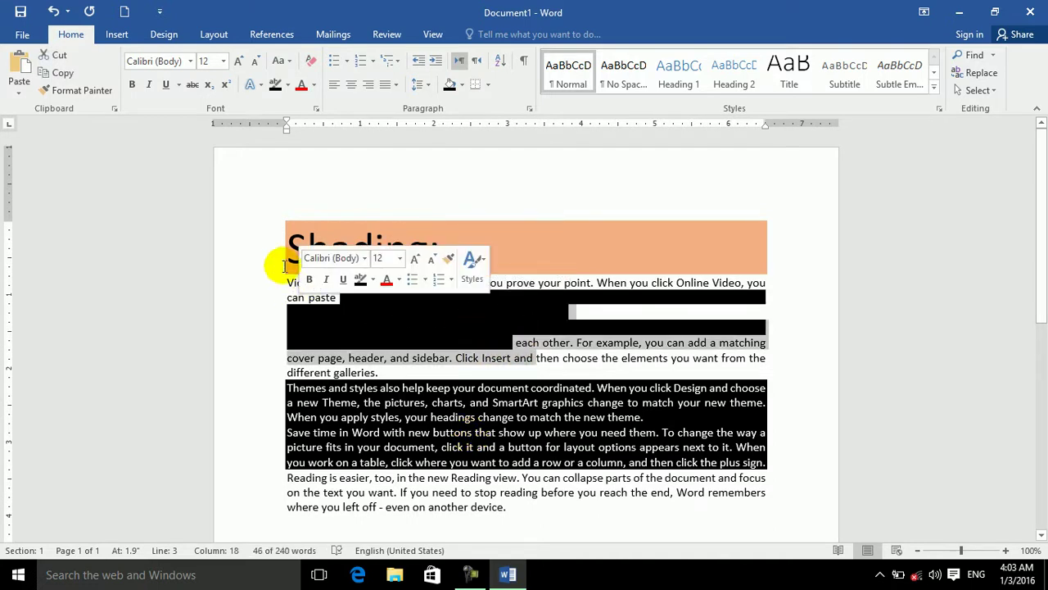
pyautogui.click(287, 86)
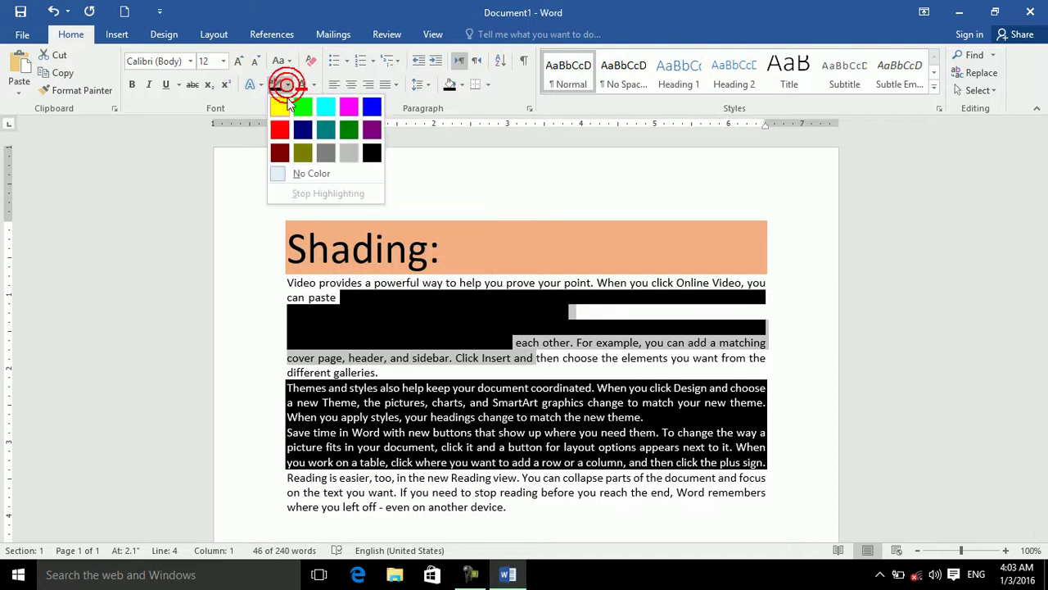
pyautogui.click(292, 173)
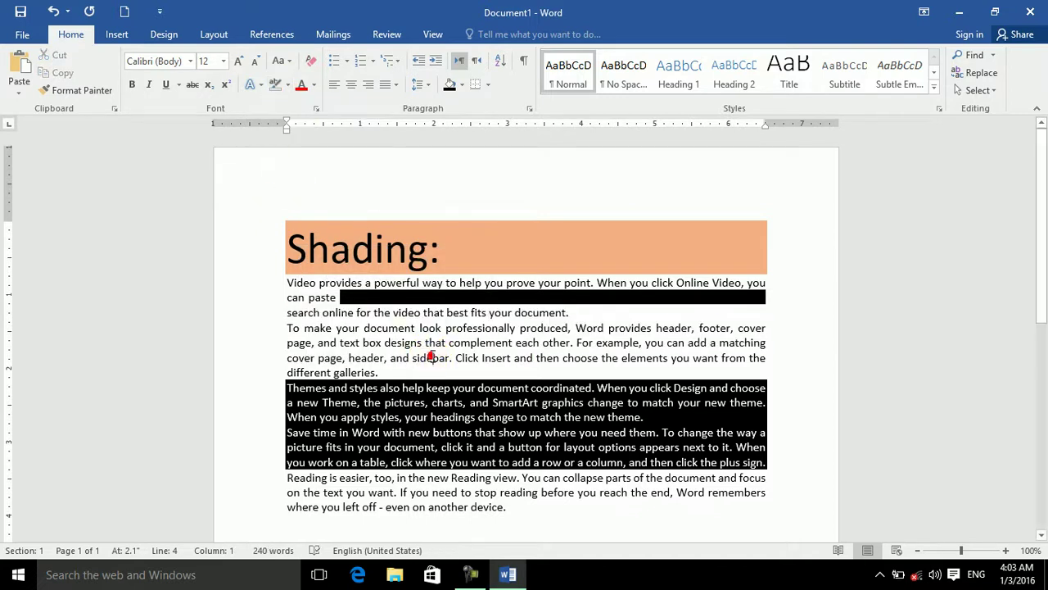
pyautogui.moveTo(507, 509); pyautogui.dragTo(286, 245)
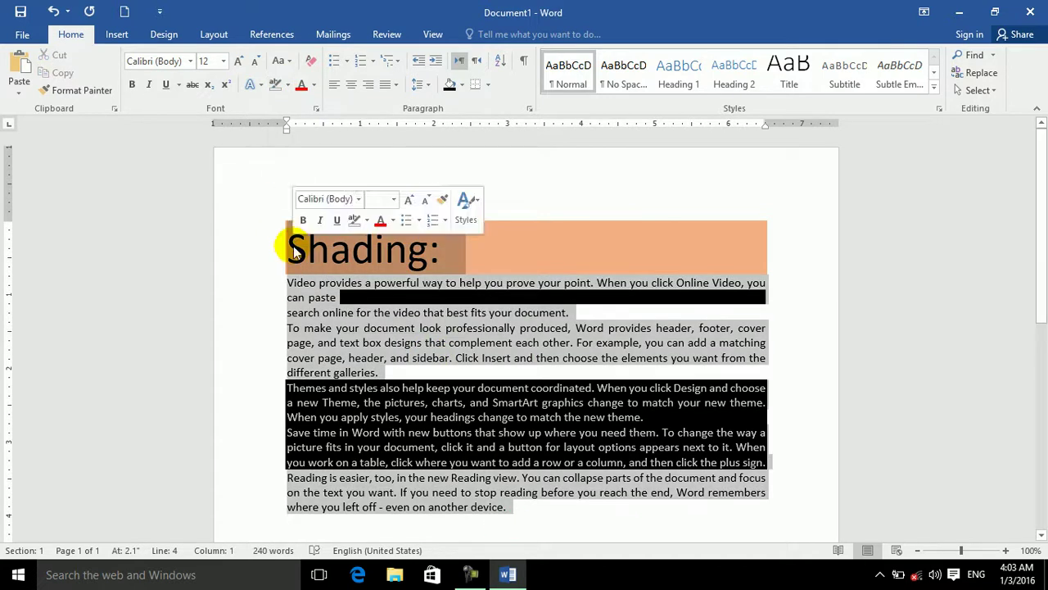
pyautogui.click(461, 84)
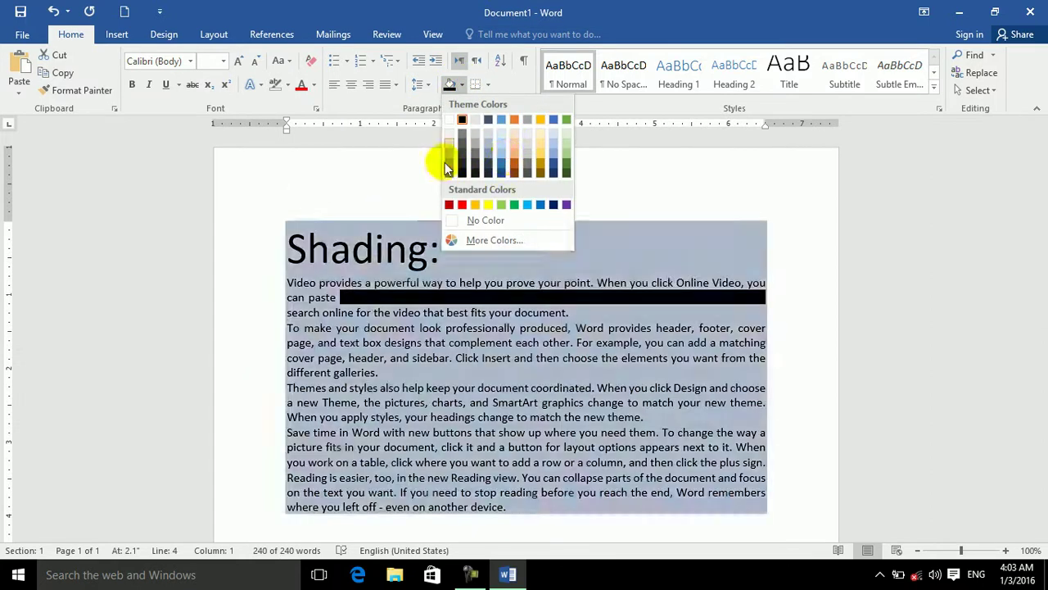
pyautogui.click(514, 176)
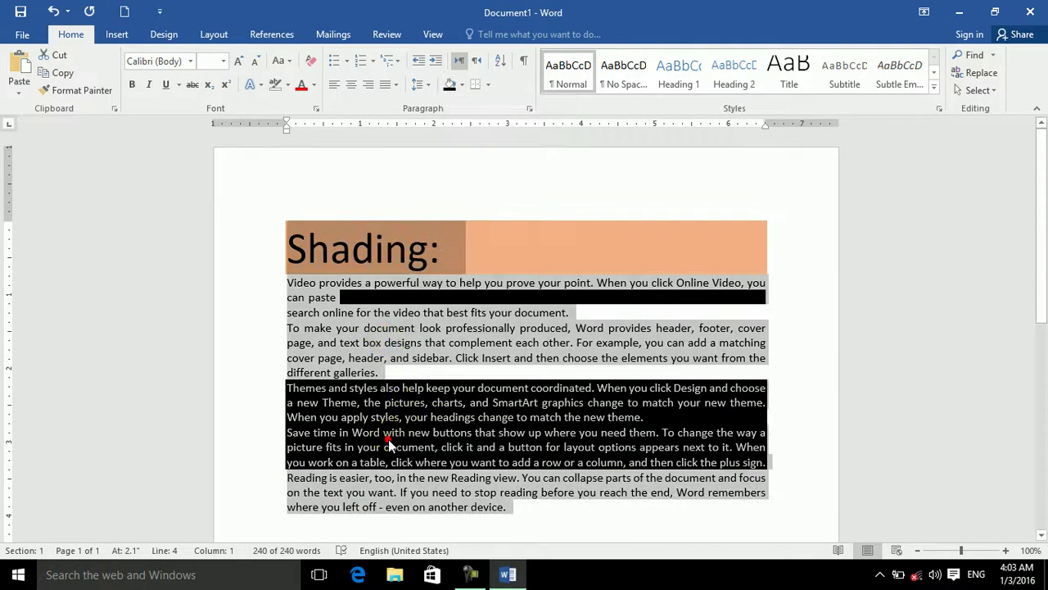
# Shade the second sample paragraph, beginning "To make your document", with the lightest green theme color
pyautogui.click(377, 329)
pyautogui.click(462, 85)
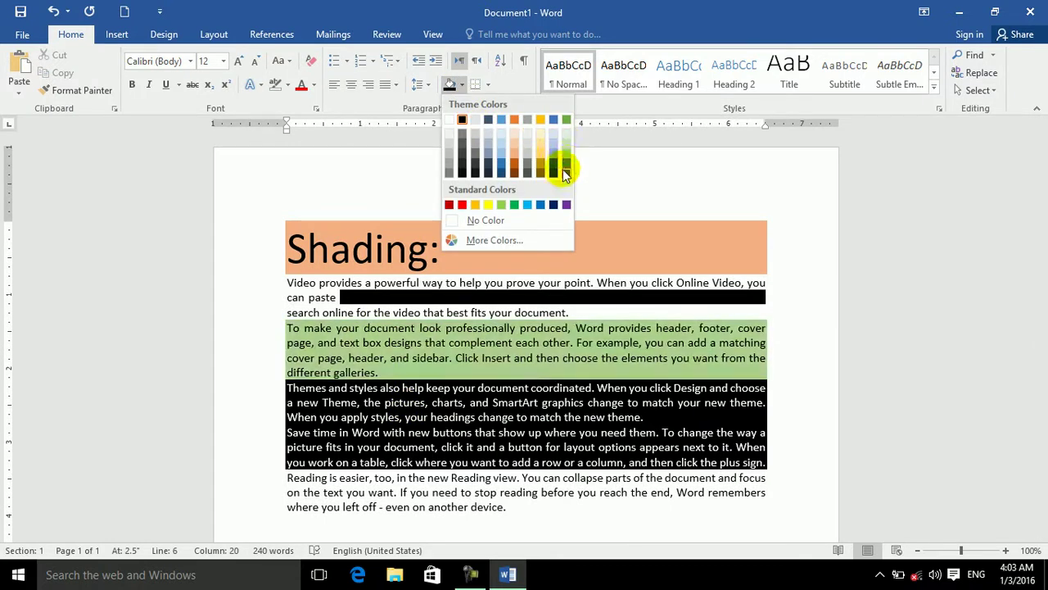
pyautogui.click(563, 140)
# Replace the heading word "Shading" with "borders", keeping the colon
pyautogui.click(480, 251)
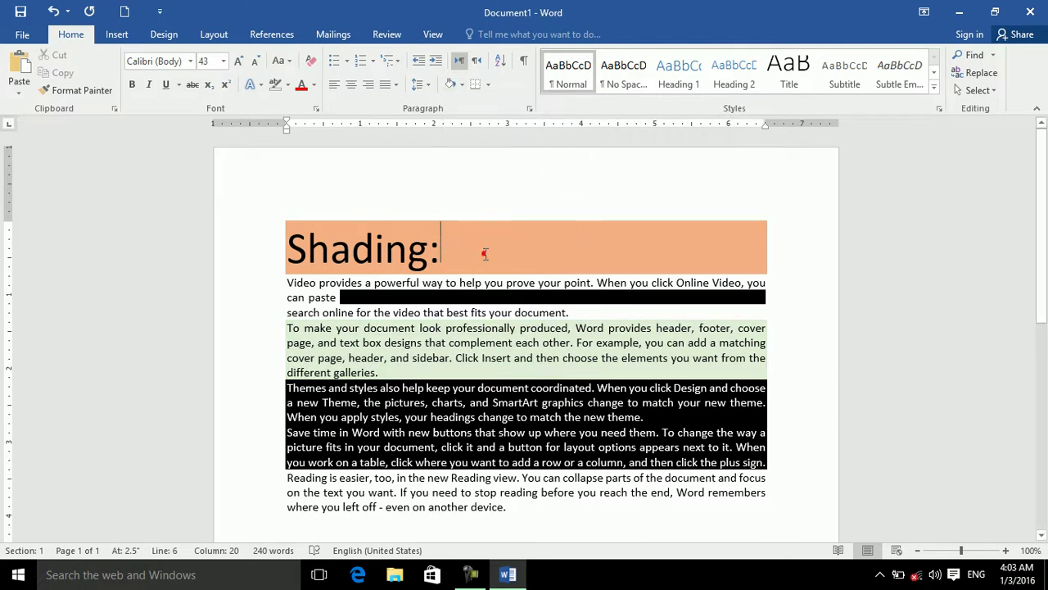
pyautogui.click(488, 85)
pyautogui.click(489, 86)
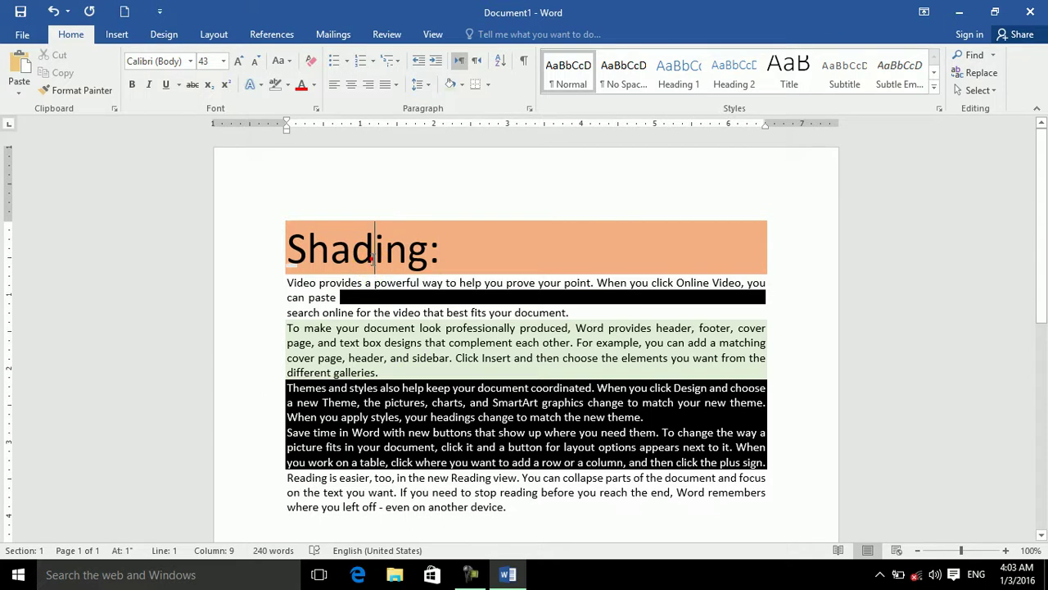
pyautogui.moveTo(287, 246); pyautogui.dragTo(373, 258)
pyautogui.write('borde')
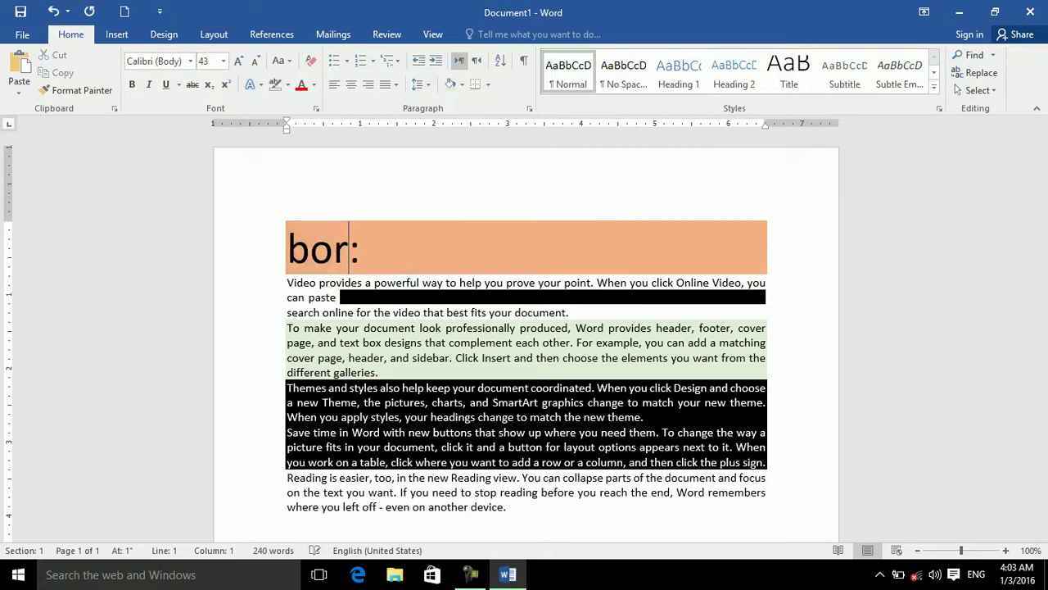
pyautogui.write('rs')
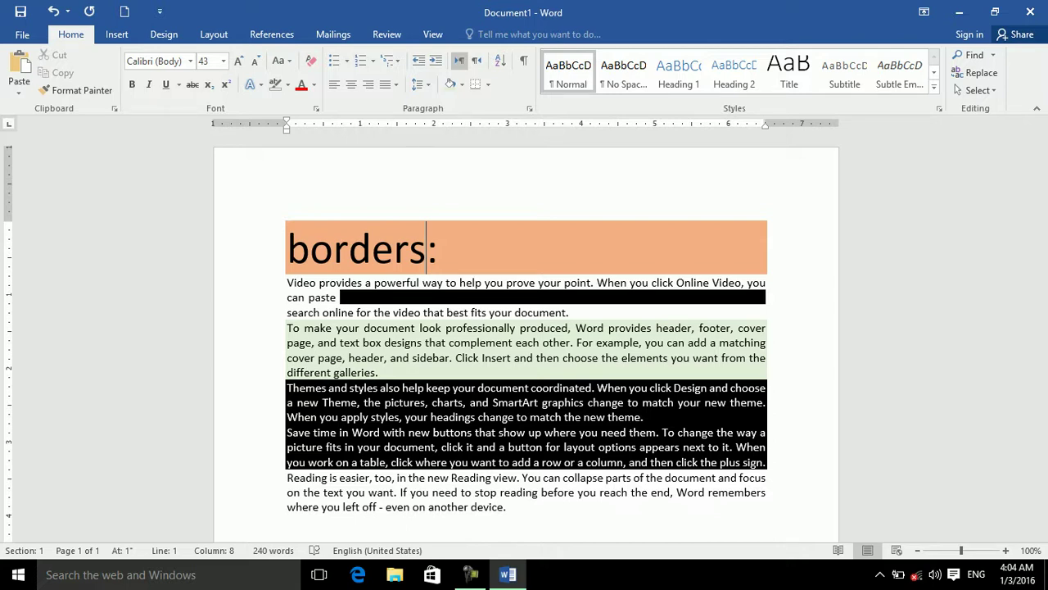
# Remove the paragraph shading from the whole document by setting it to No Color
pyautogui.hotkey('ctrl', 'a')
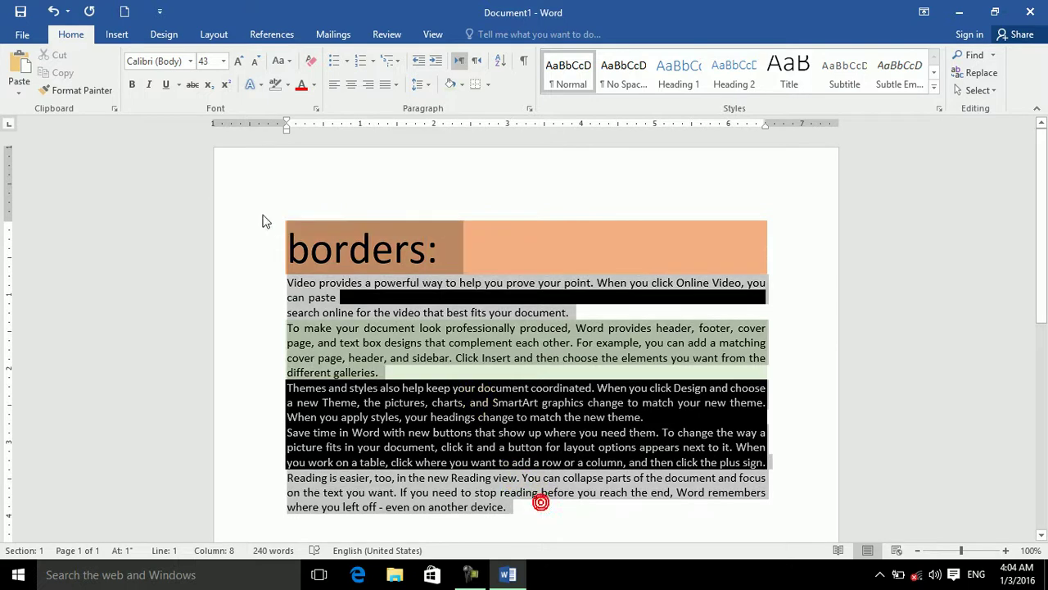
pyautogui.click(461, 85)
pyautogui.click(471, 224)
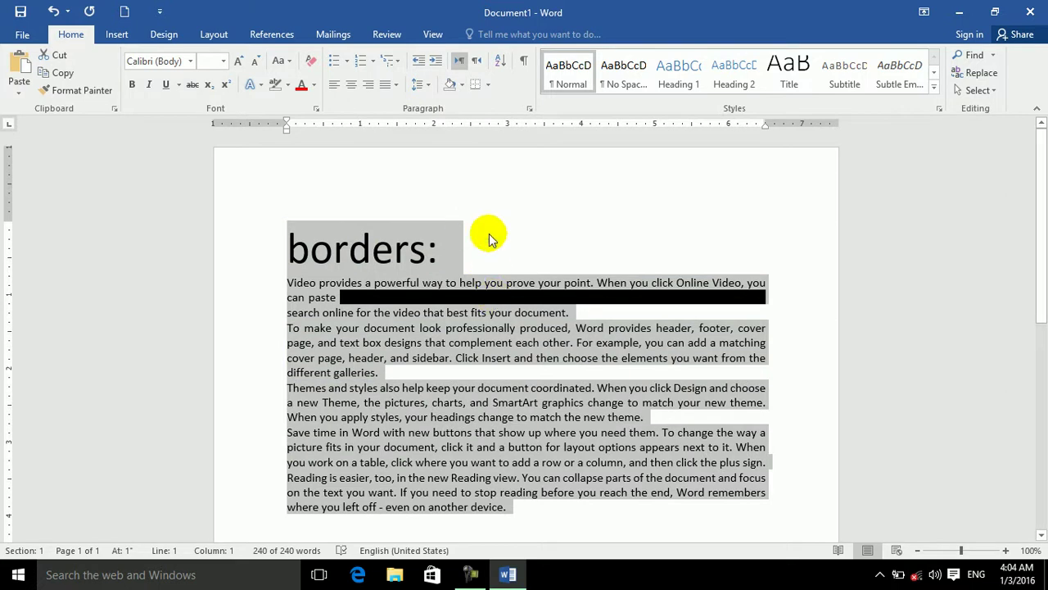
# Clear the remaining black highlight from the second line of the first sample paragraph and deselect the text
pyautogui.doubleClick(416, 301)
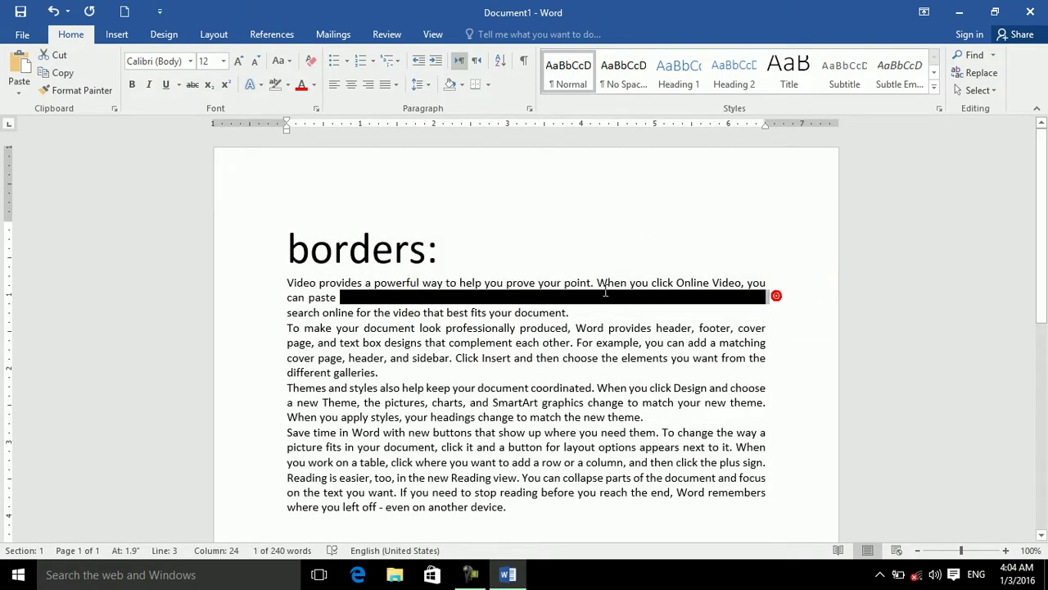
pyautogui.moveTo(418, 303); pyautogui.dragTo(310, 299)
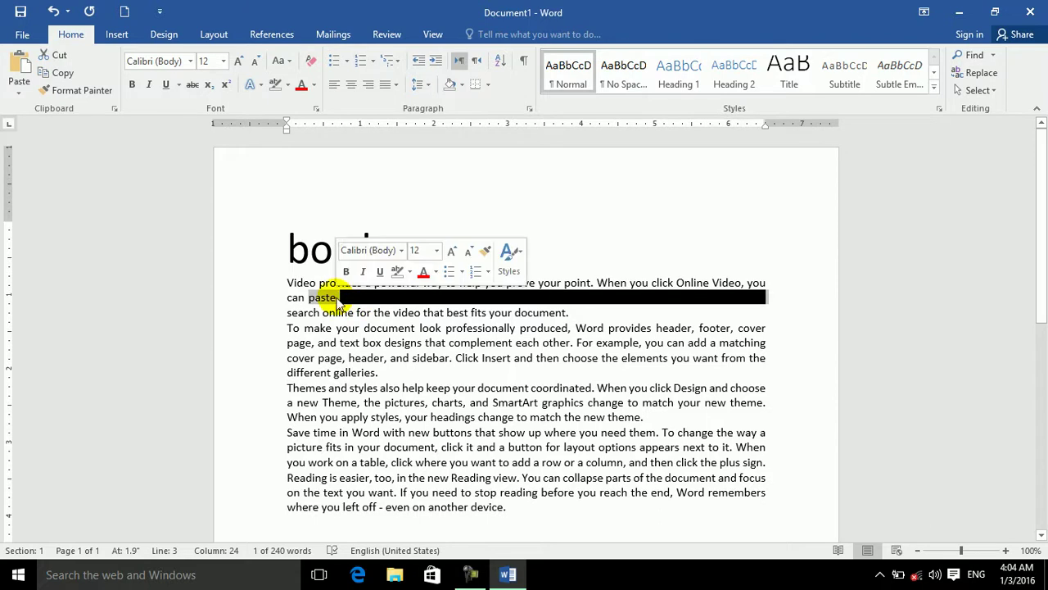
pyautogui.click(288, 84)
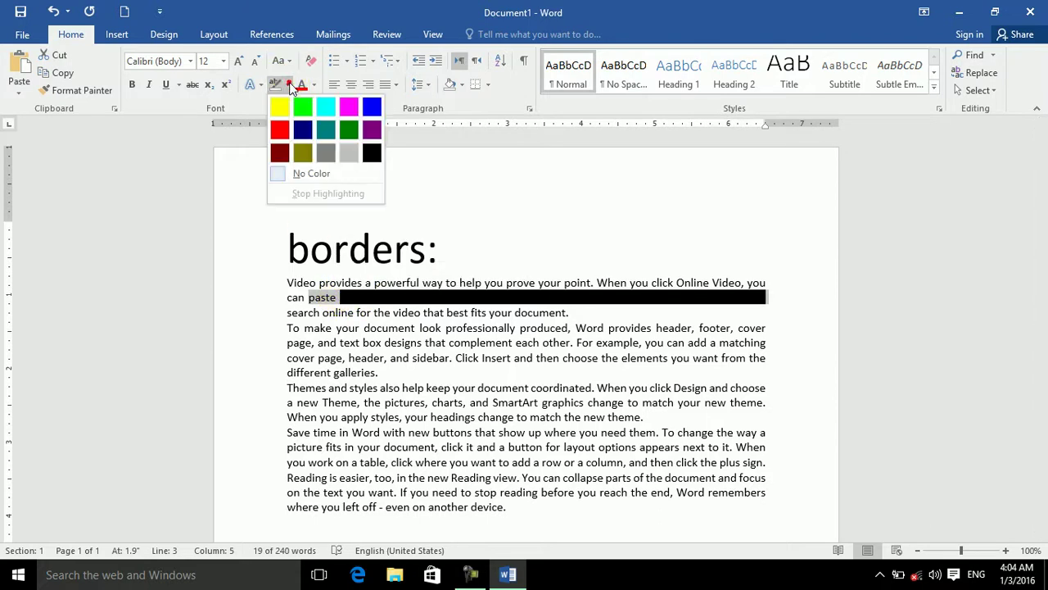
pyautogui.click(291, 171)
pyautogui.click(412, 343)
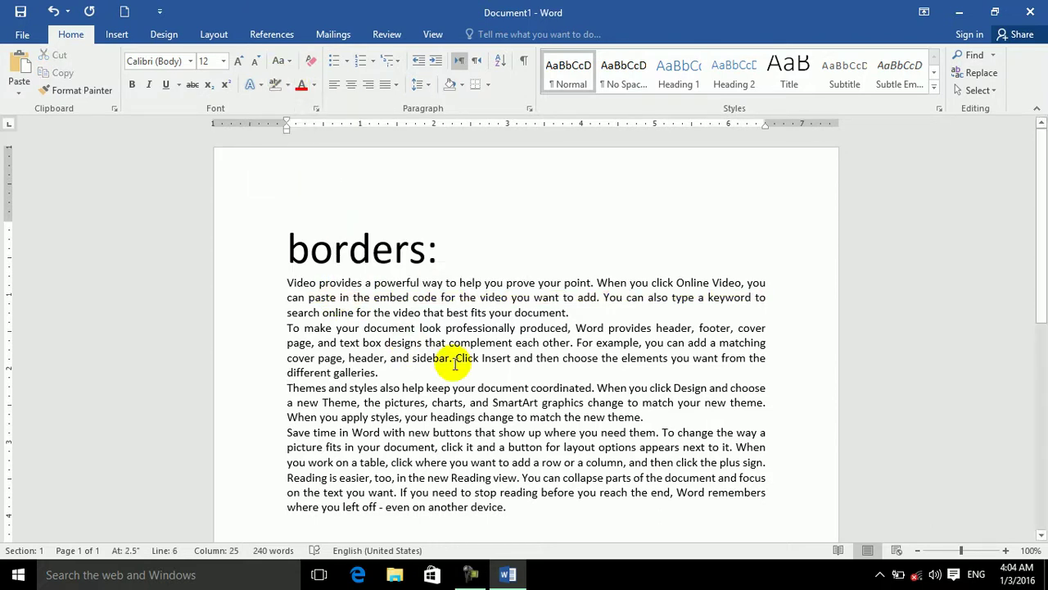
# Preview the paragraph border options on the whole document without applying any of them
pyautogui.hotkey('ctrl', 'a')
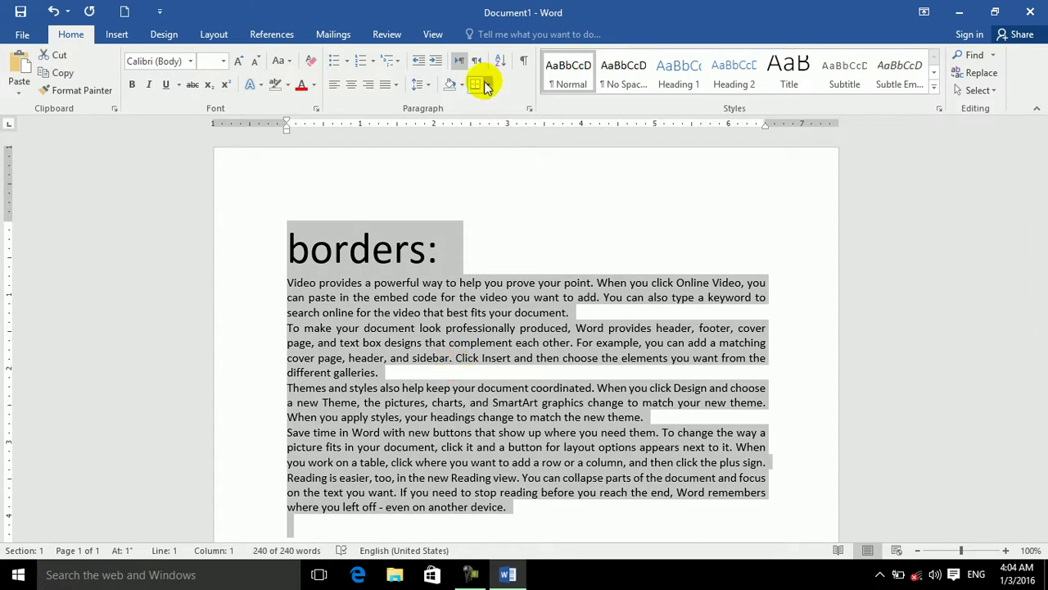
pyautogui.click(487, 84)
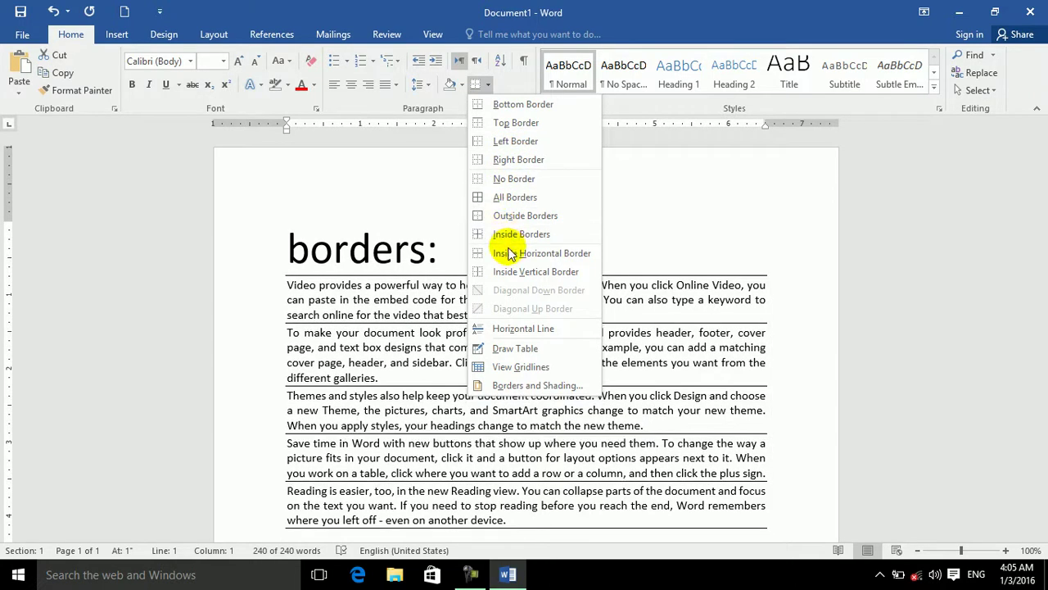
pyautogui.click(414, 335)
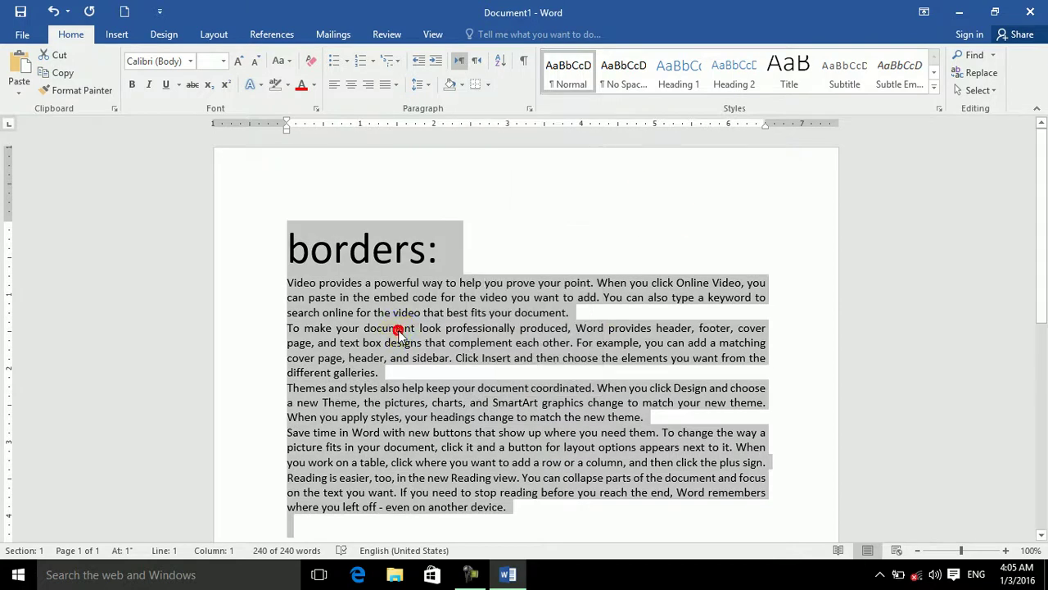
# Delete all the document's text and insert a table with 3 columns and 8 rows
pyautogui.press('Delete')
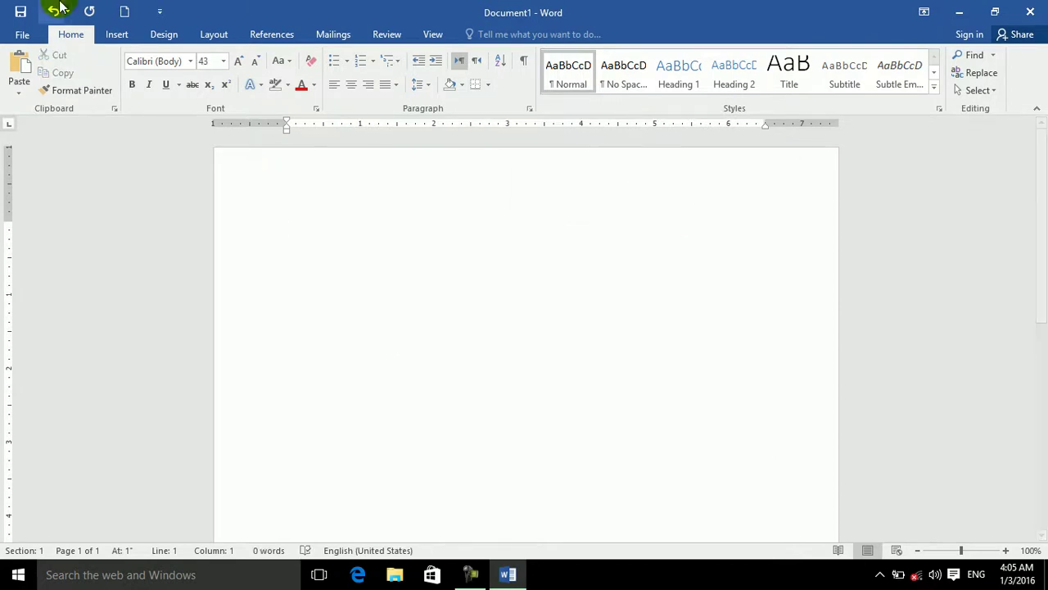
pyautogui.click(117, 34)
pyautogui.click(100, 72)
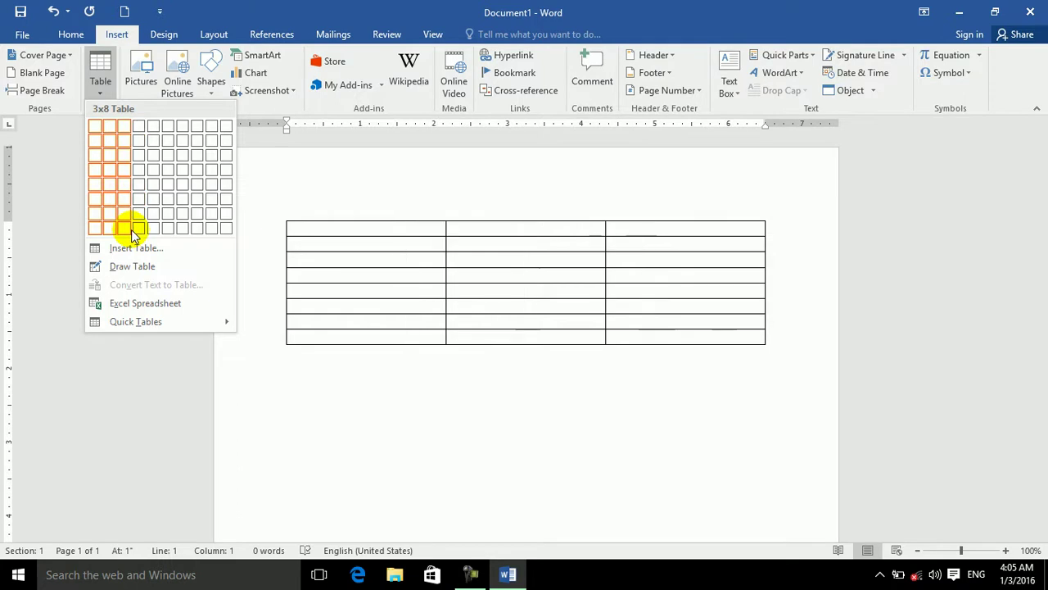
pyautogui.click(133, 230)
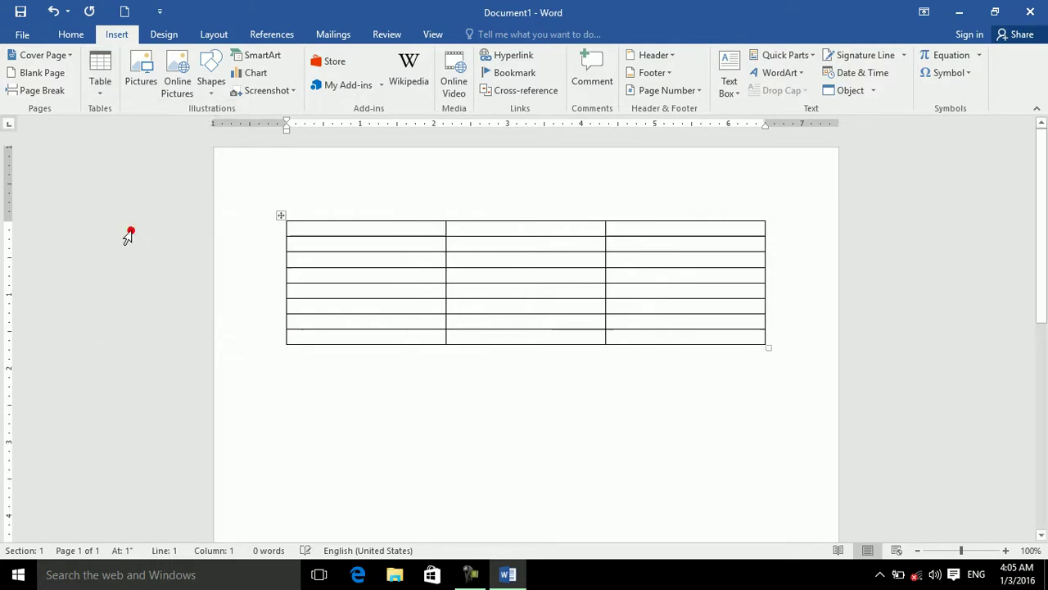
# Enter the column headers Name, Job and Salary in the table's first row
pyautogui.write('name')
pyautogui.press('Tab')
pyautogui.write('Job')
pyautogui.press('Tab')
pyautogui.write('ry')
pyautogui.click(323, 211)
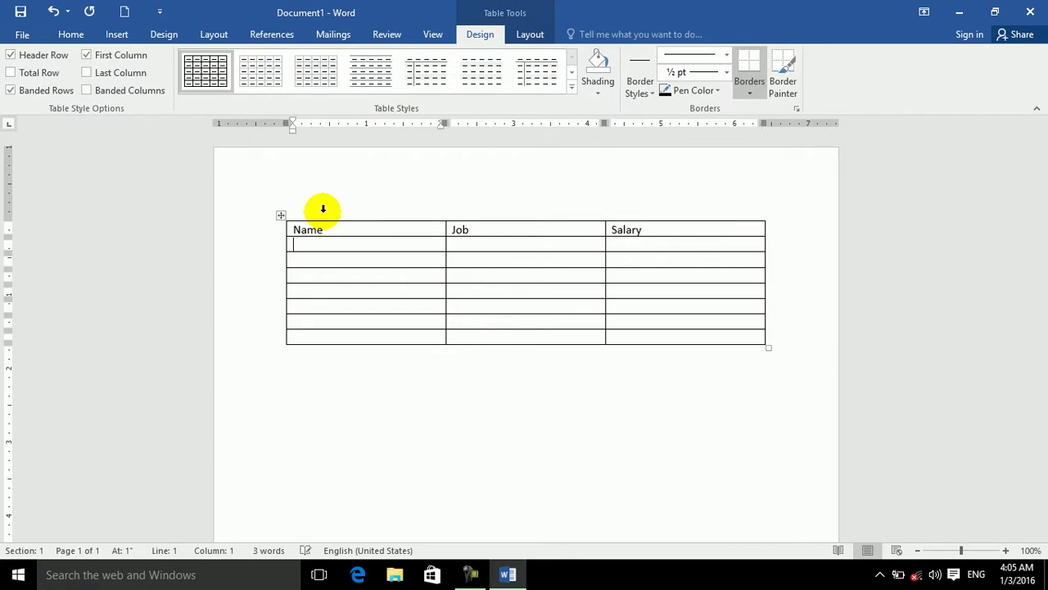
# Fill the first row below the headers with the employee's name, the job Manager and the salary 5000
pyautogui.press('BackSpace')
pyautogui.press('Tab')
pyautogui.write('manager')
pyautogui.press('Tab')
pyautogui.write('5000')
pyautogui.press('Tab')
# Fill the second employee row with the person's name, the job Cook and the salary 5000
pyautogui.write('w')
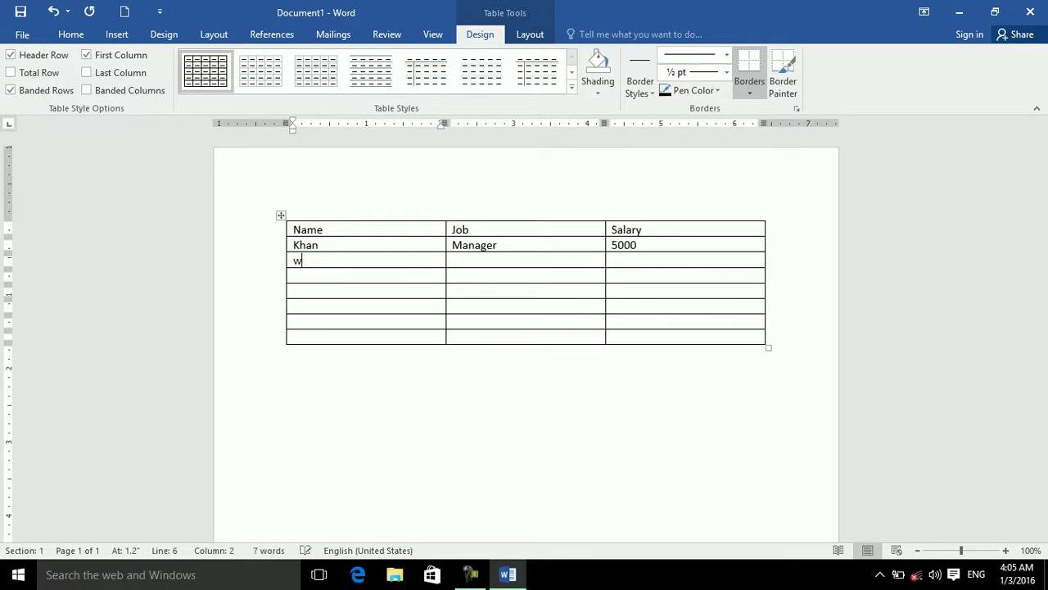
pyautogui.write('alic')
pyautogui.press('BackSpace')
pyautogui.press('Tab')
pyautogui.write('cook')
pyautogui.press('Tab')
pyautogui.write('5000')
pyautogui.press('Tab')
# Fill the third employee row with the person's name, the job Admin and the salary 7000
pyautogui.write('sabi')
pyautogui.press('Tab')
pyautogui.write('a')
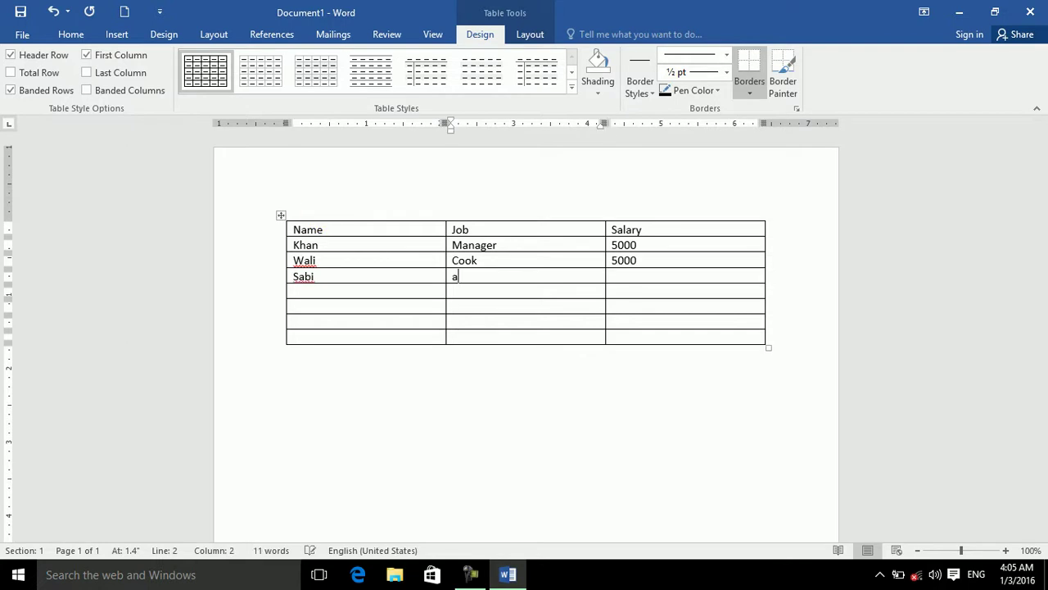
pyautogui.write('dmin')
pyautogui.press('Tab')
pyautogui.write('7000')
pyautogui.press('Tab')
# Fill the fourth employee row with the person's name, the job Eng and the salary 3000
pyautogui.write('jafar')
pyautogui.press('Tab')
pyautogui.write('eng')
pyautogui.press('Tab')
pyautogui.write('3000')
pyautogui.press('Tab')
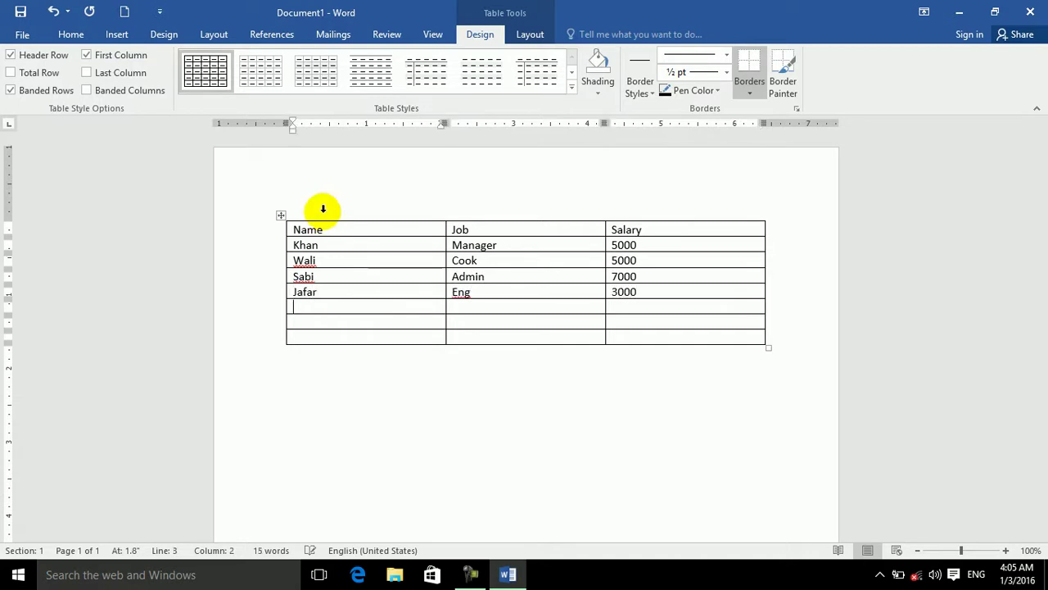
# Fill the fifth employee row with the person's name, the job Eng and the salary 30000
pyautogui.write('waheed')
pyautogui.press('Tab')
pyautogui.write('eng')
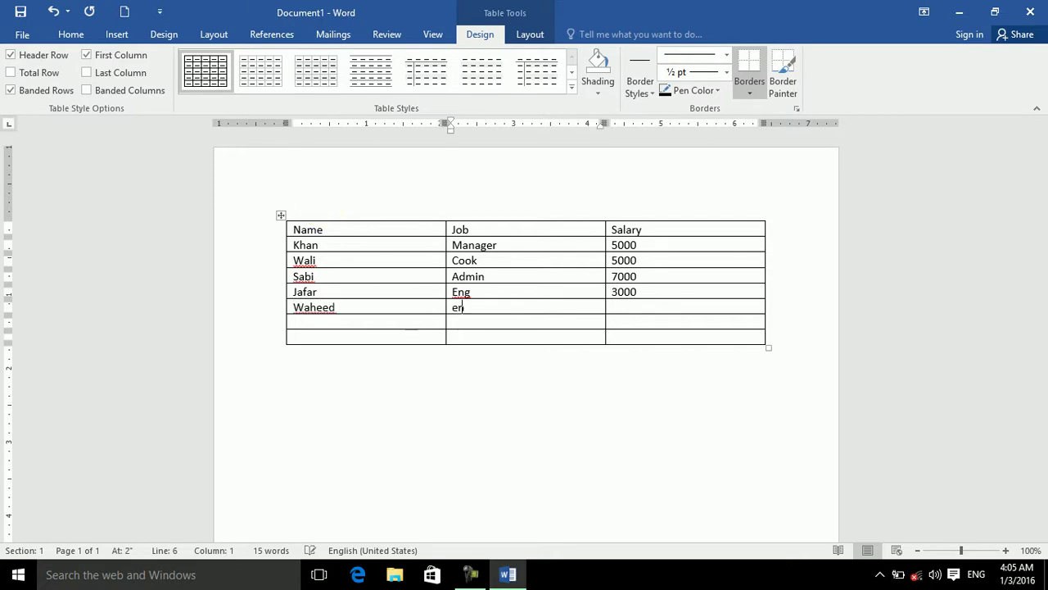
pyautogui.press('Tab')
pyautogui.write('300')
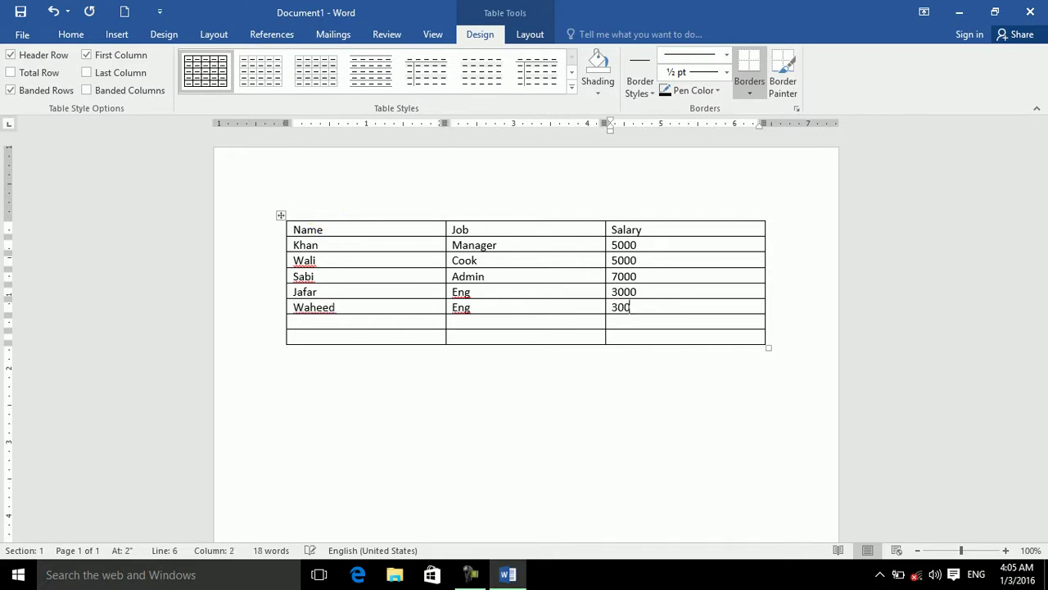
pyautogui.write('00')
pyautogui.press('Tab')
# Fill the sixth employee row with the person's name, the job Cook and the salary 3000
pyautogui.write('saleem')
pyautogui.press('Tab')
pyautogui.write('cook')
pyautogui.press('Tab')
pyautogui.write('3000')
pyautogui.press('Tab')
# Fill the last employee row with the person's name, the job Admin and the salary 30000
pyautogui.write('khan')
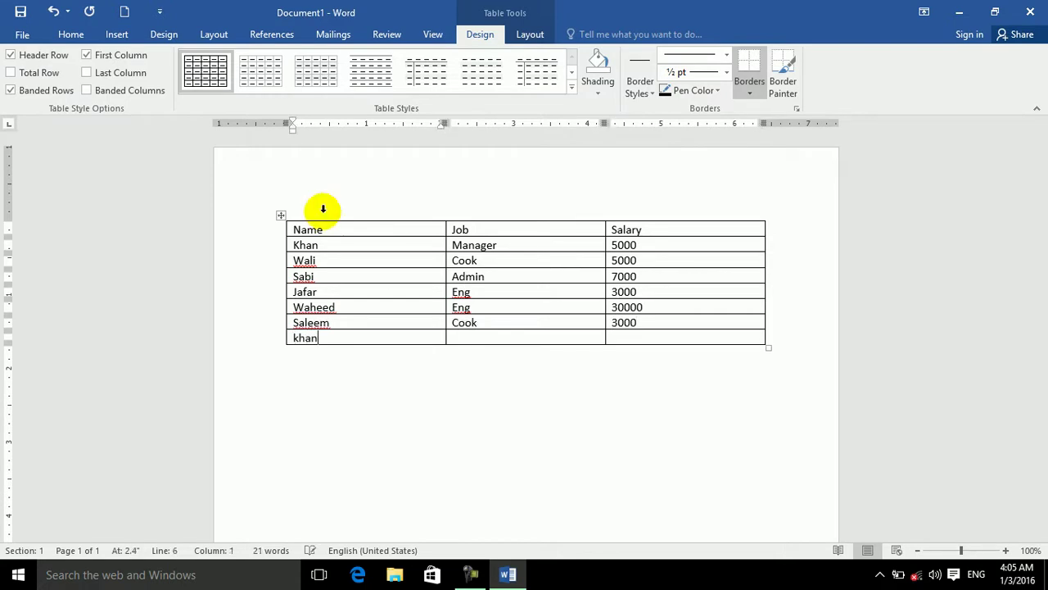
pyautogui.press('Tab')
pyautogui.write('admin')
pyautogui.press('Tab')
pyautogui.write('3')
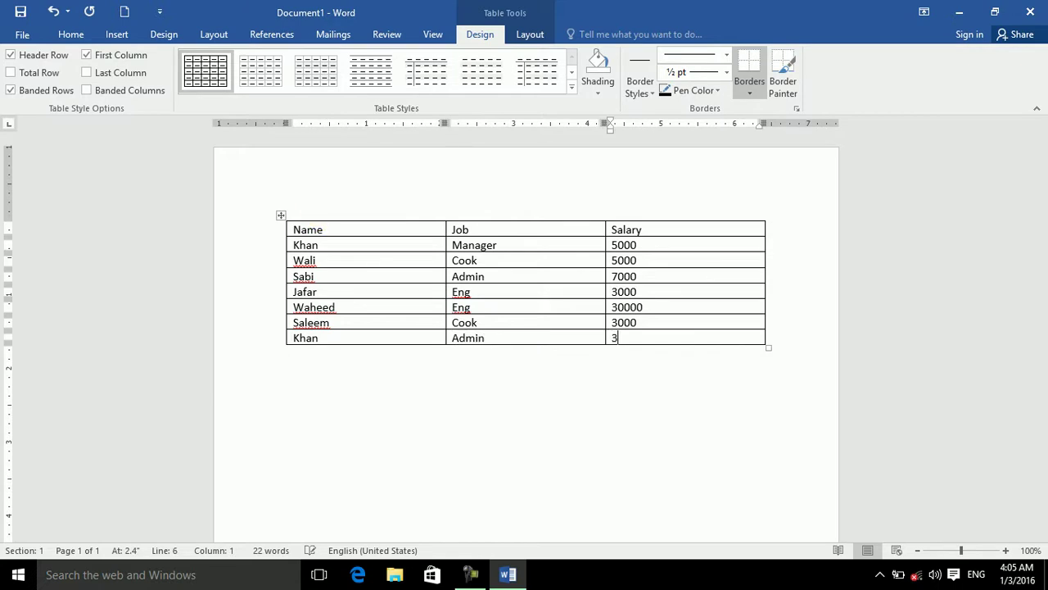
pyautogui.write('0000')
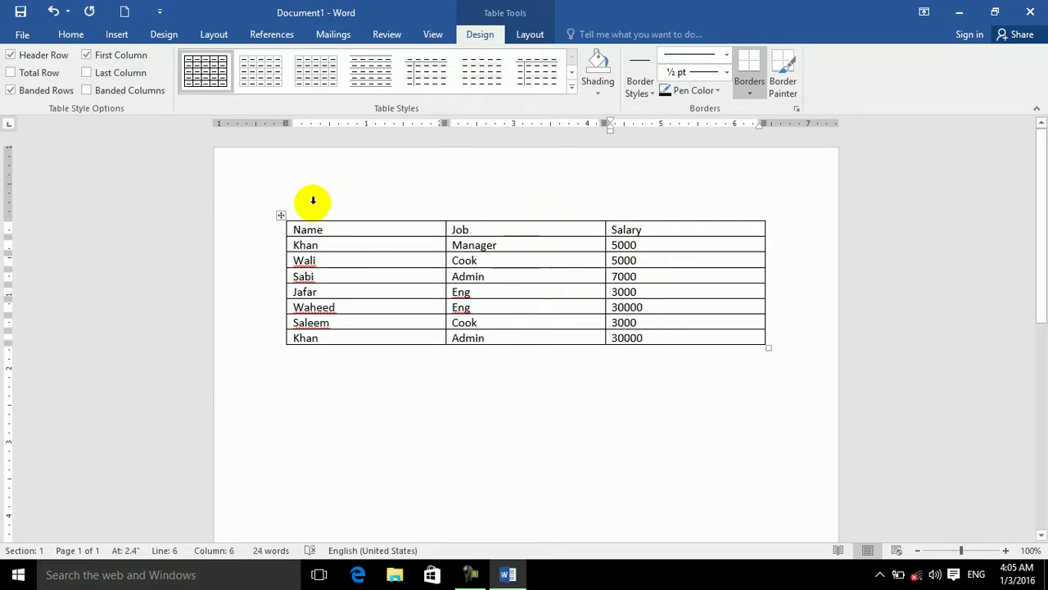
# Remove all borders from the whole employee table with the No Border option
pyautogui.click(281, 215)
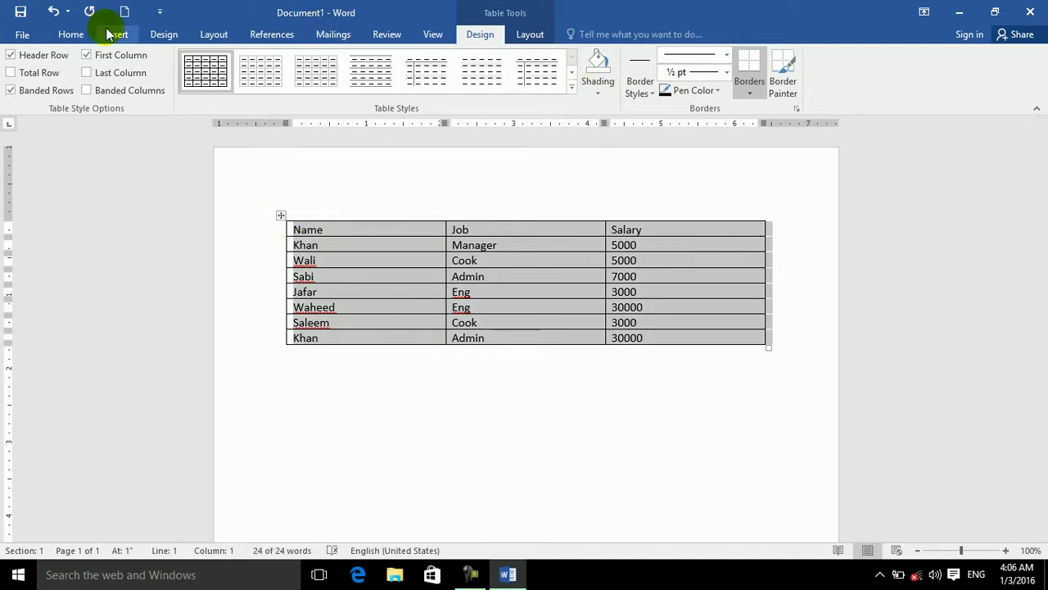
pyautogui.click(75, 33)
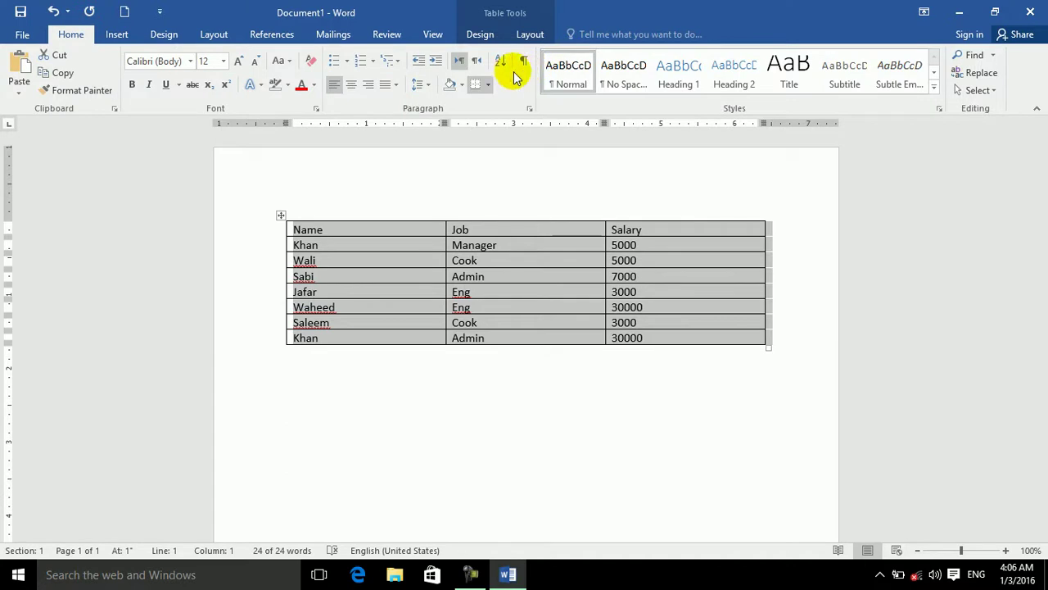
pyautogui.click(487, 84)
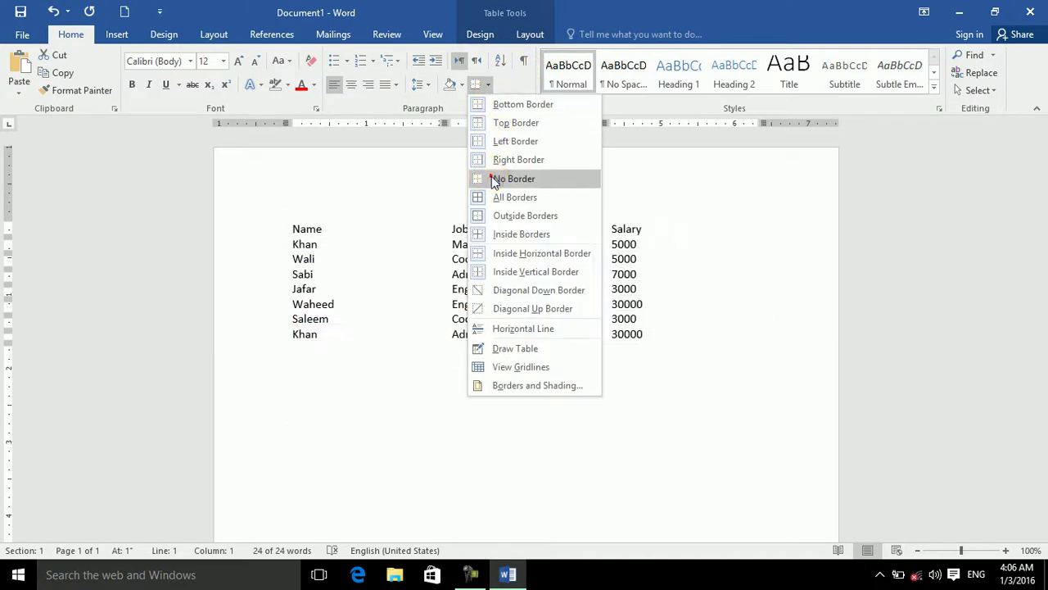
pyautogui.click(492, 178)
pyautogui.click(438, 321)
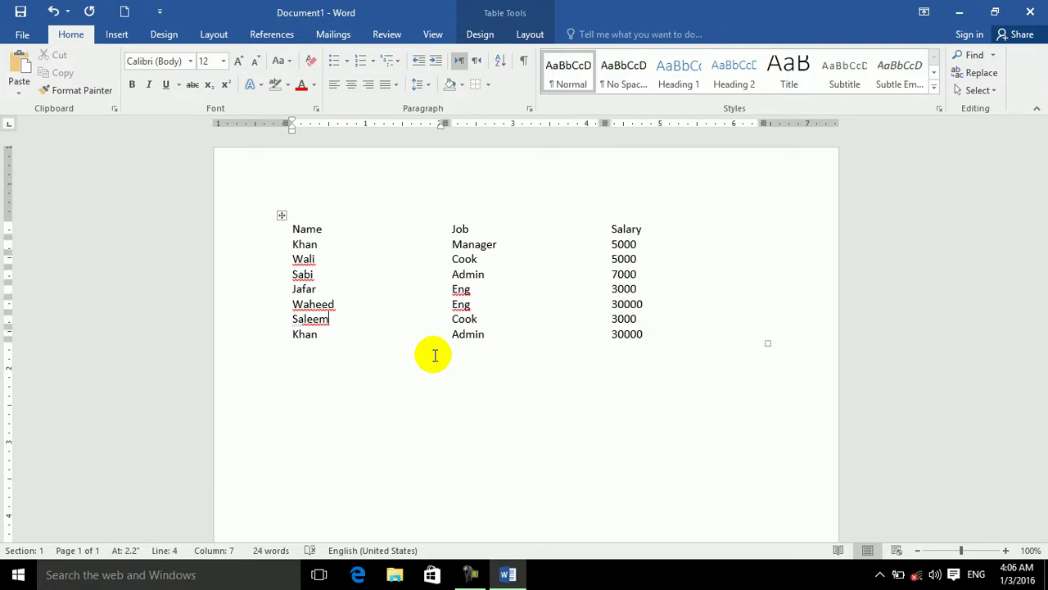
# Apply All Borders to the entire employee table
pyautogui.click(281, 215)
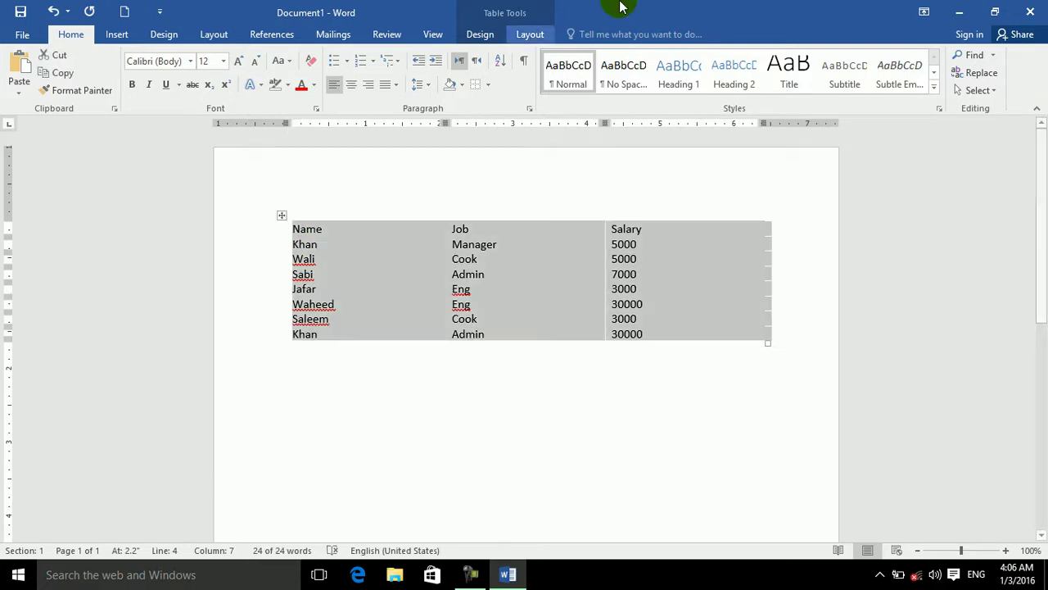
pyautogui.click(488, 85)
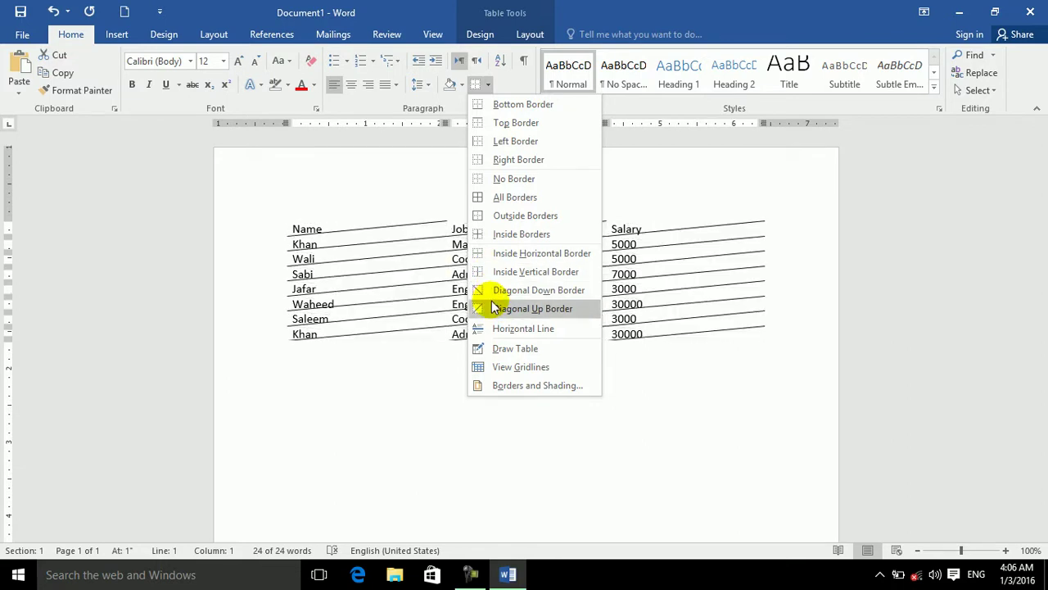
pyautogui.click(487, 197)
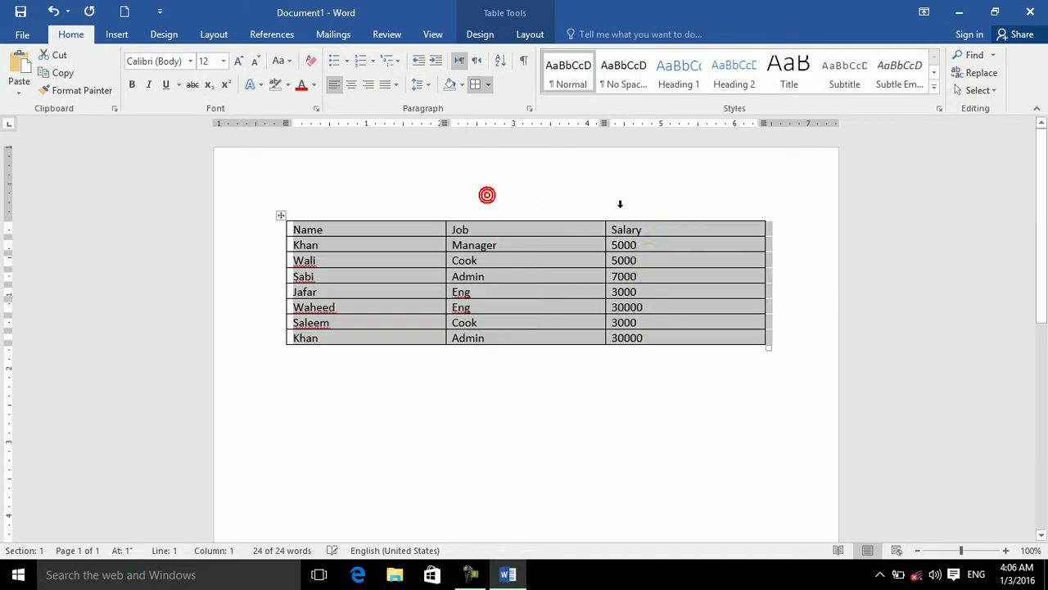
# Cross out the second employee's salary cell with a Diagonal Down Border and a Diagonal Up Border
pyautogui.click(647, 261)
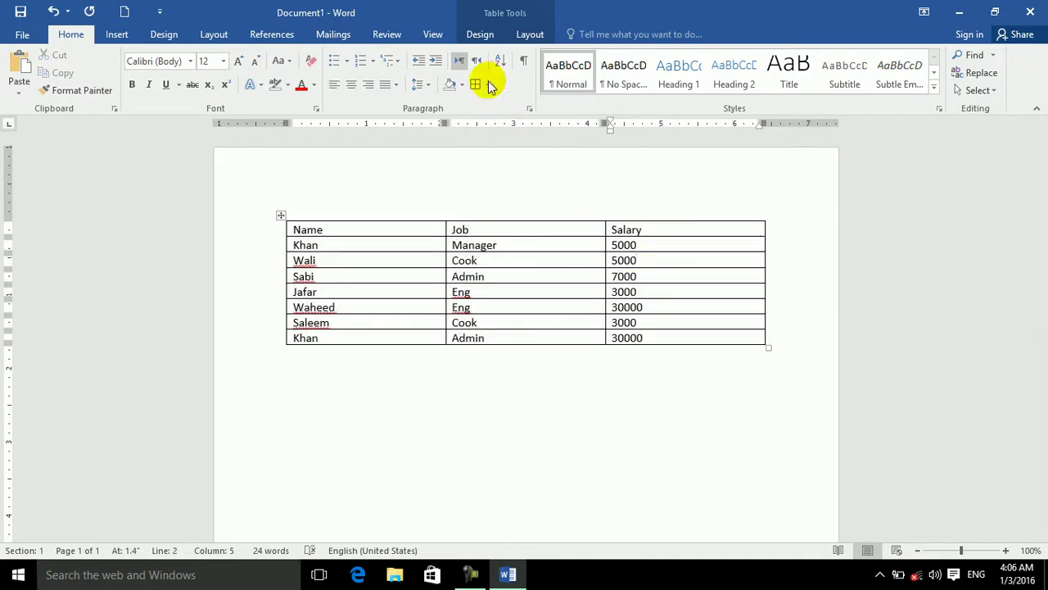
pyautogui.click(488, 84)
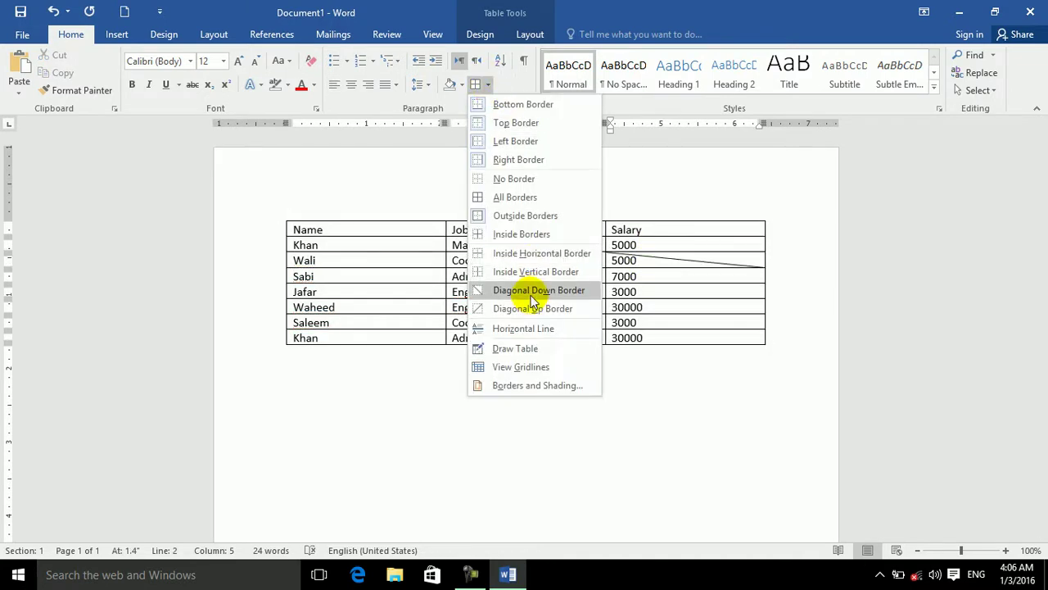
pyautogui.click(522, 291)
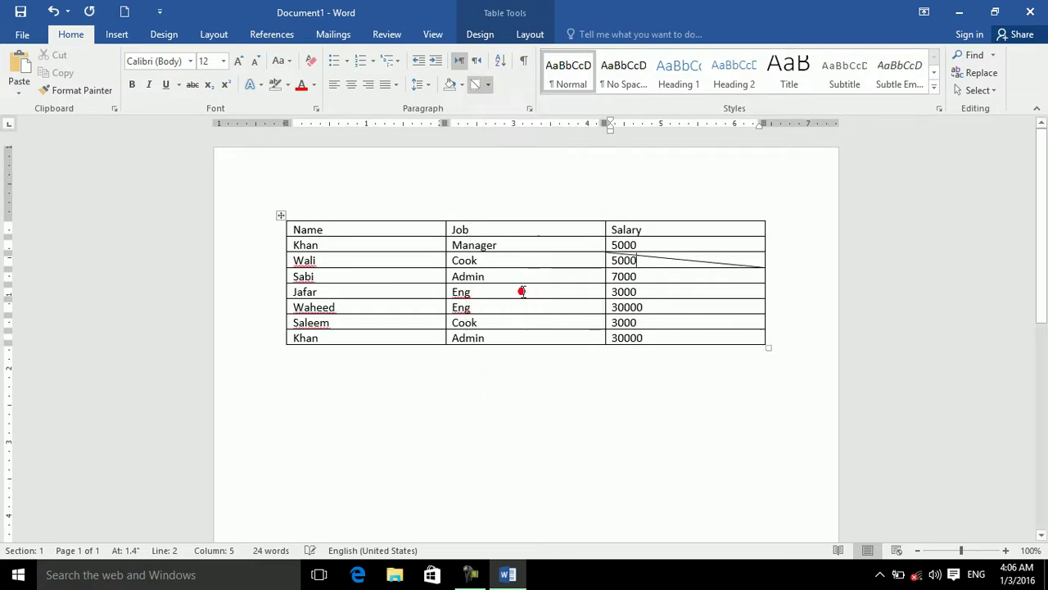
pyautogui.click(488, 84)
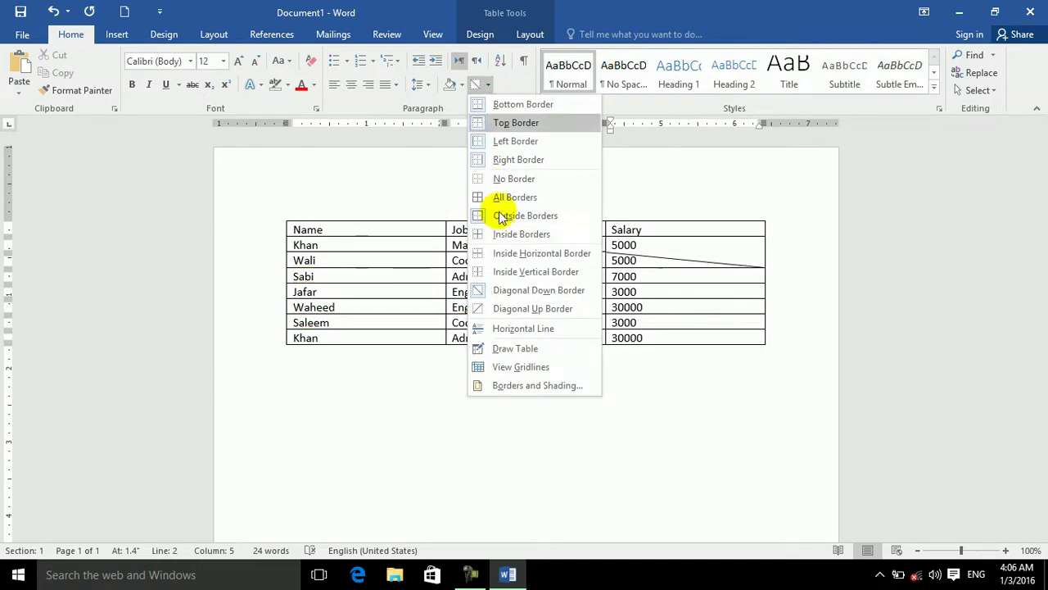
pyautogui.click(493, 307)
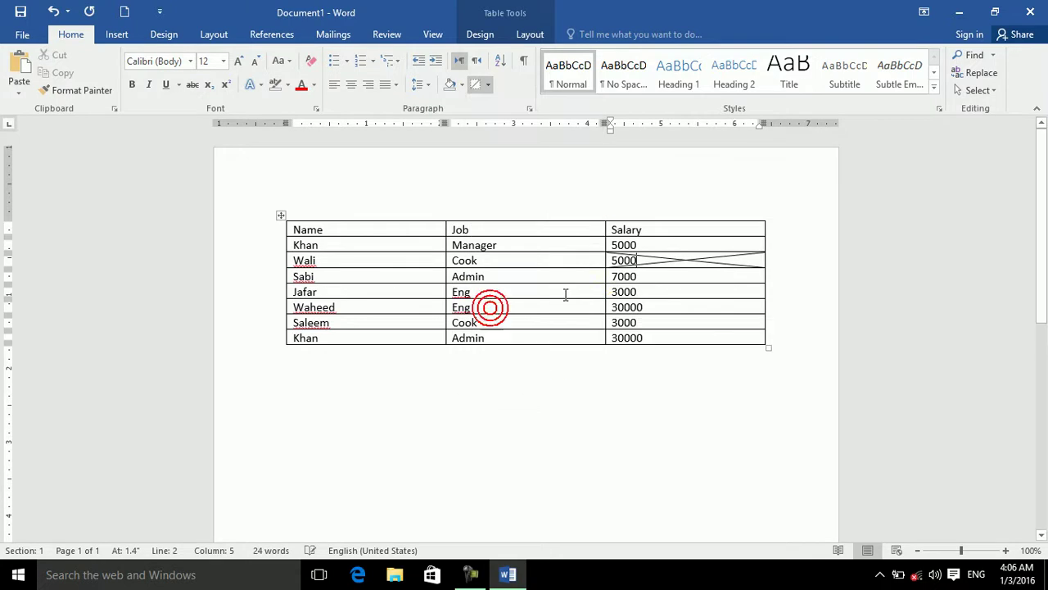
# Cross out the sixth employee's salary cell with a Diagonal Up Border and a Diagonal Down Border
pyautogui.click(653, 323)
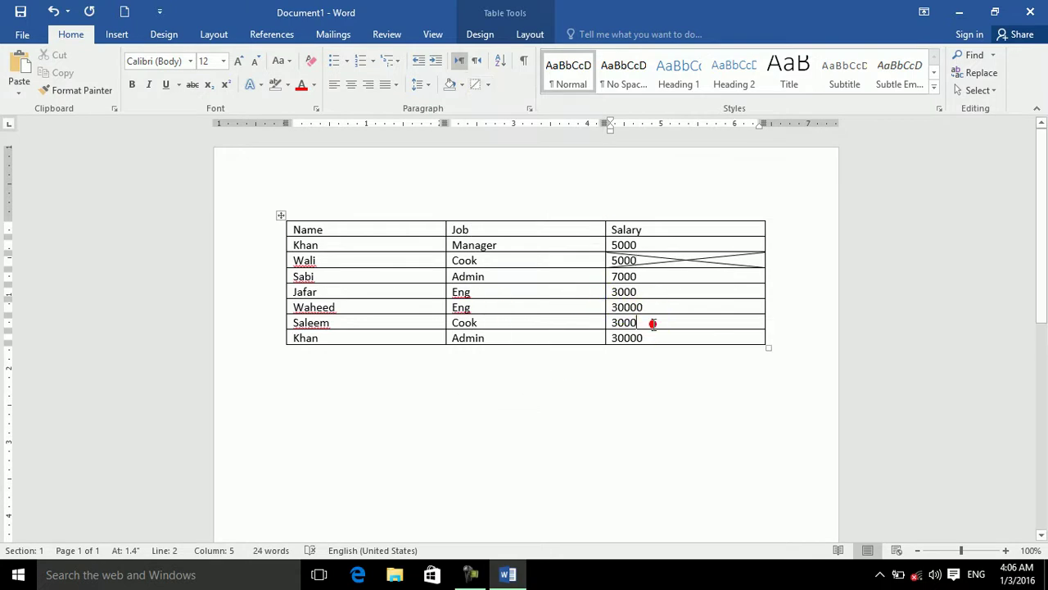
pyautogui.click(474, 85)
pyautogui.click(487, 84)
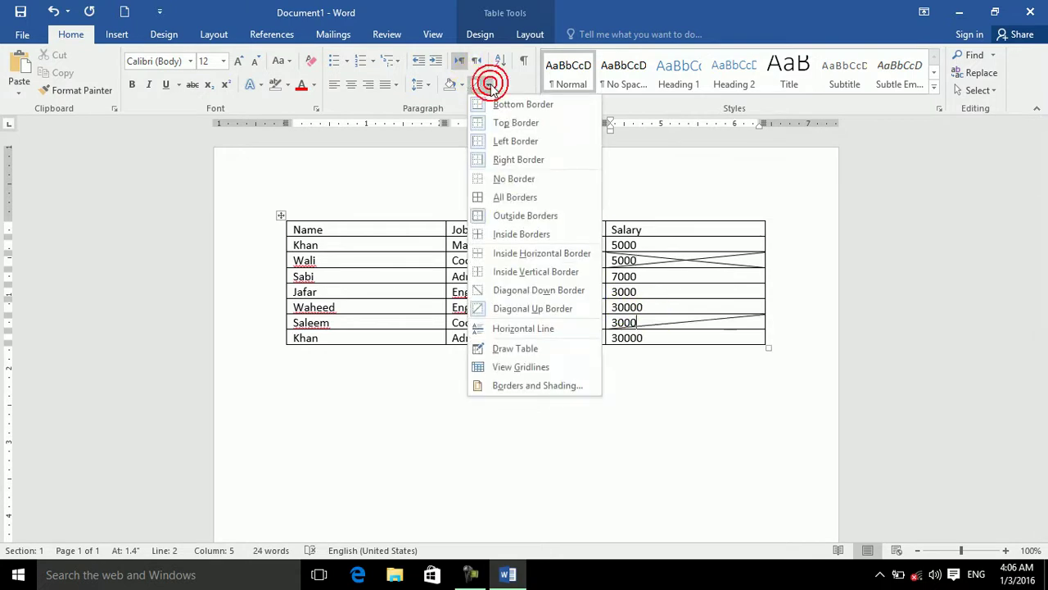
pyautogui.click(498, 271)
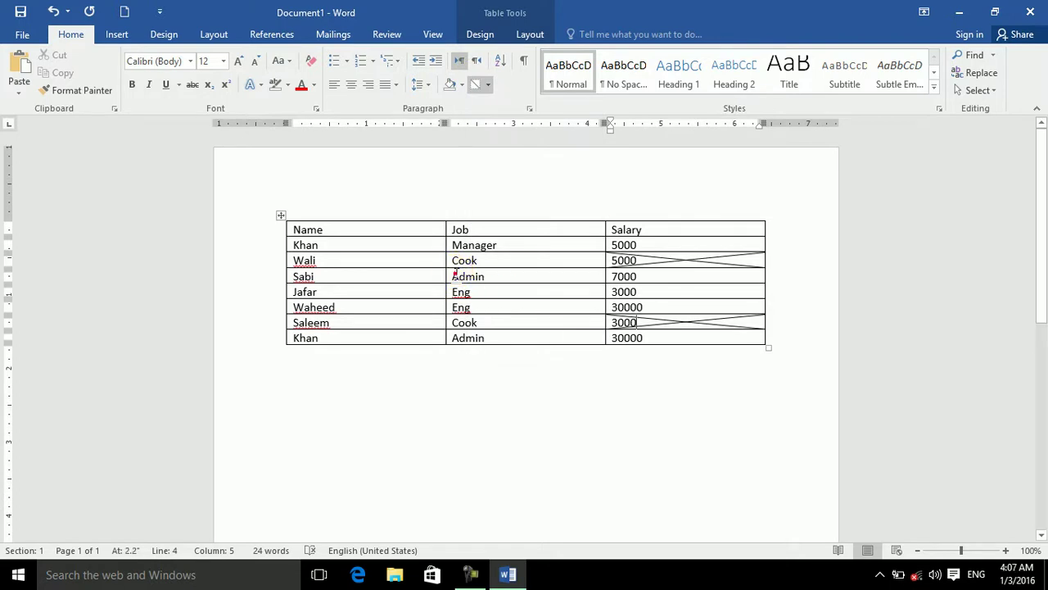
pyautogui.click(280, 217)
pyautogui.click(281, 217)
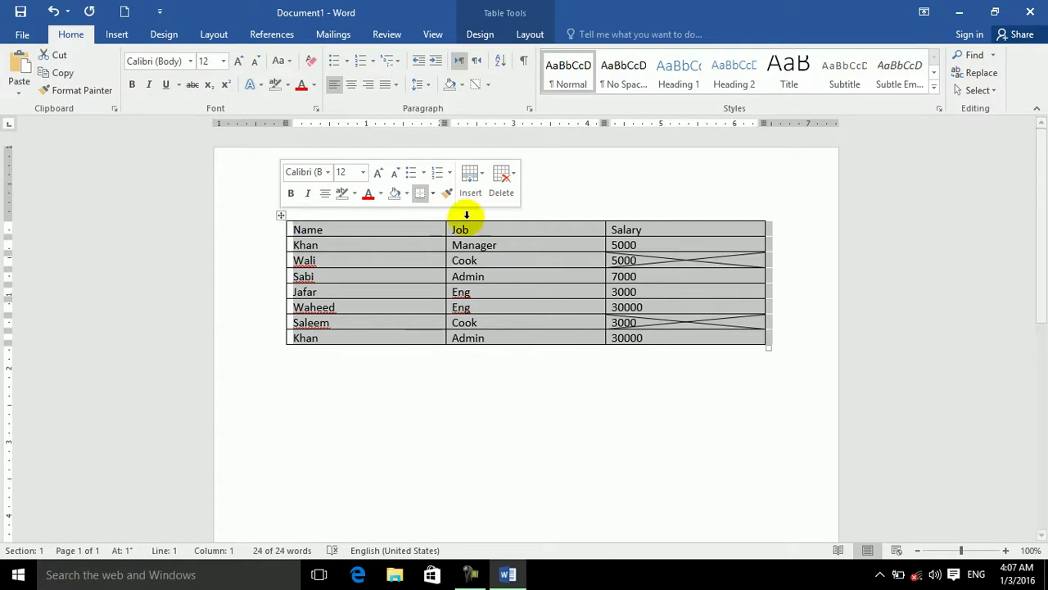
pyautogui.click(492, 84)
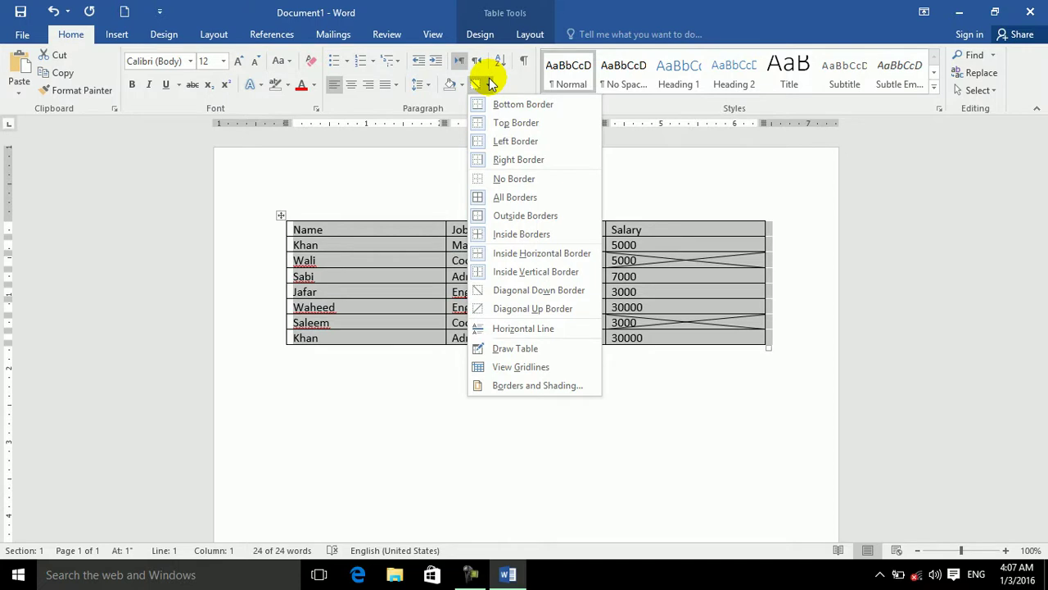
pyautogui.click(421, 375)
# Insert a horizontal line below the employee table with the Horizontal Line border option
pyautogui.click(402, 358)
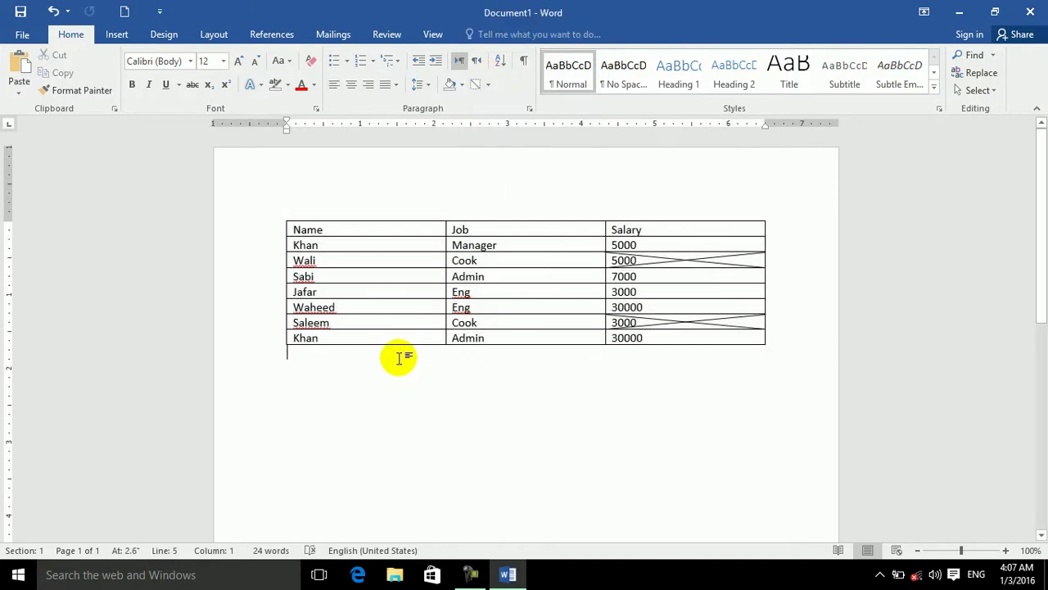
pyautogui.click(487, 84)
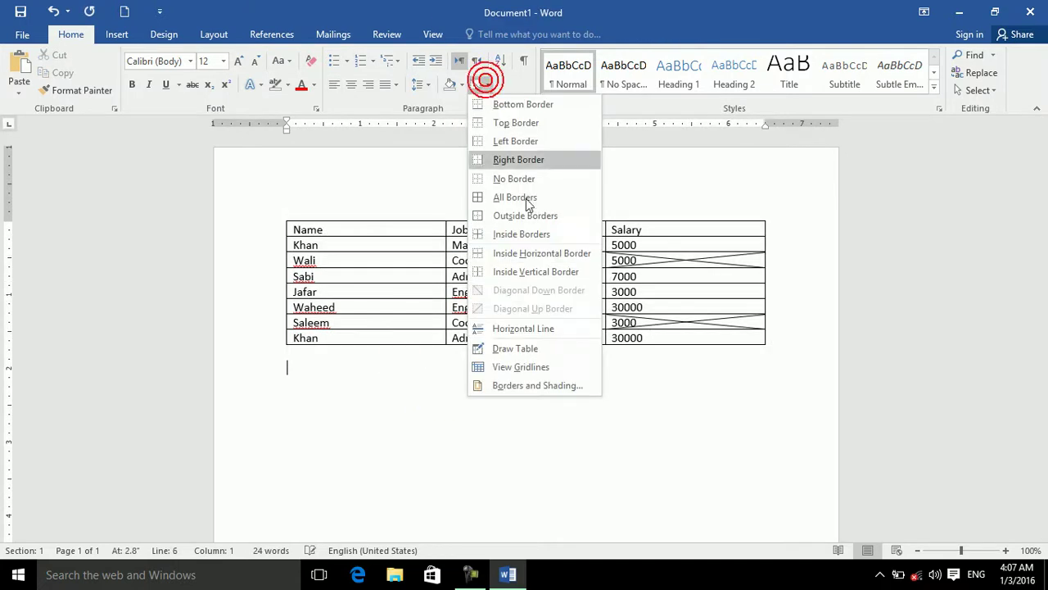
pyautogui.click(508, 332)
# Add double, thin and thick automatic border lines below the horizontal line by entering ===, --- and ___ on successive lines
pyautogui.write('===')
pyautogui.press('Return')
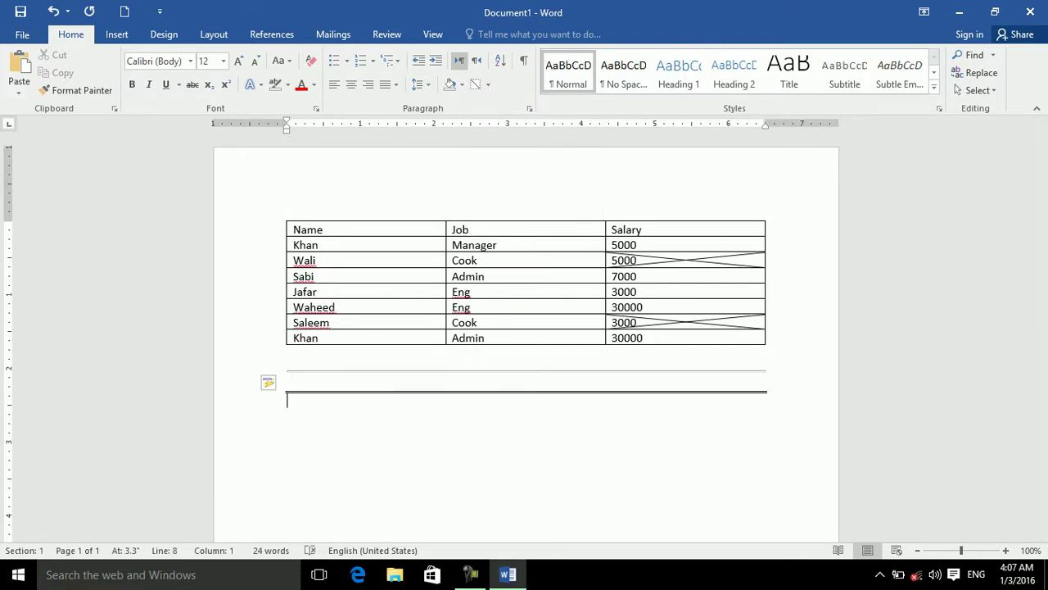
pyautogui.write('---')
pyautogui.press('Return')
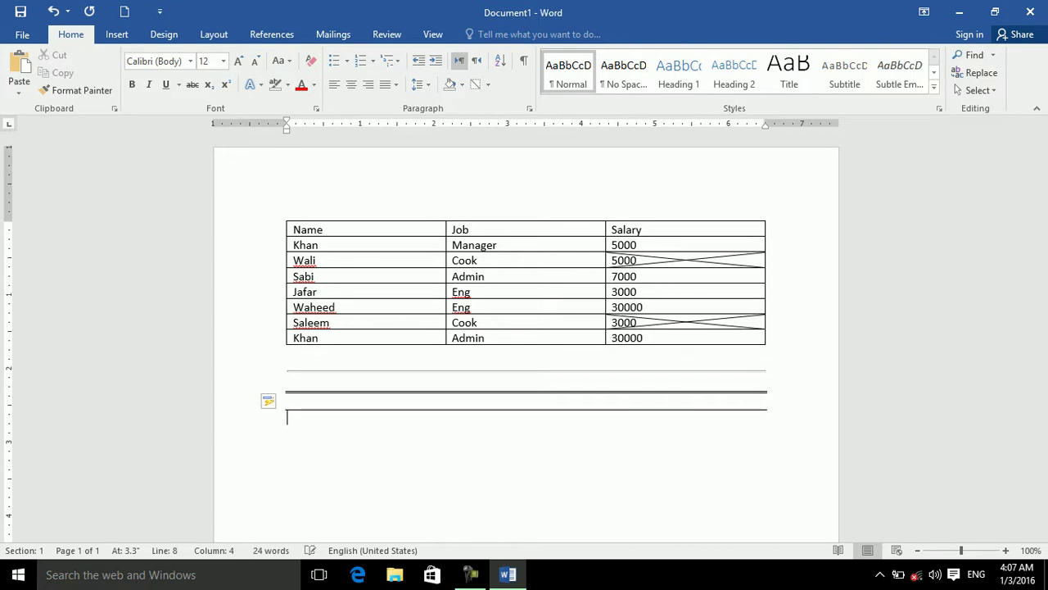
pyautogui.write('___')
pyautogui.press('Return')
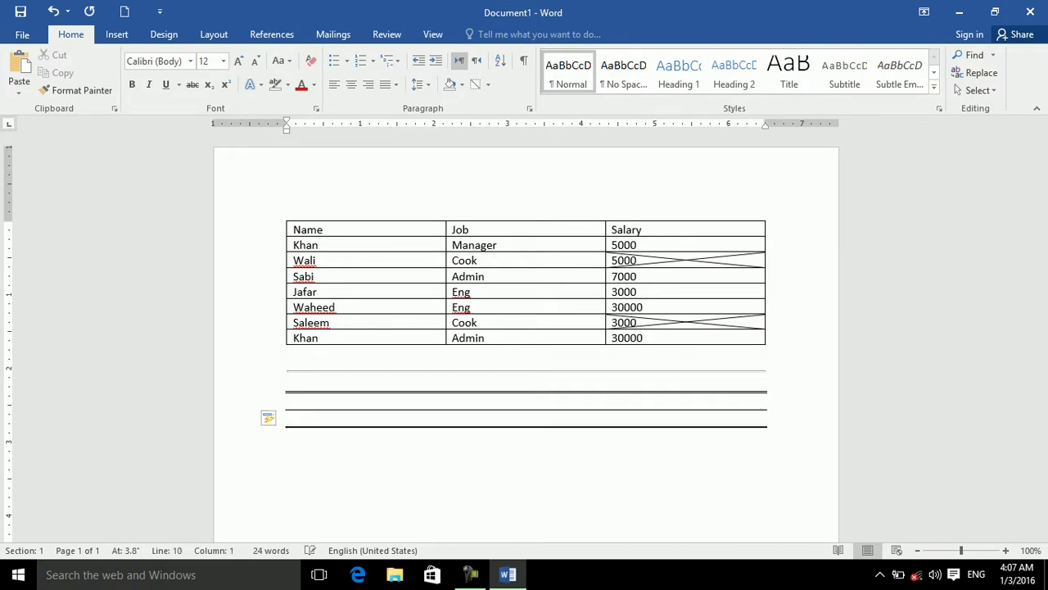
# Add wavy, triple and dotted automatic border lines below the thick line by entering ~~~, ### and *** on successive lines
pyautogui.write('~~~')
pyautogui.press('Return')
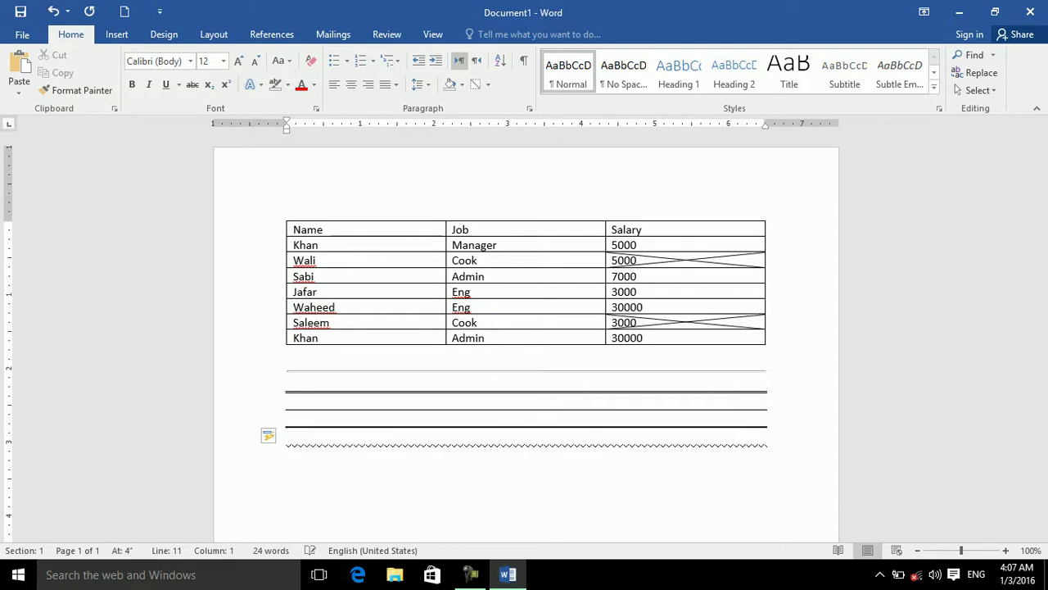
pyautogui.write('###')
pyautogui.press('Return')
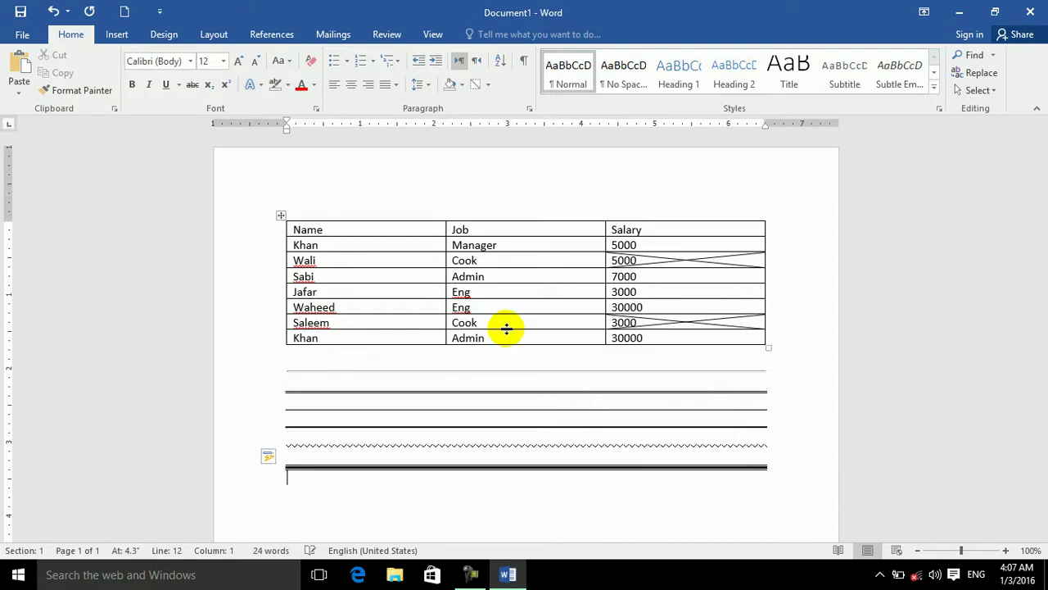
pyautogui.write('***')
pyautogui.press('Return')
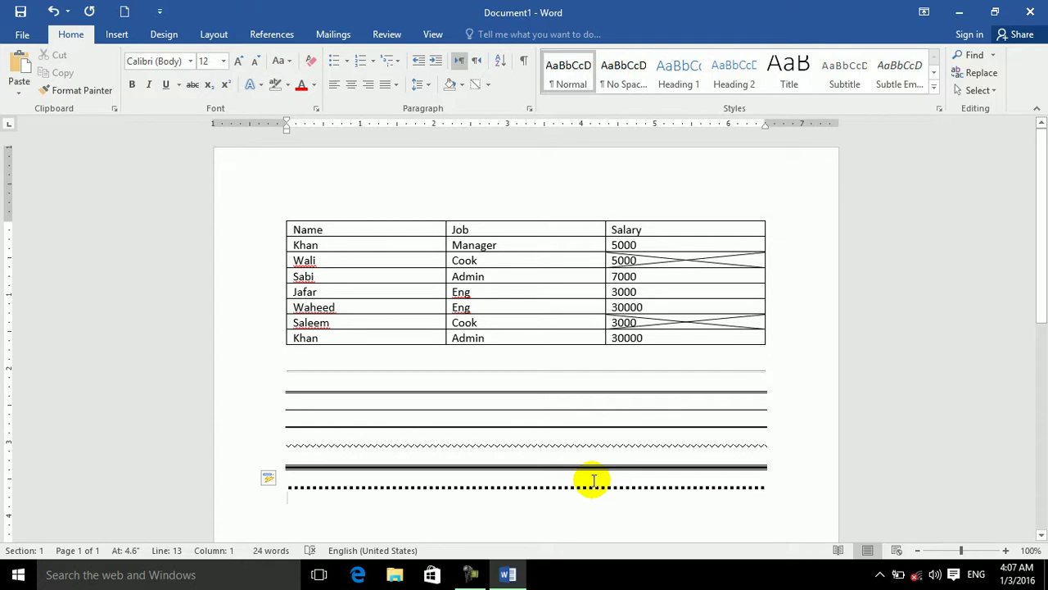
pyautogui.click(422, 271)
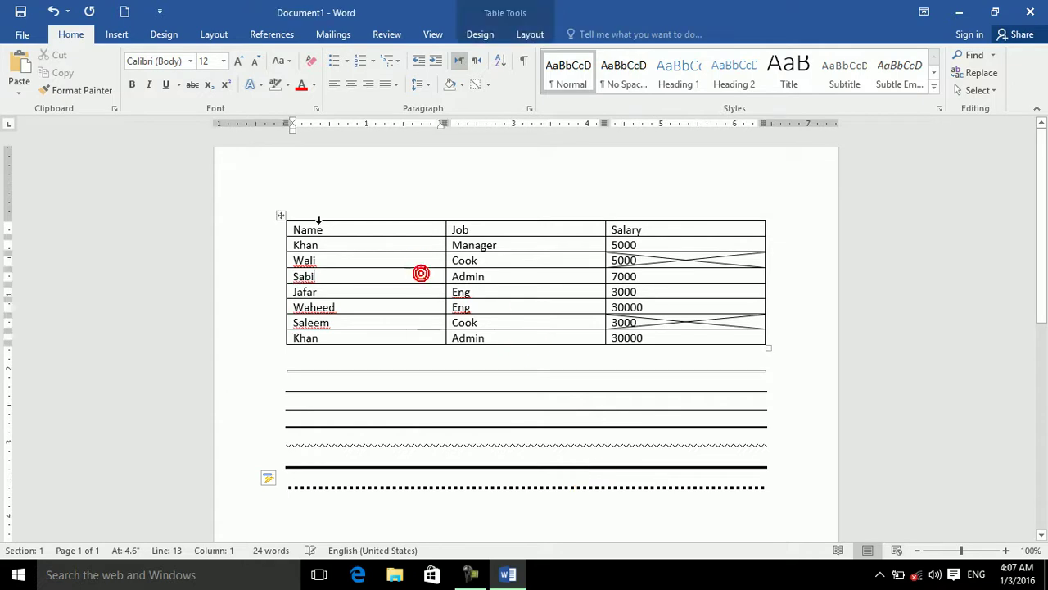
pyautogui.click(280, 216)
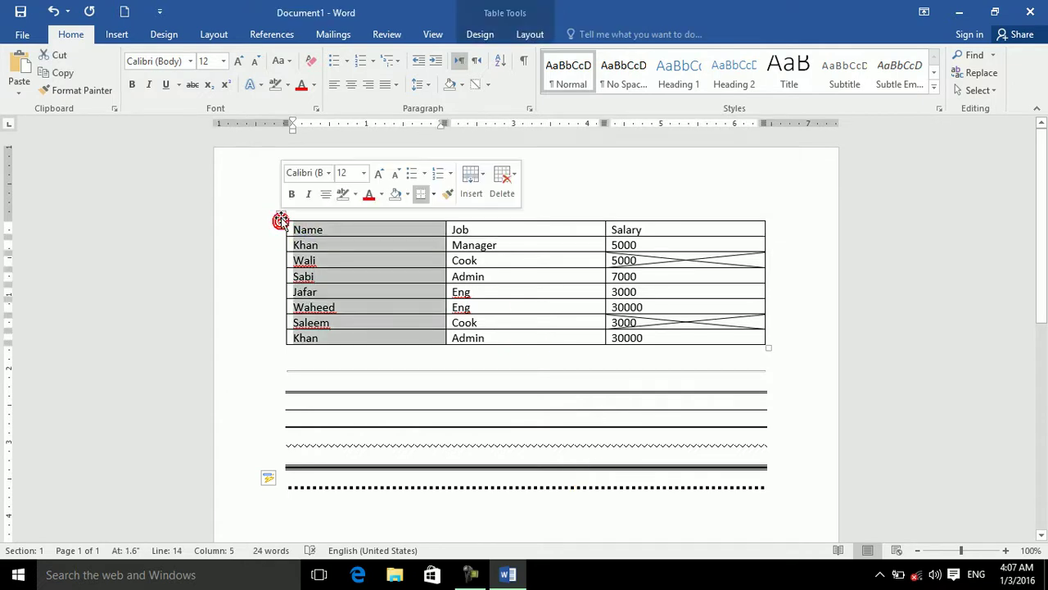
pyautogui.click(486, 87)
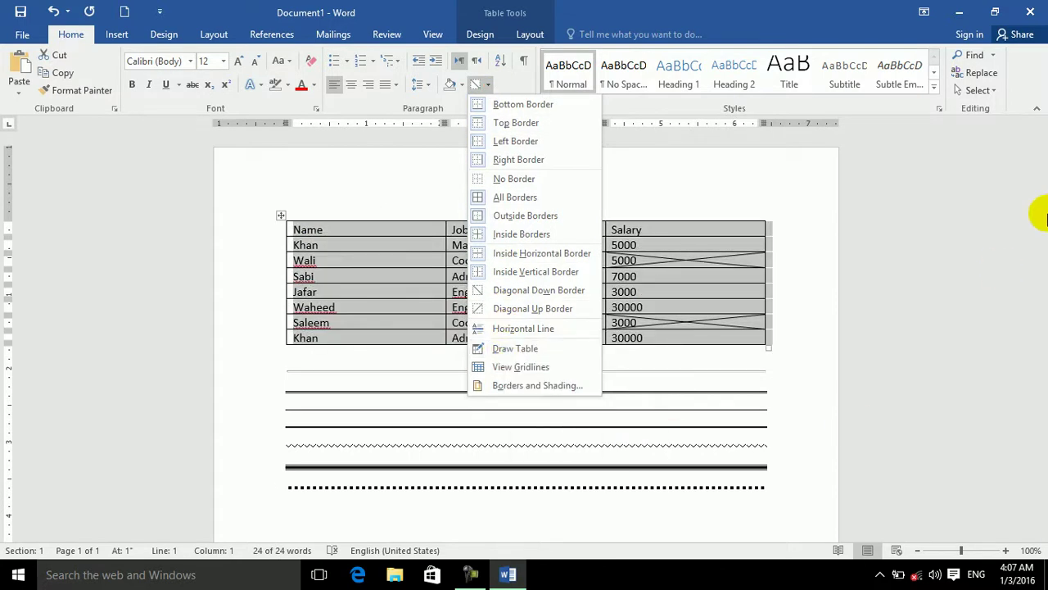
# Draw a table frame about 4.37" wide and 1.94" high below the dotted line with Draw Table
pyautogui.click(1042, 211)
pyautogui.moveTo(1043, 205); pyautogui.dragTo(1032, 293)
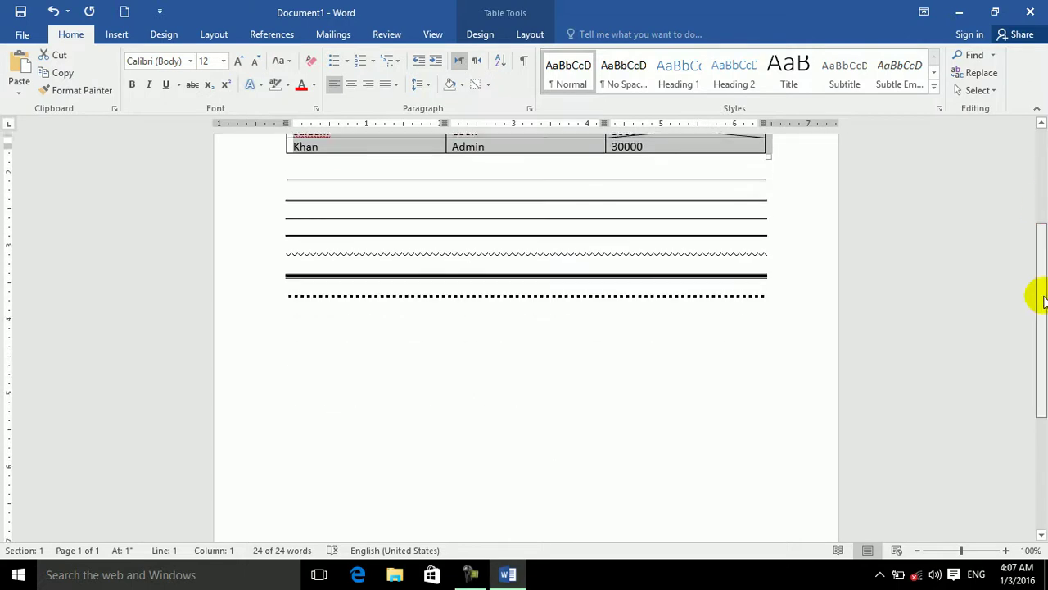
pyautogui.click(427, 343)
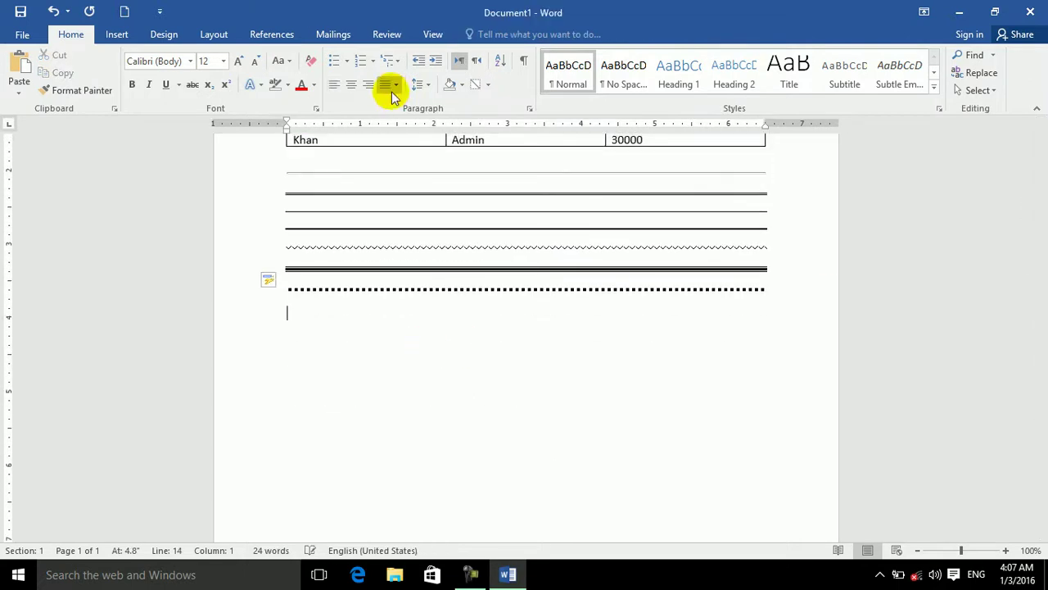
pyautogui.click(488, 87)
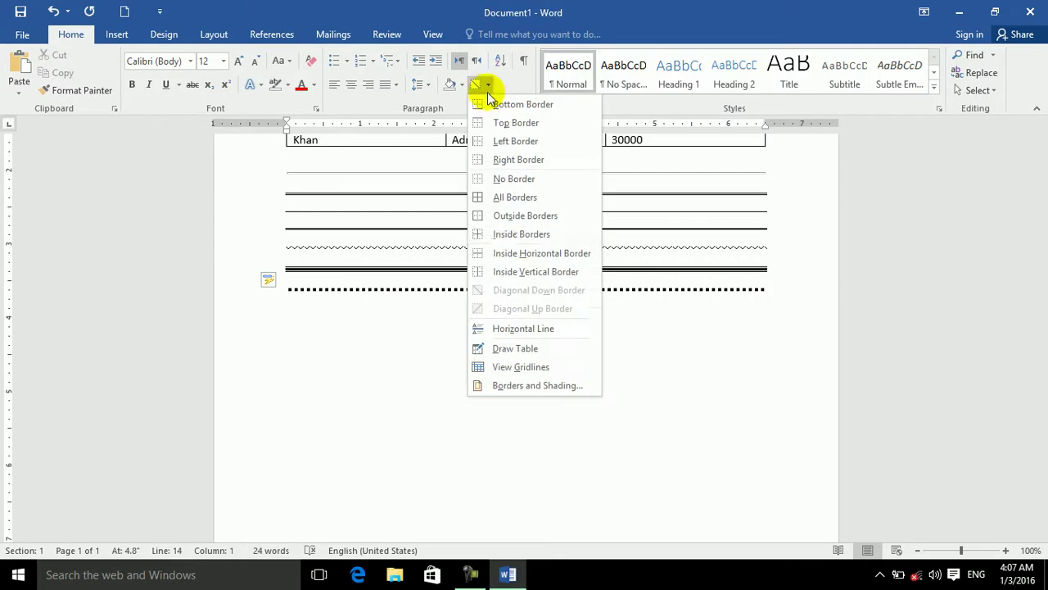
pyautogui.click(503, 349)
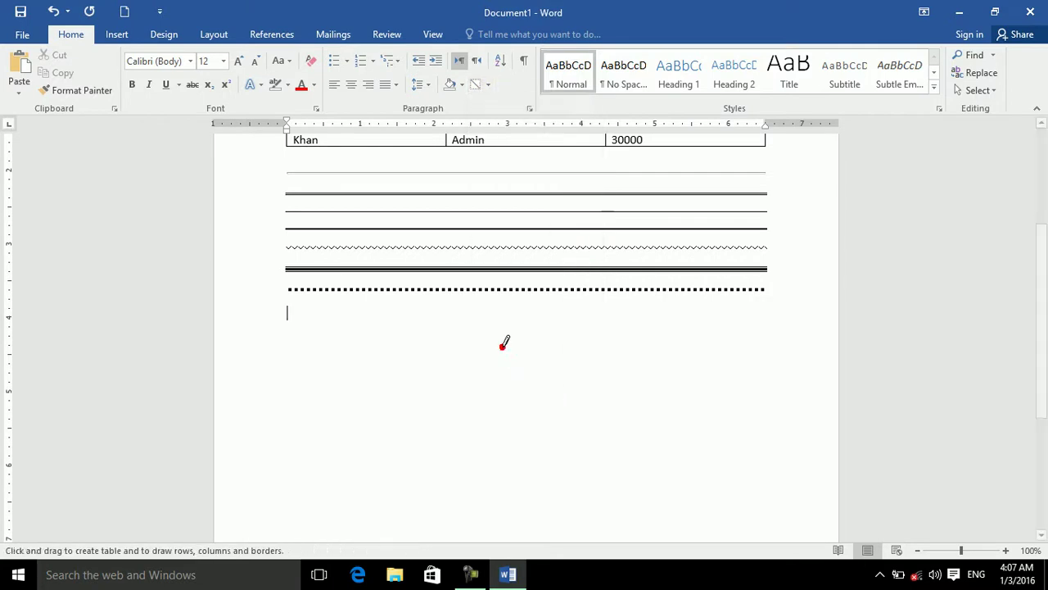
pyautogui.moveTo(295, 325); pyautogui.dragTo(614, 470)
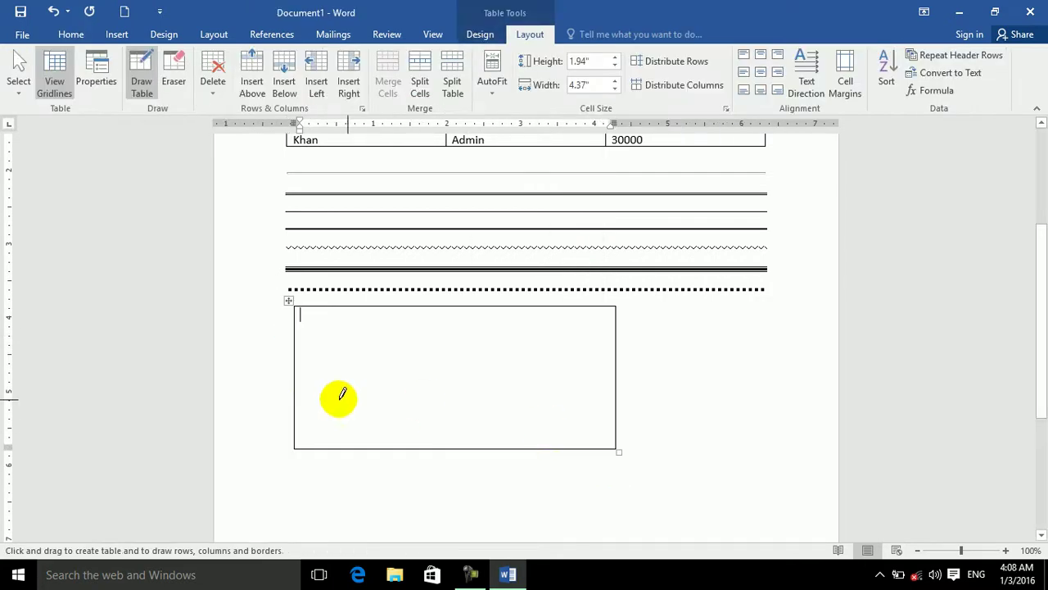
# Divide the drawn table with freehand horizontal and vertical lines into rows and seven columns, and stop drawing
pyautogui.moveTo(294, 372); pyautogui.dragTo(606, 365)
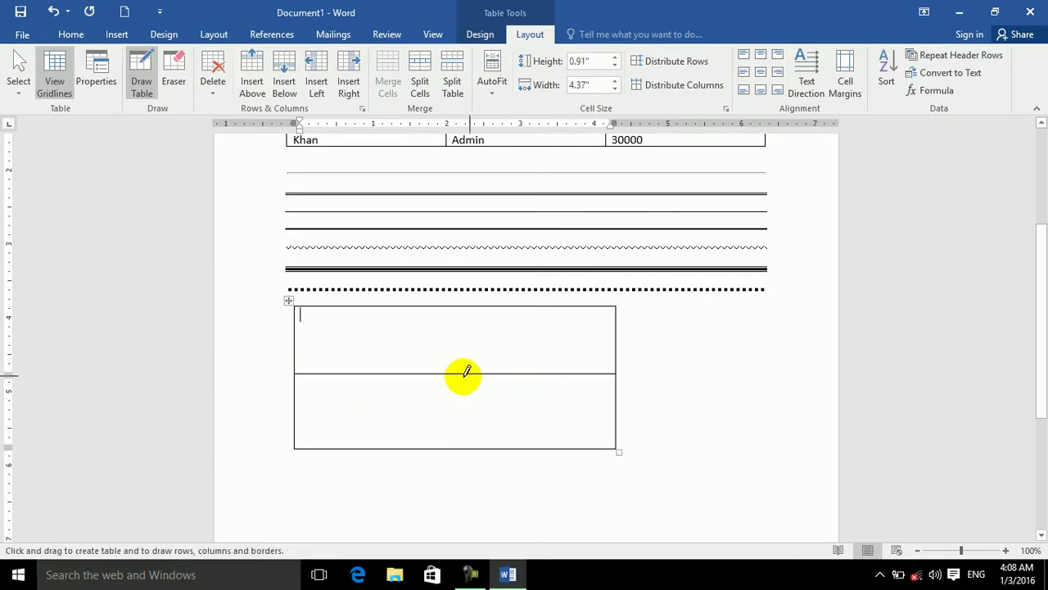
pyautogui.moveTo(447, 375)
pyautogui.mouseDown()
pyautogui.moveTo(449, 416)
pyautogui.moveTo(427, 384)
pyautogui.moveTo(388, 374)
pyautogui.moveTo(383, 447)
pyautogui.mouseUp()
pyautogui.moveTo(345, 374); pyautogui.dragTo(345, 447)
pyautogui.moveTo(544, 375); pyautogui.dragTo(544, 448)
pyautogui.moveTo(497, 374); pyautogui.dragTo(496, 447)
pyautogui.moveTo(586, 368); pyautogui.dragTo(591, 449)
pyautogui.moveTo(612, 381)
pyautogui.mouseDown()
pyautogui.moveTo(279, 373)
pyautogui.moveTo(296, 400)
pyautogui.moveTo(620, 385)
pyautogui.mouseUp()
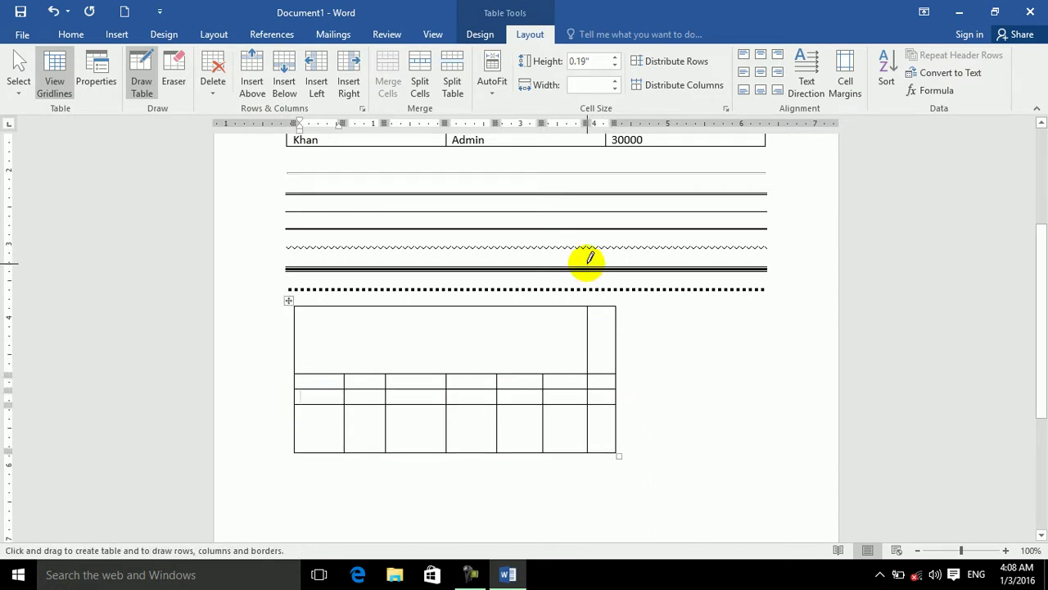
pyautogui.press('Escape')
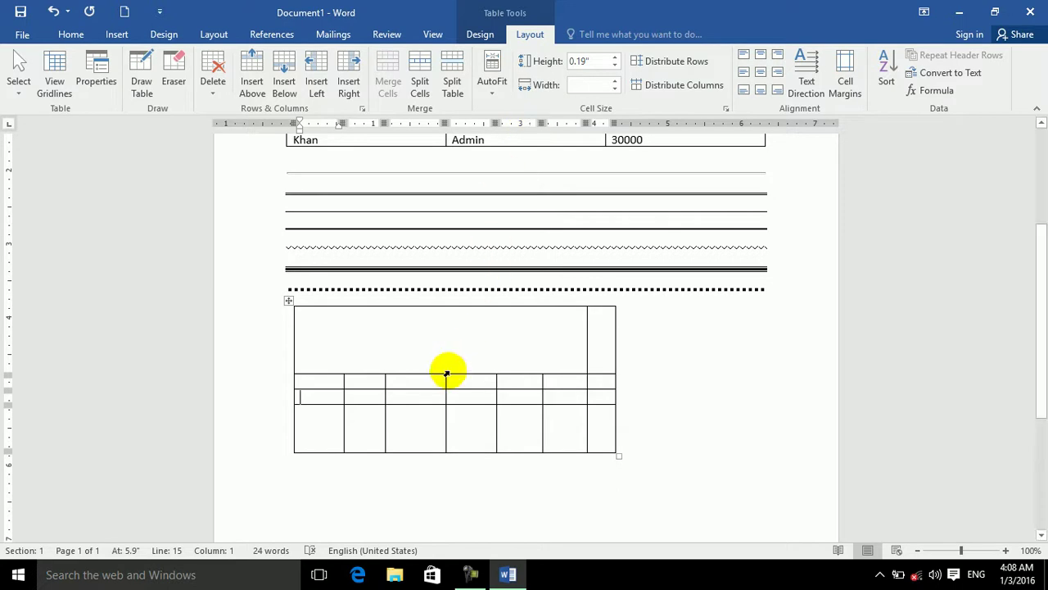
# Insert a horizontal straight line shape about 6.38" long below the drawn table
pyautogui.click(436, 470)
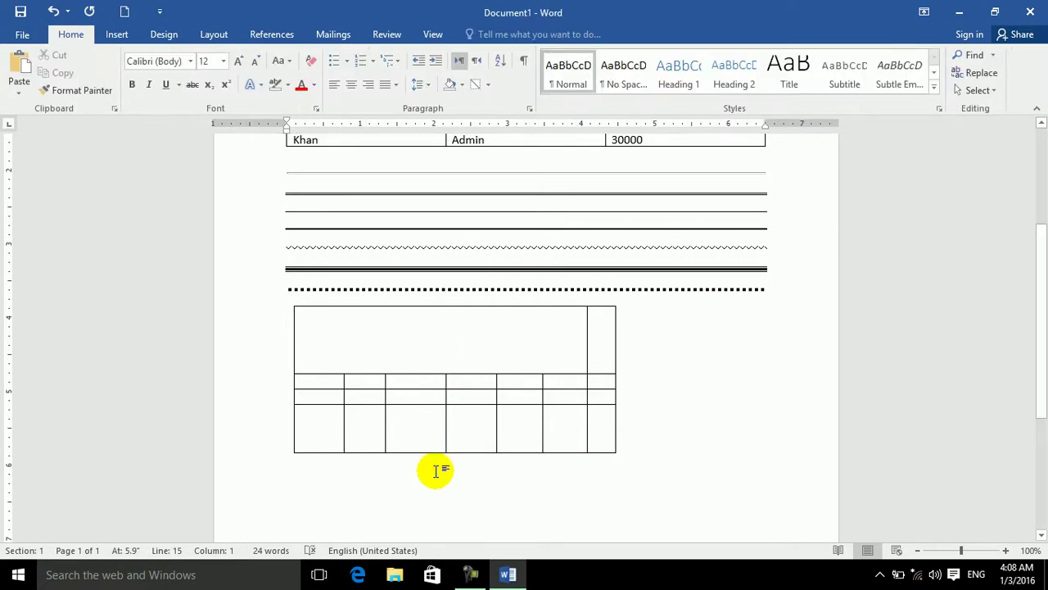
pyautogui.click(117, 34)
pyautogui.click(217, 76)
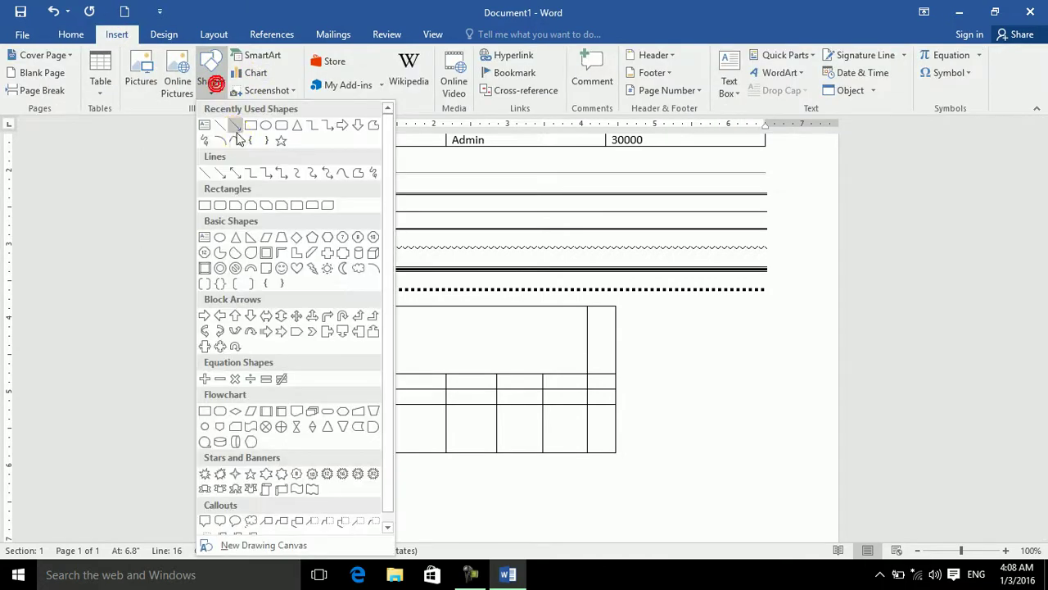
pyautogui.click(211, 130)
pyautogui.moveTo(329, 487)
pyautogui.mouseDown()
pyautogui.moveTo(580, 505)
pyautogui.moveTo(797, 473)
pyautogui.mouseUp()
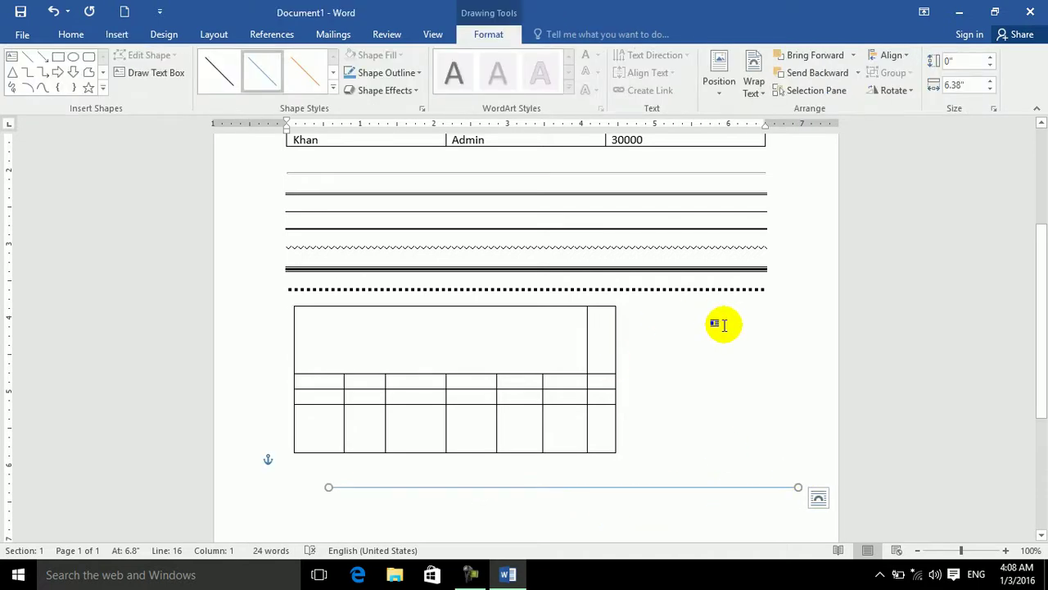
# Remove all borders from the entire employee table with the No Border option
pyautogui.hotkey('ctrl', 'a')
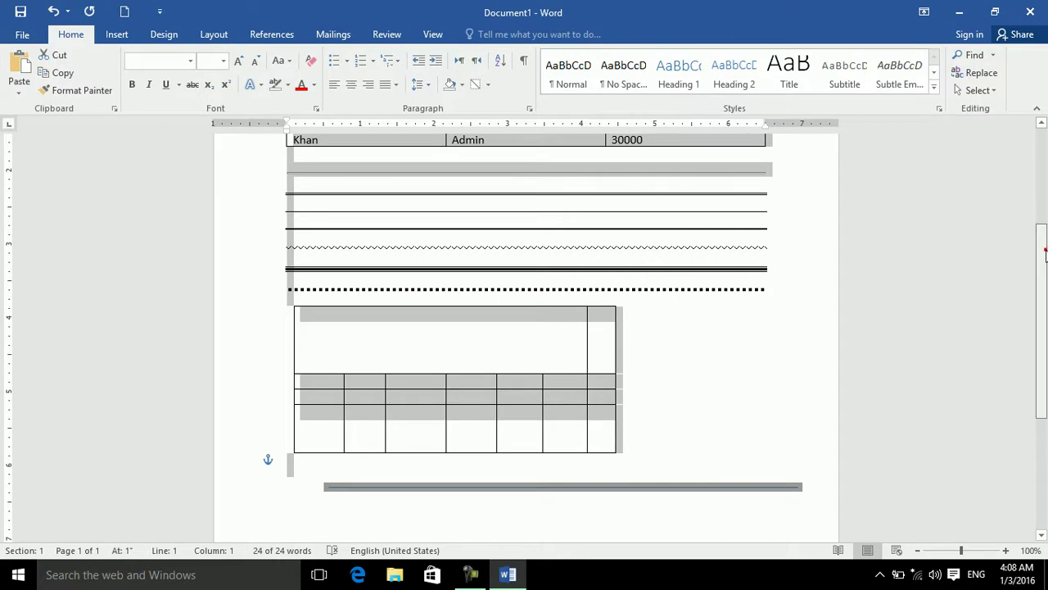
pyautogui.scroll(5, 1038, 233)
pyautogui.click(320, 261)
pyautogui.click(281, 214)
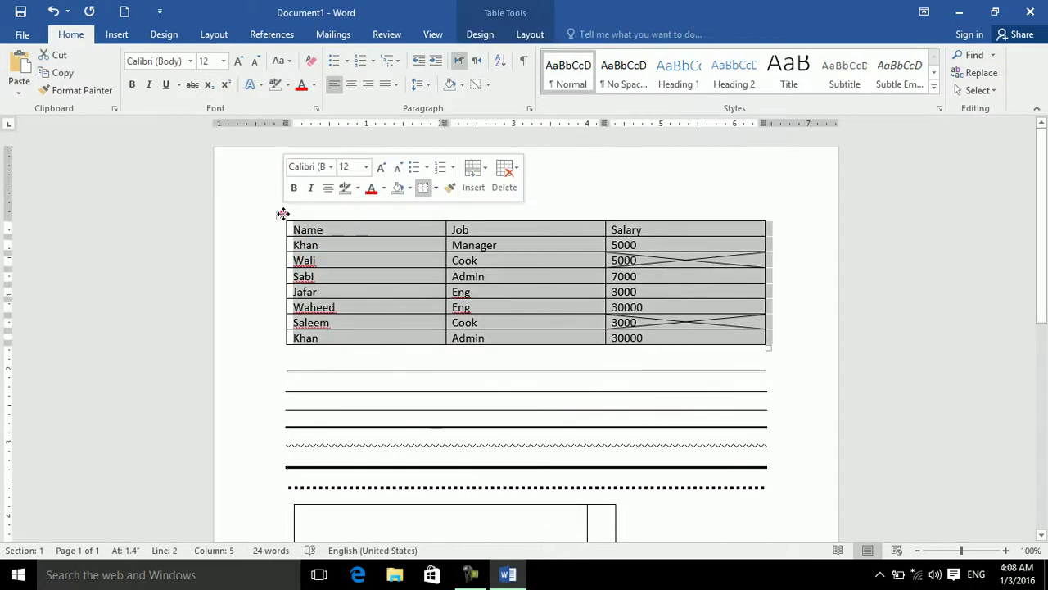
pyautogui.click(489, 86)
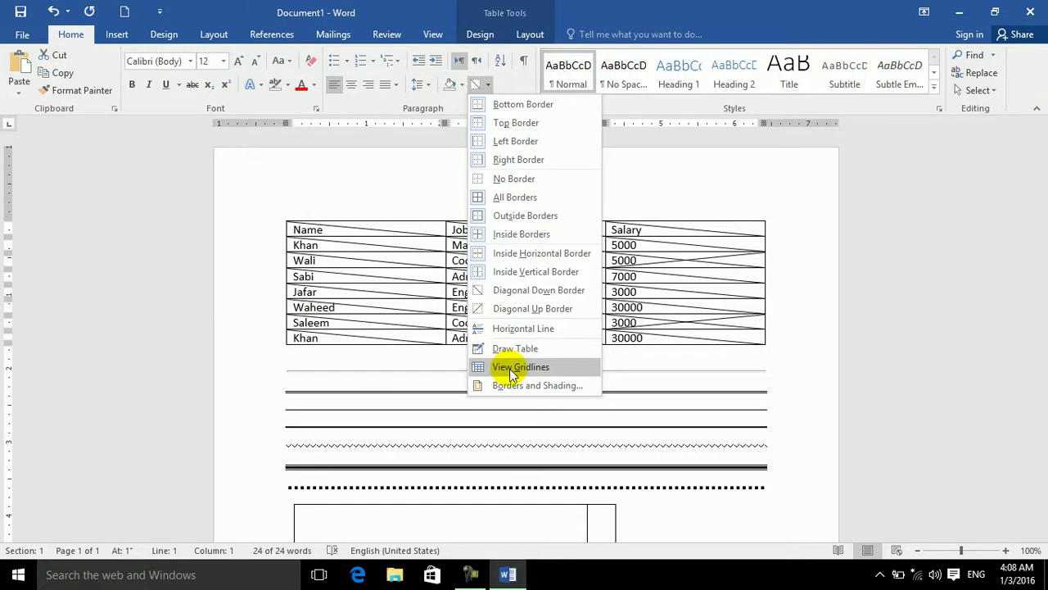
pyautogui.click(499, 178)
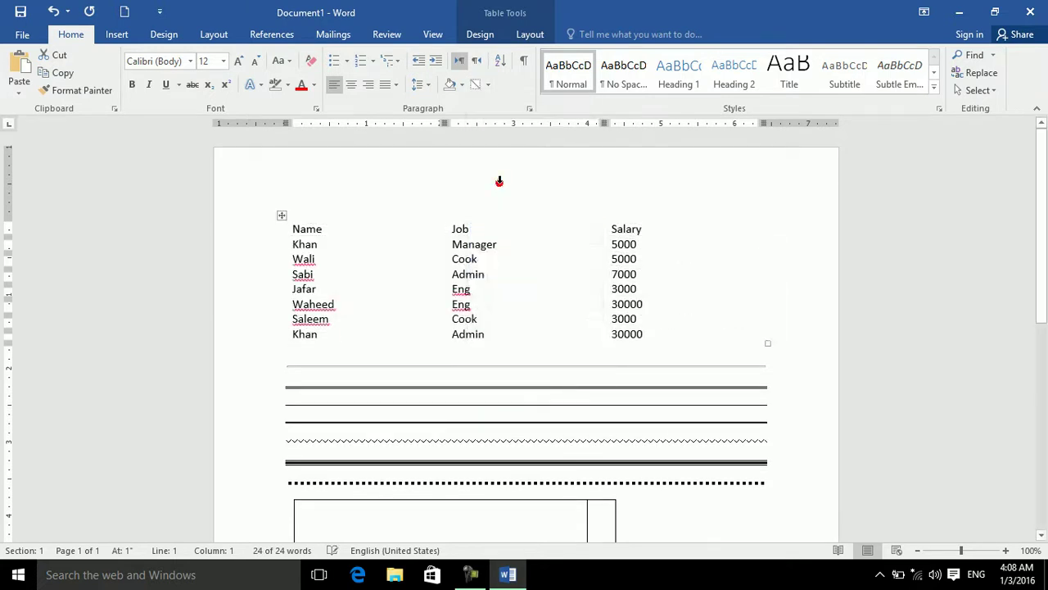
pyautogui.click(478, 260)
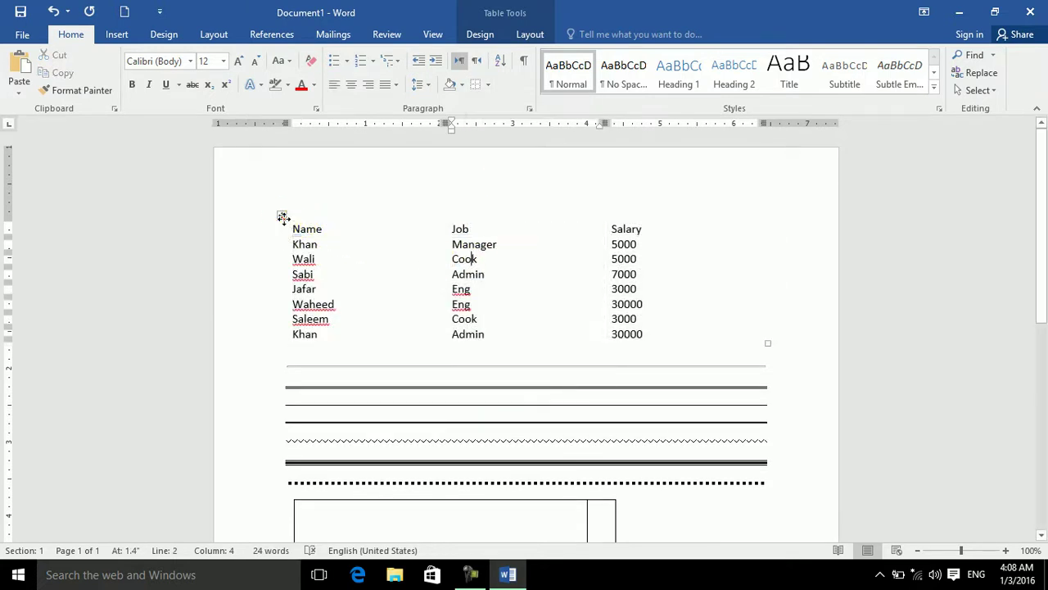
# Show the gridlines of the borderless employee table with View Gridlines
pyautogui.click(282, 217)
pyautogui.click(487, 85)
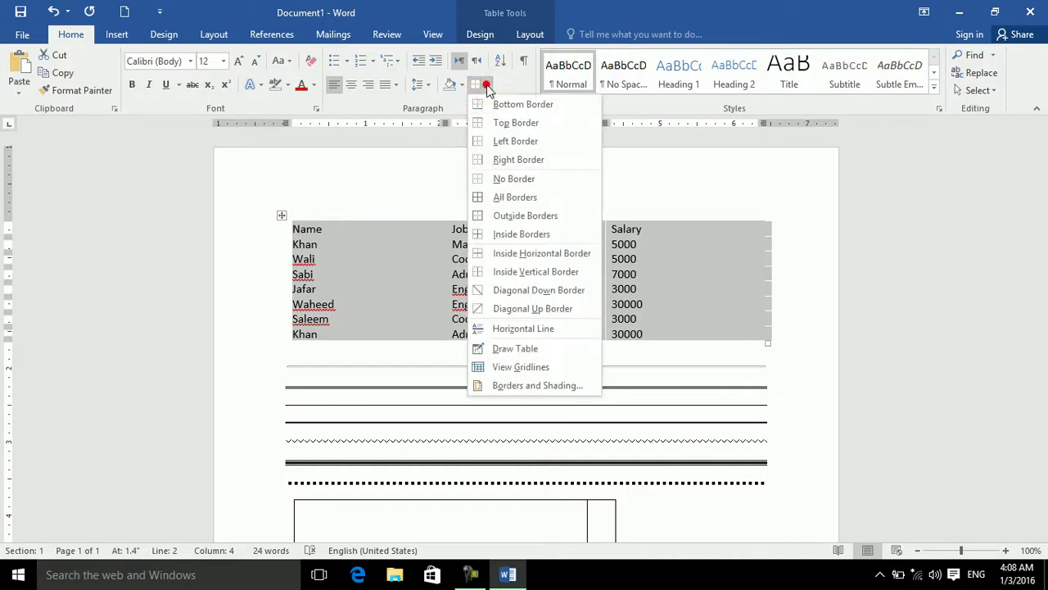
pyautogui.click(500, 368)
pyautogui.click(440, 289)
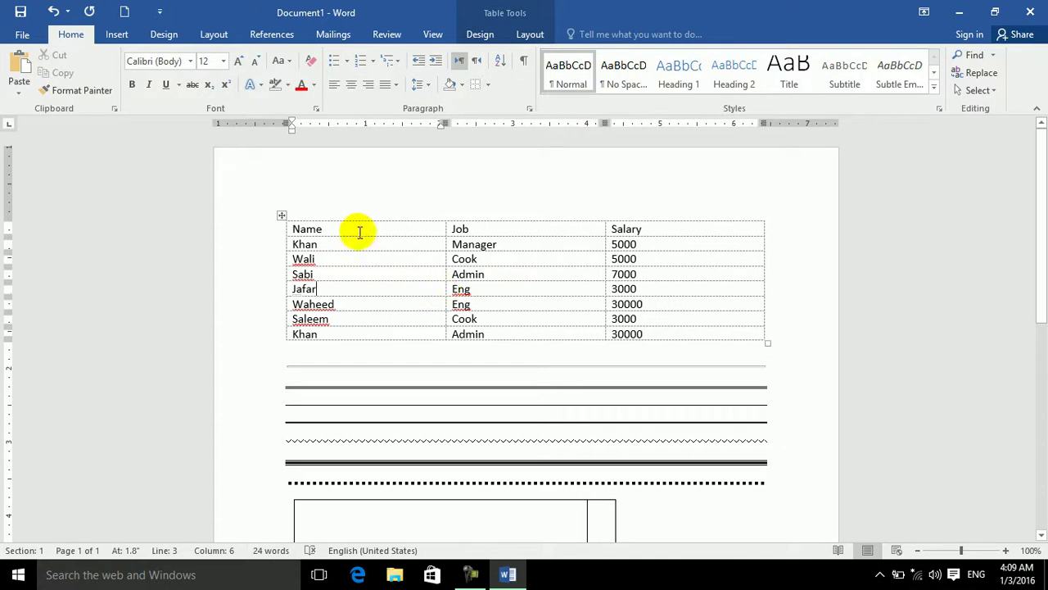
# Hide the employee table's gridlines by turning View Gridlines off
pyautogui.click(281, 215)
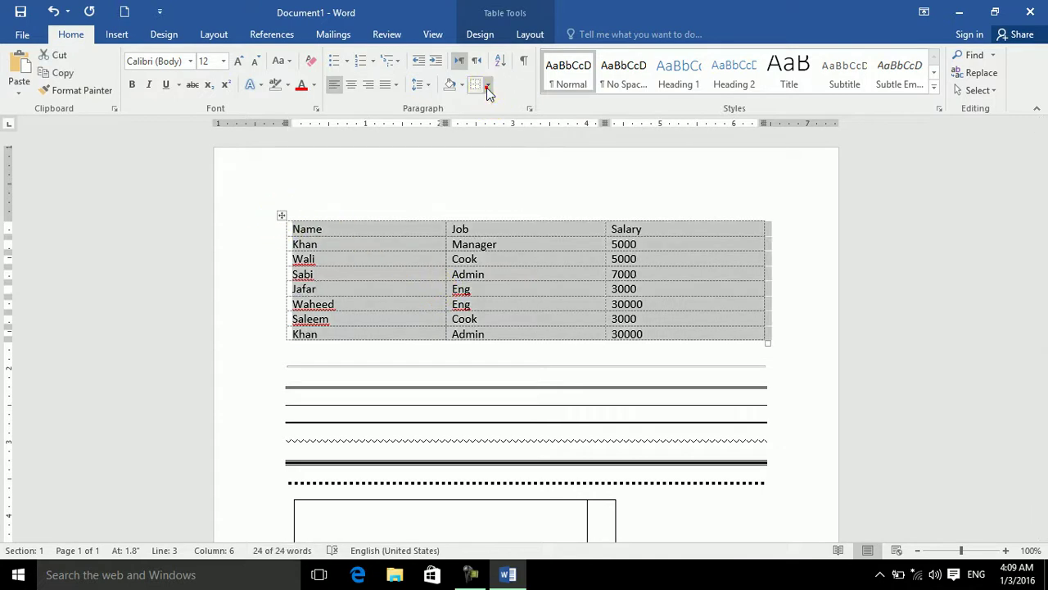
pyautogui.click(487, 87)
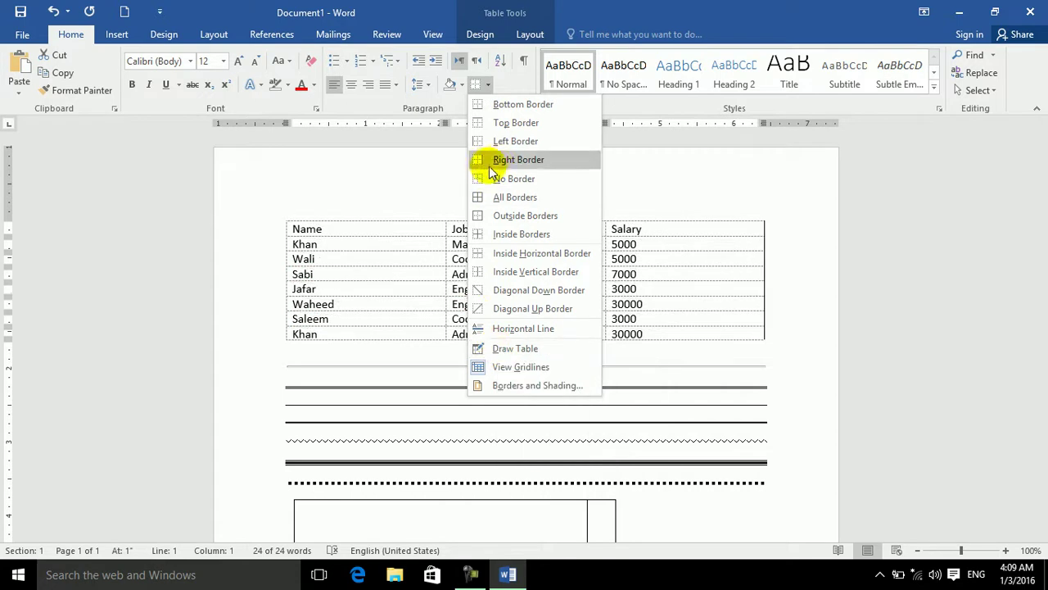
pyautogui.click(498, 367)
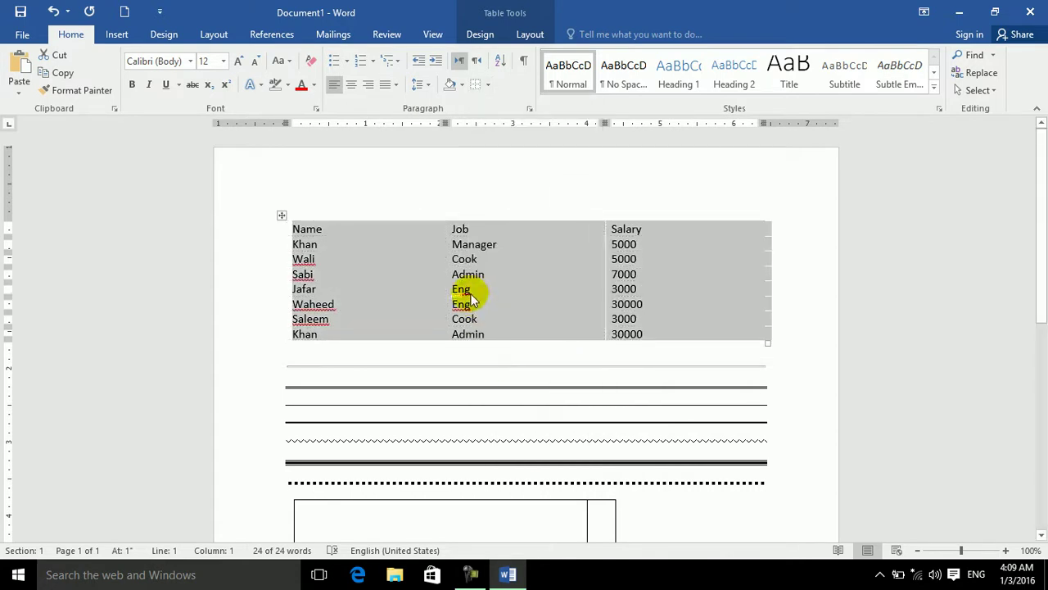
# Switch View Gridlines on and off once more for the selected employee table
pyautogui.click(485, 85)
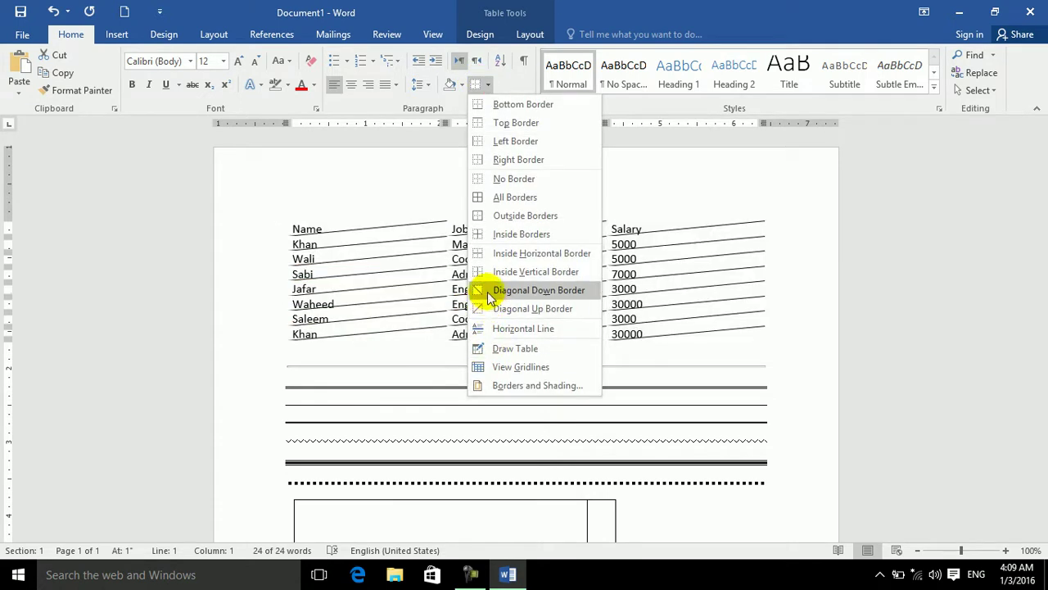
pyautogui.click(488, 367)
pyautogui.click(488, 85)
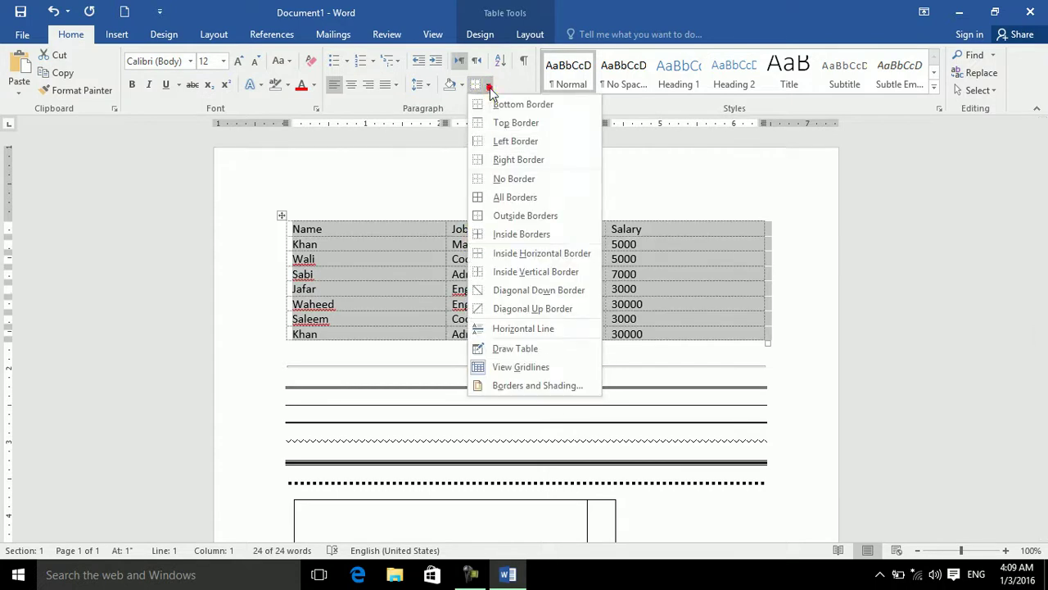
pyautogui.click(503, 367)
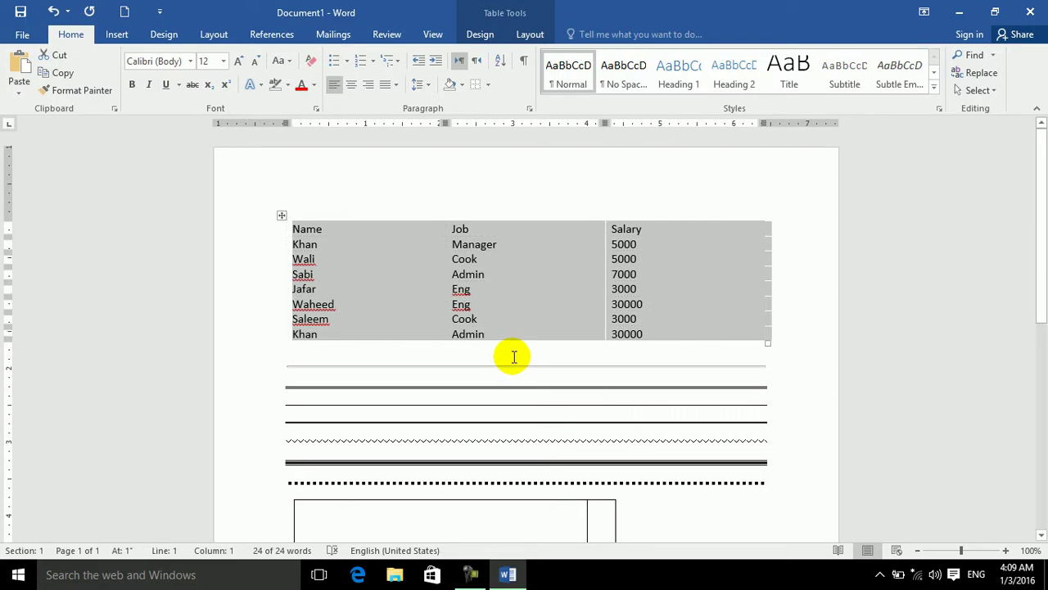
# Delete the entire content of the document, including the tables and lines
pyautogui.hotkey('ctrl', 'a')
pyautogui.press('Delete')
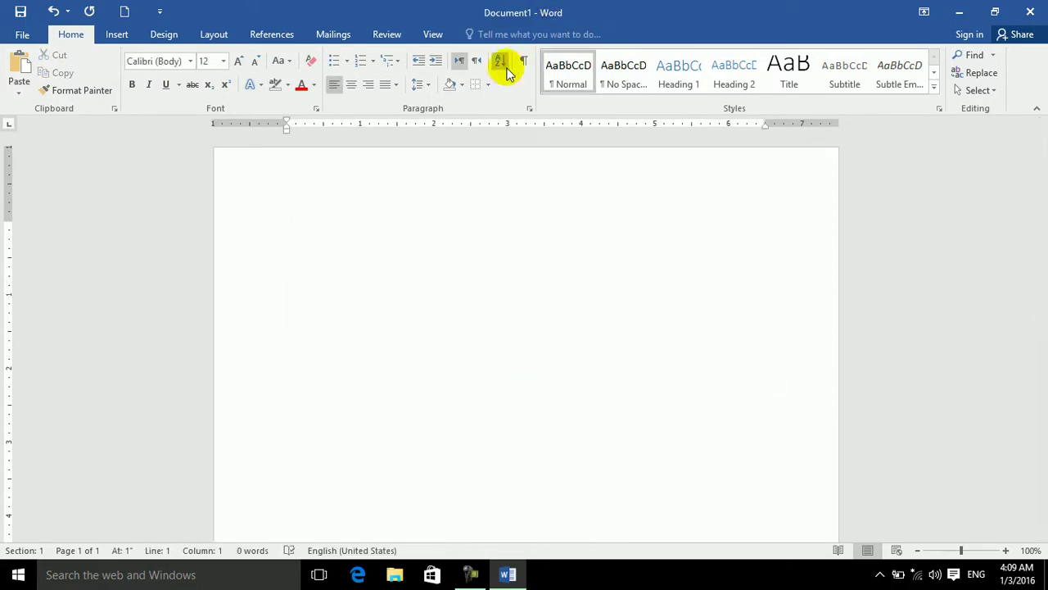
# Open the Borders and Shading settings from the border options, look at them and close them
pyautogui.click(486, 87)
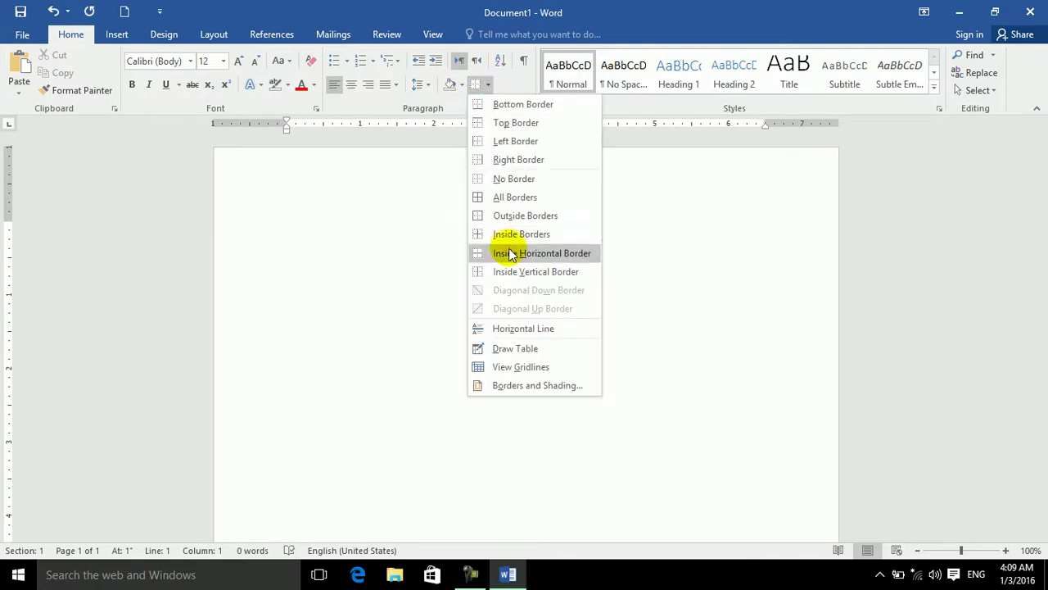
pyautogui.click(513, 385)
pyautogui.click(421, 230)
pyautogui.click(709, 120)
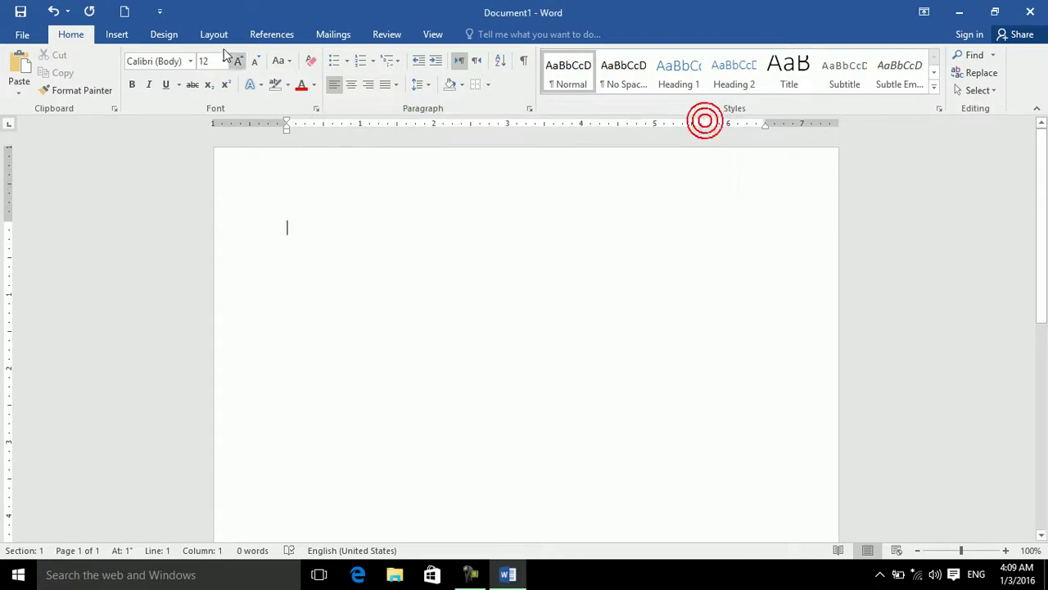
# View the Page Borders settings among the page background design options and close them
pyautogui.click(163, 34)
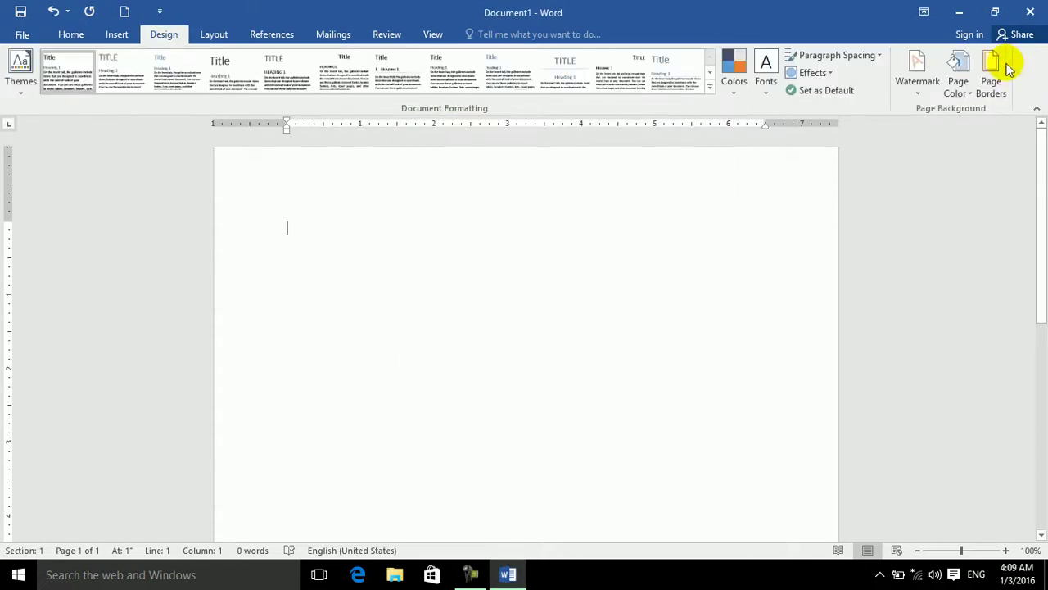
pyautogui.click(991, 74)
pyautogui.click(708, 122)
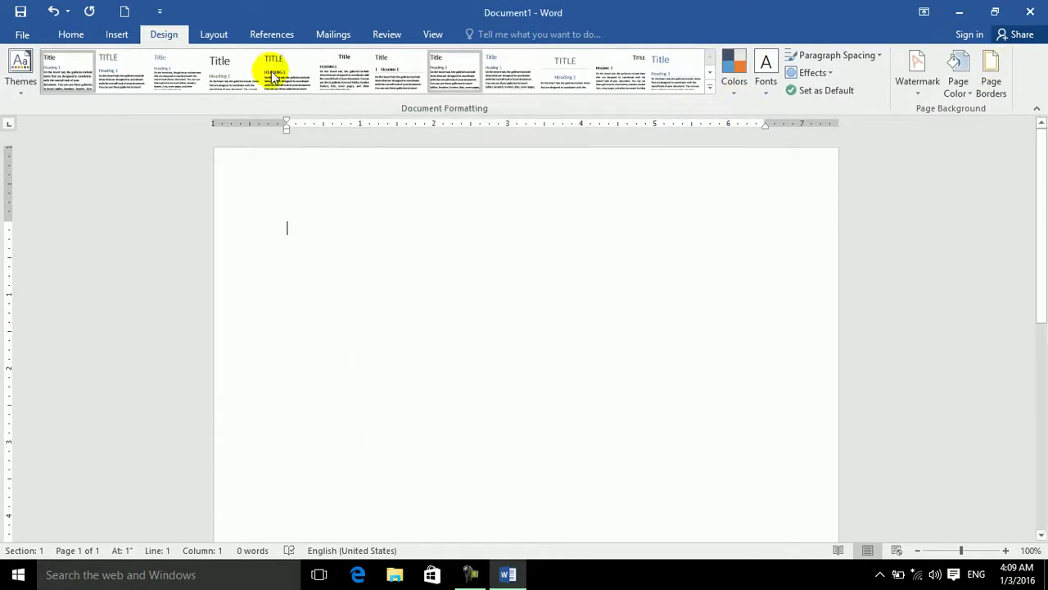
# Reopen Borders and Shading from the paragraph border options, review the paragraph border settings and cancel
pyautogui.click(71, 35)
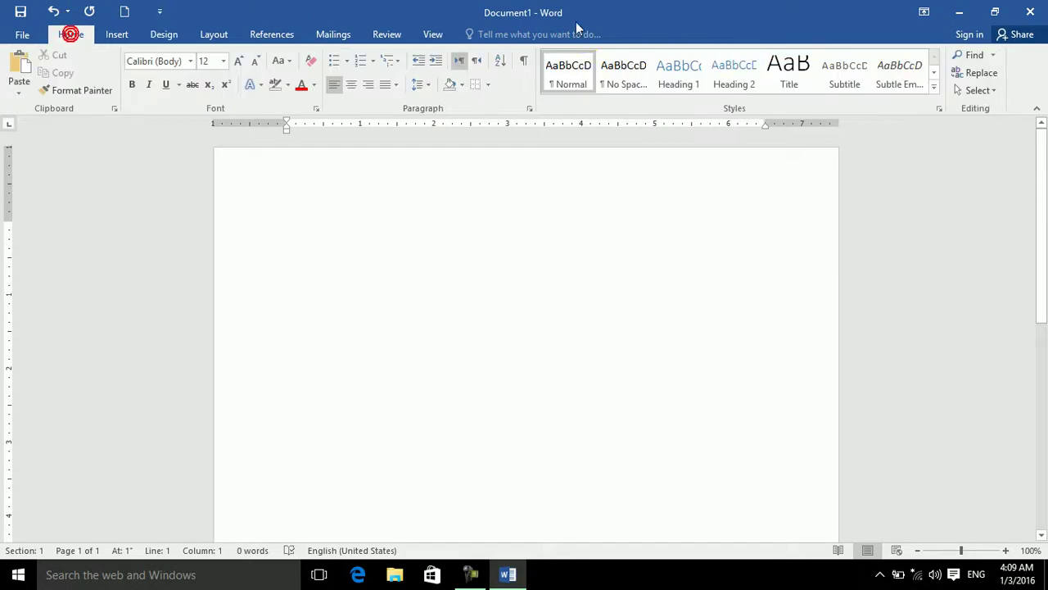
pyautogui.click(485, 84)
pyautogui.click(533, 385)
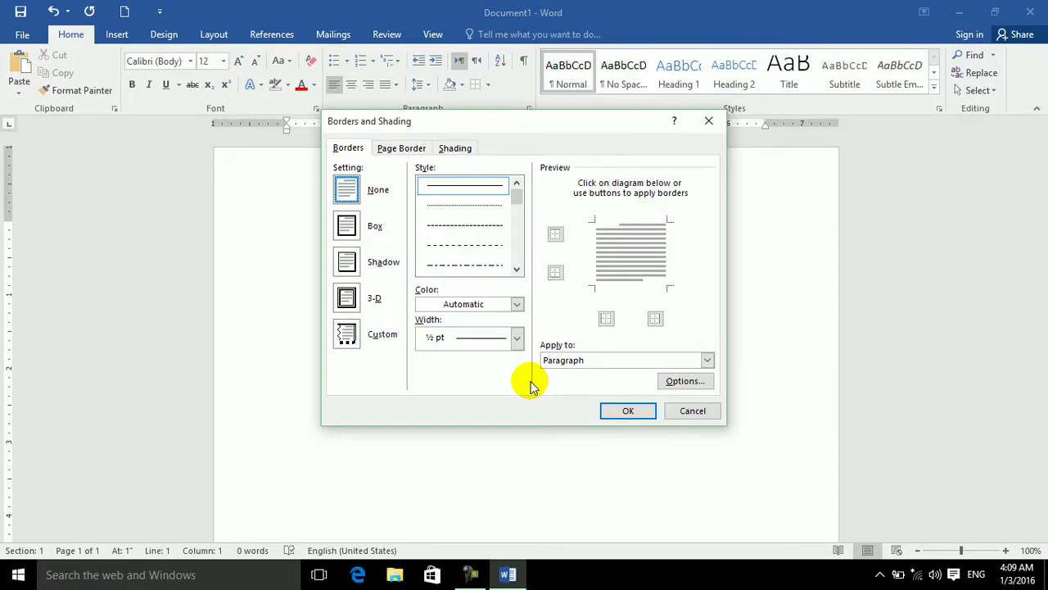
pyautogui.click(694, 411)
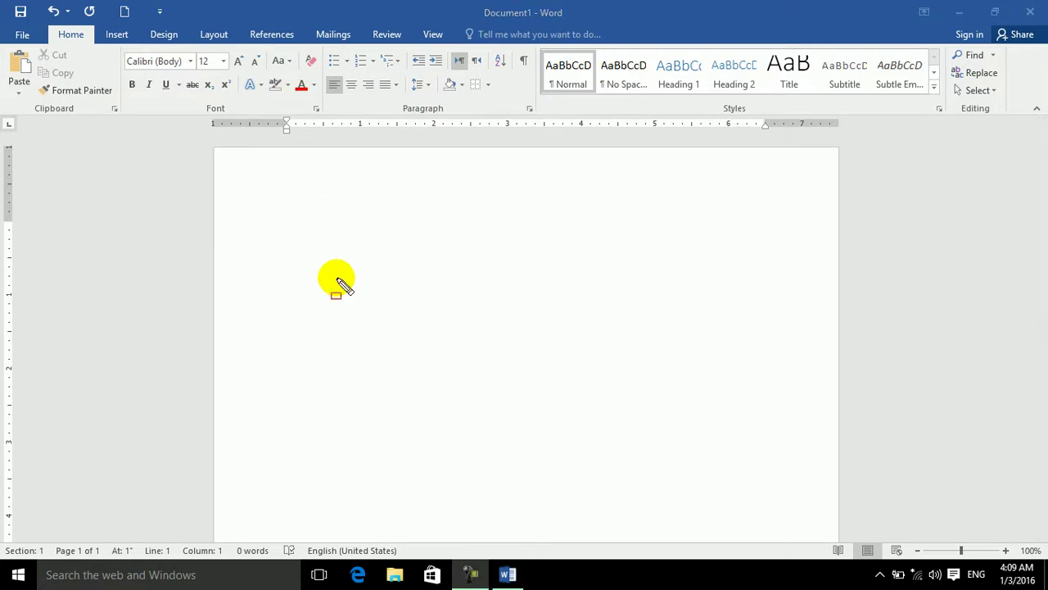
pyautogui.moveTo(456, 97); pyautogui.dragTo(503, 96)
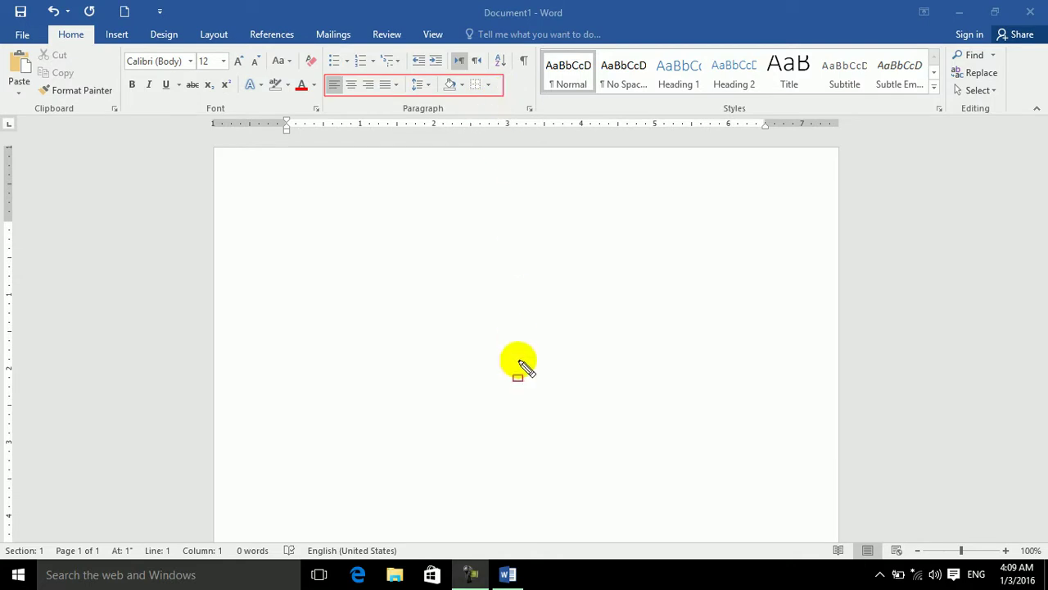
# Close the document and discard the unsaved changes
pyautogui.click(1030, 12)
pyautogui.click(528, 319)
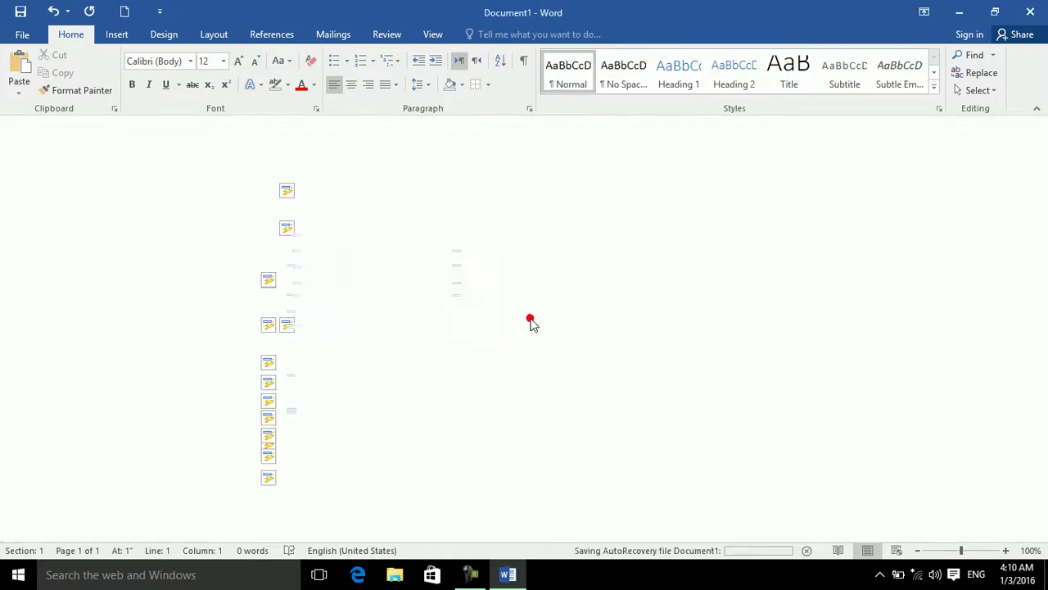